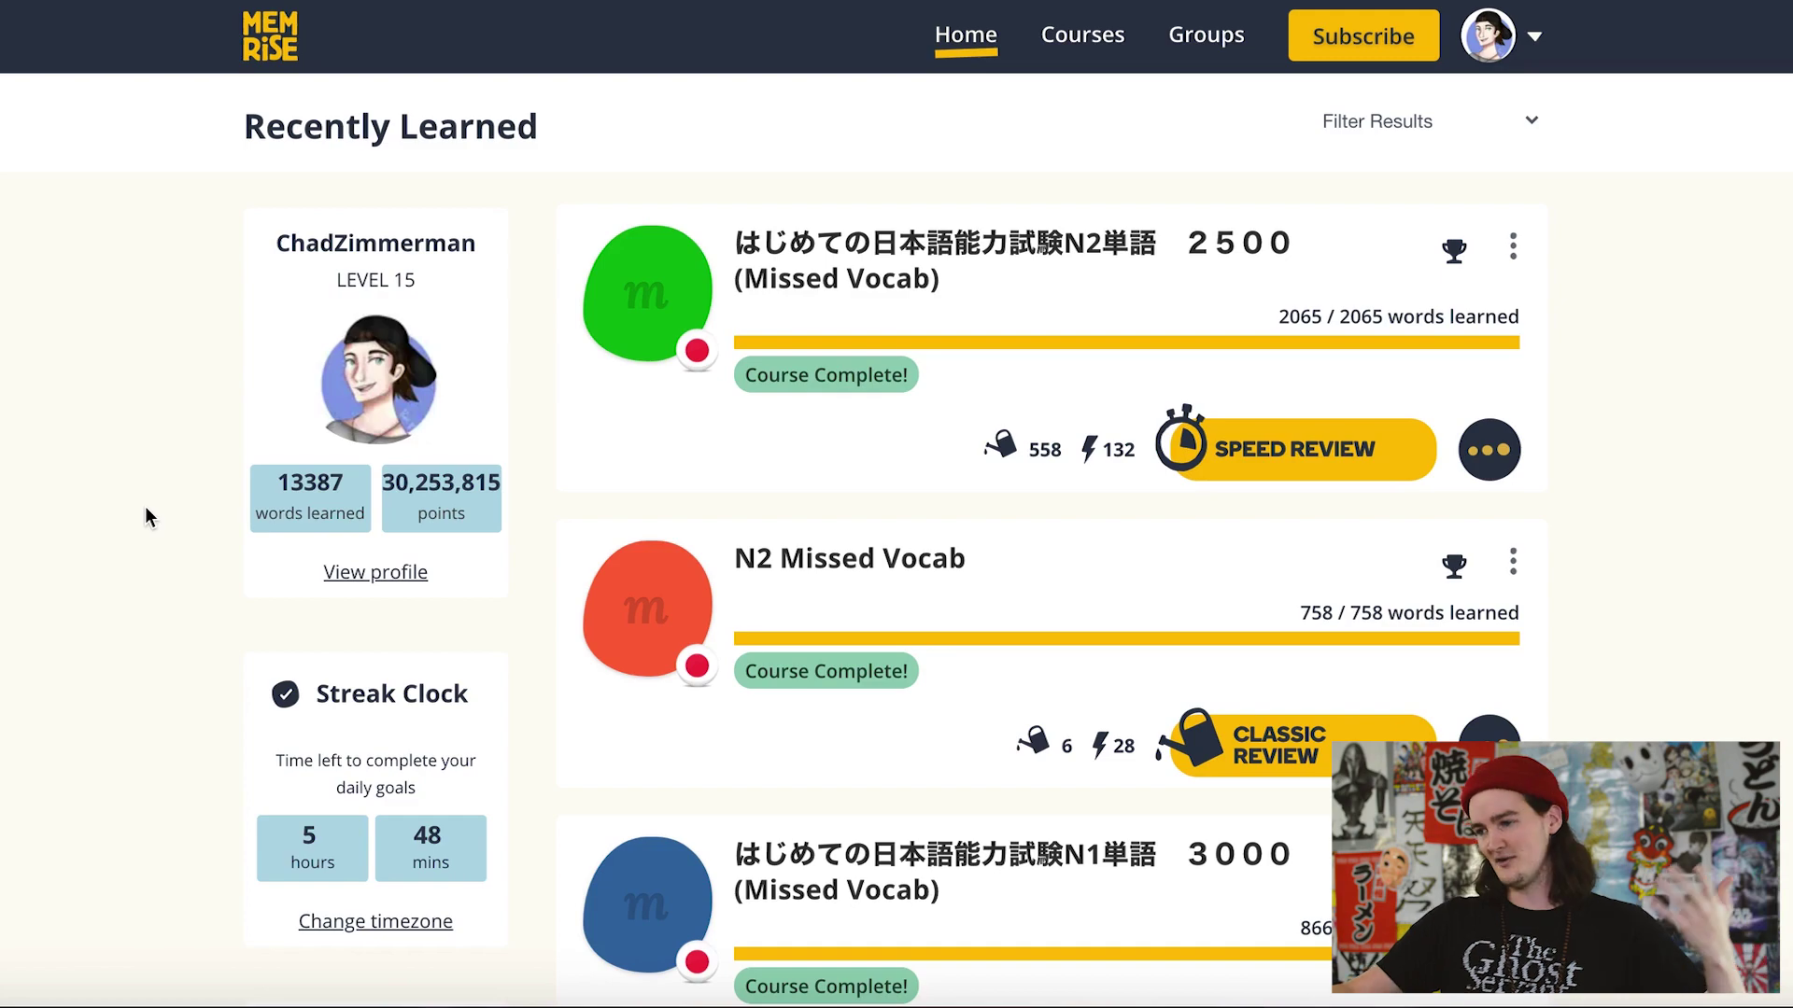
- Look through the list of recently learned courses on the home page
{"action": "scroll", "coordinate": [145, 511], "scroll_direction": "down", "scroll_amount": 2}
{"action": "scroll", "coordinate": [145, 512], "scroll_direction": "down", "scroll_amount": 12}
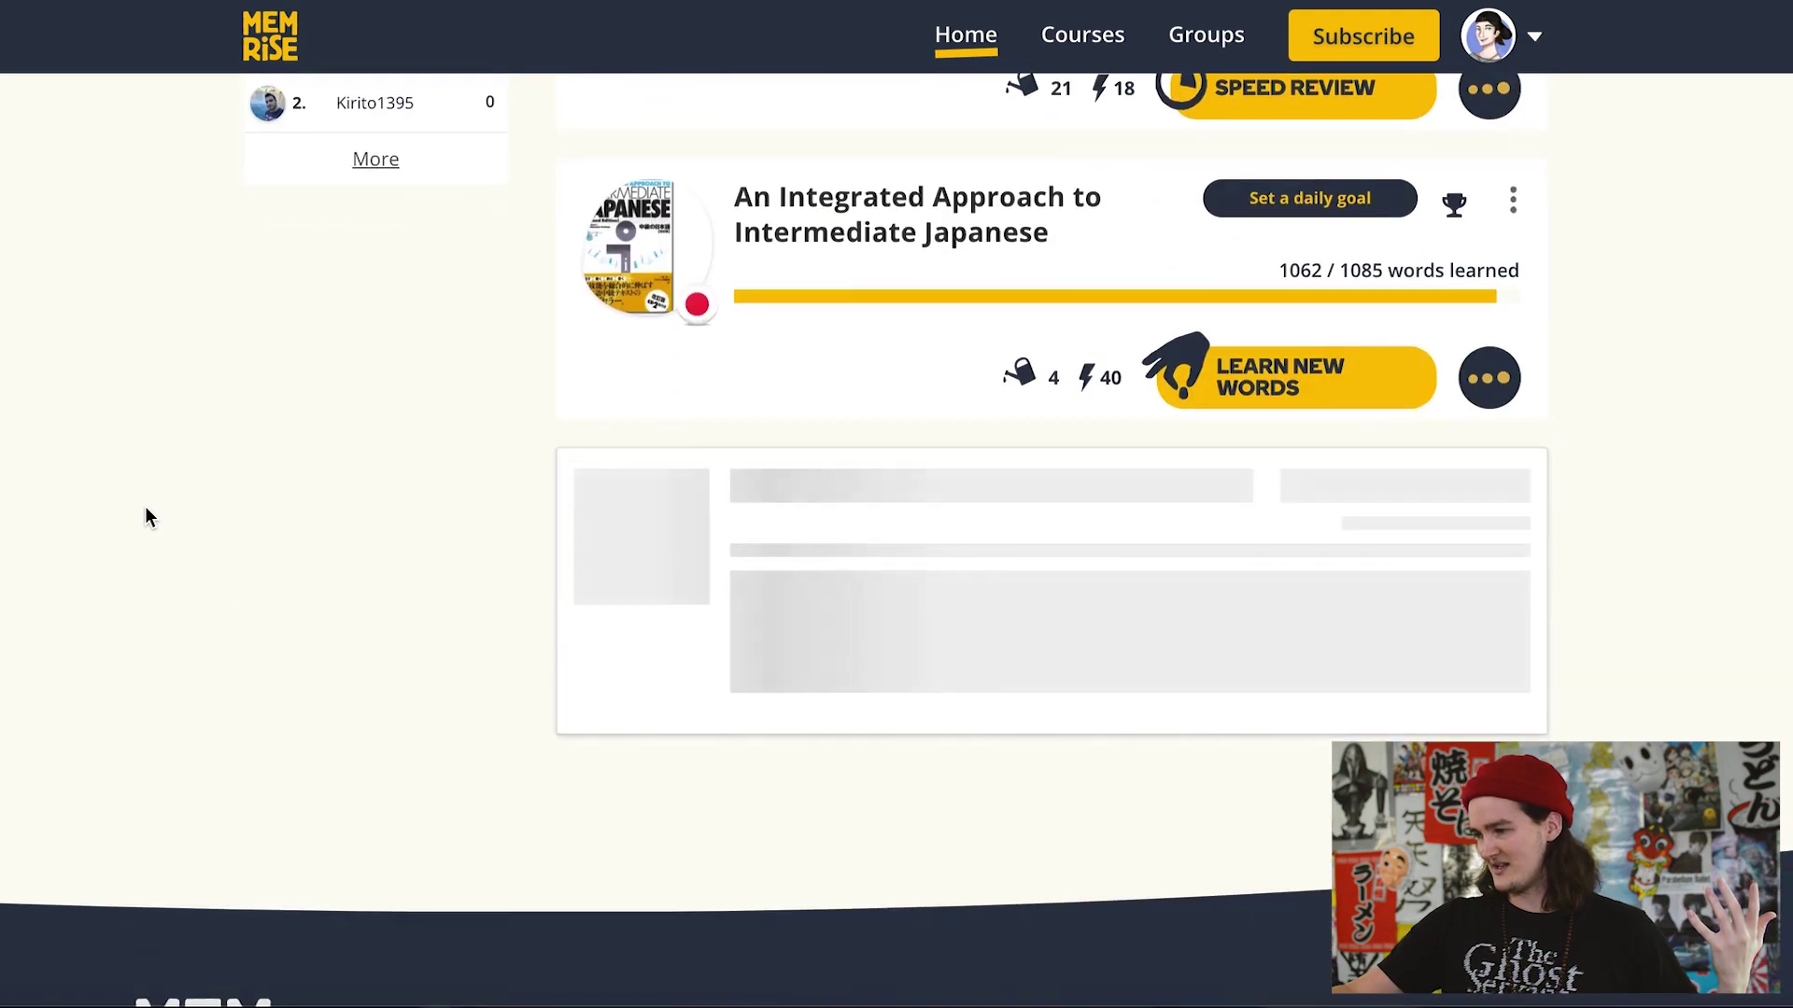
{"action": "scroll", "coordinate": [144, 513], "scroll_direction": "down", "scroll_amount": 4}
{"action": "scroll", "coordinate": [145, 513], "scroll_direction": "up", "scroll_amount": 20}
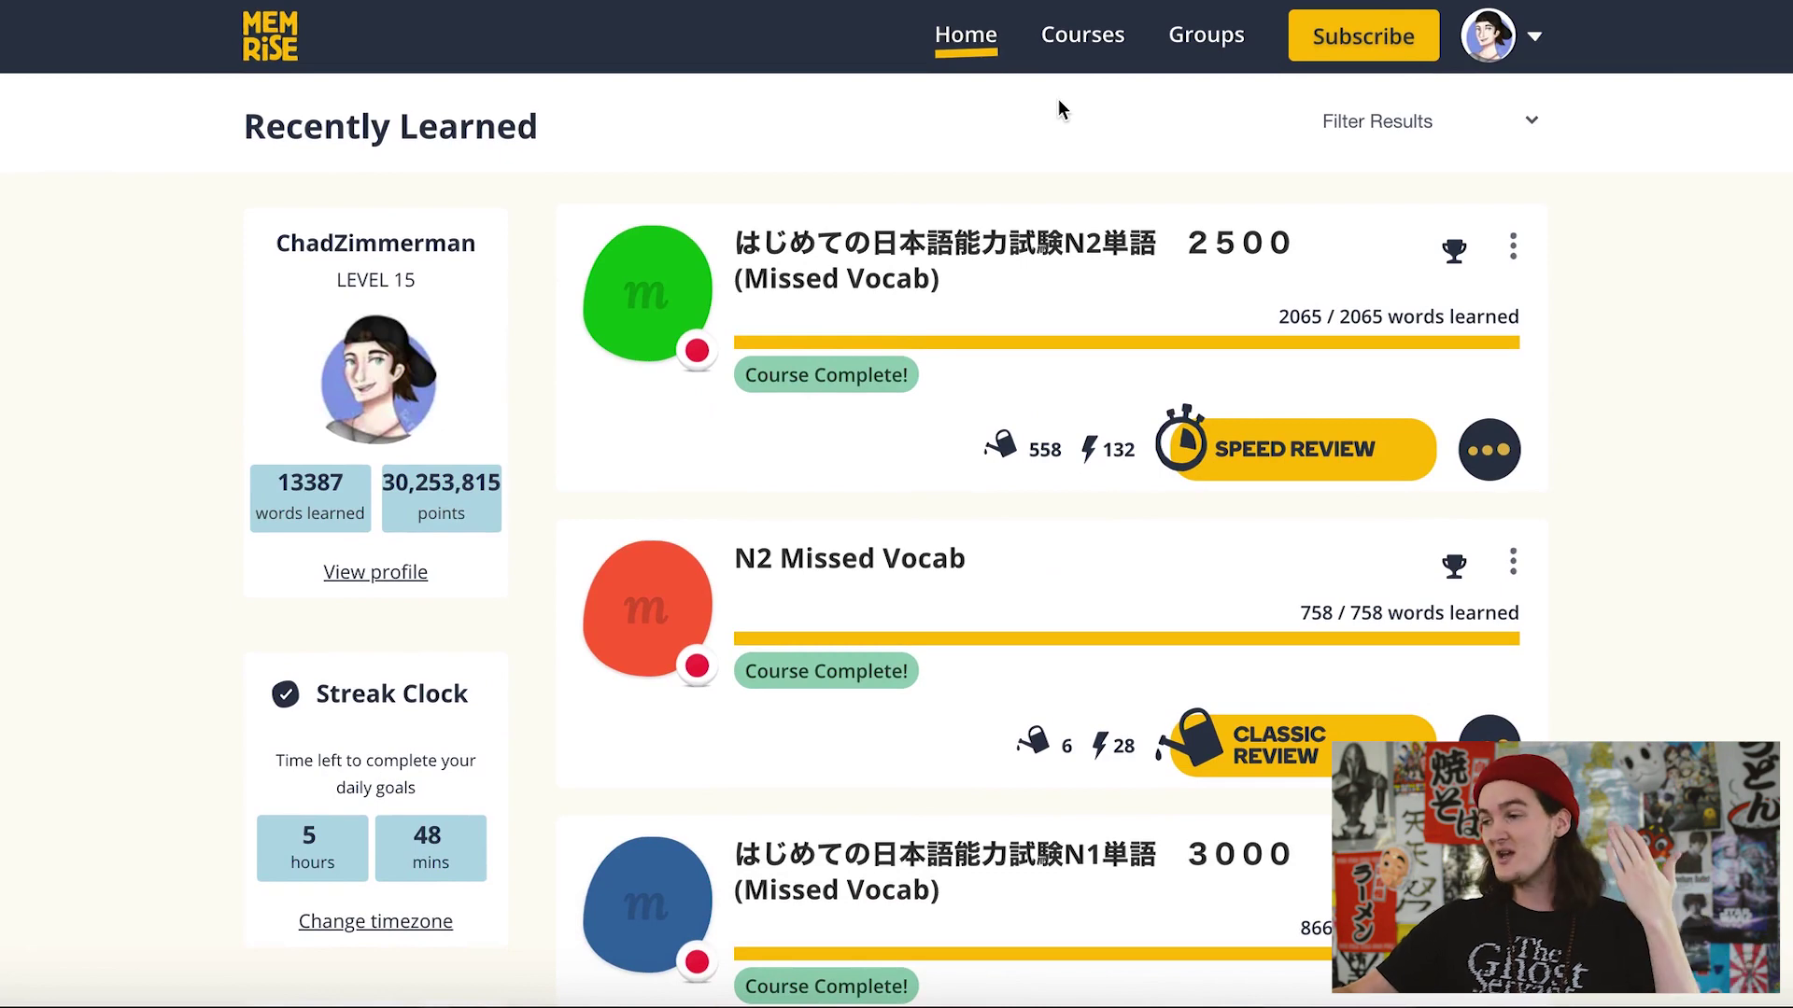
- Start a new course from the Courses page and title it with the creator's first name followed by "Toe Fungus"
{"action": "left_click", "coordinate": [1078, 45]}
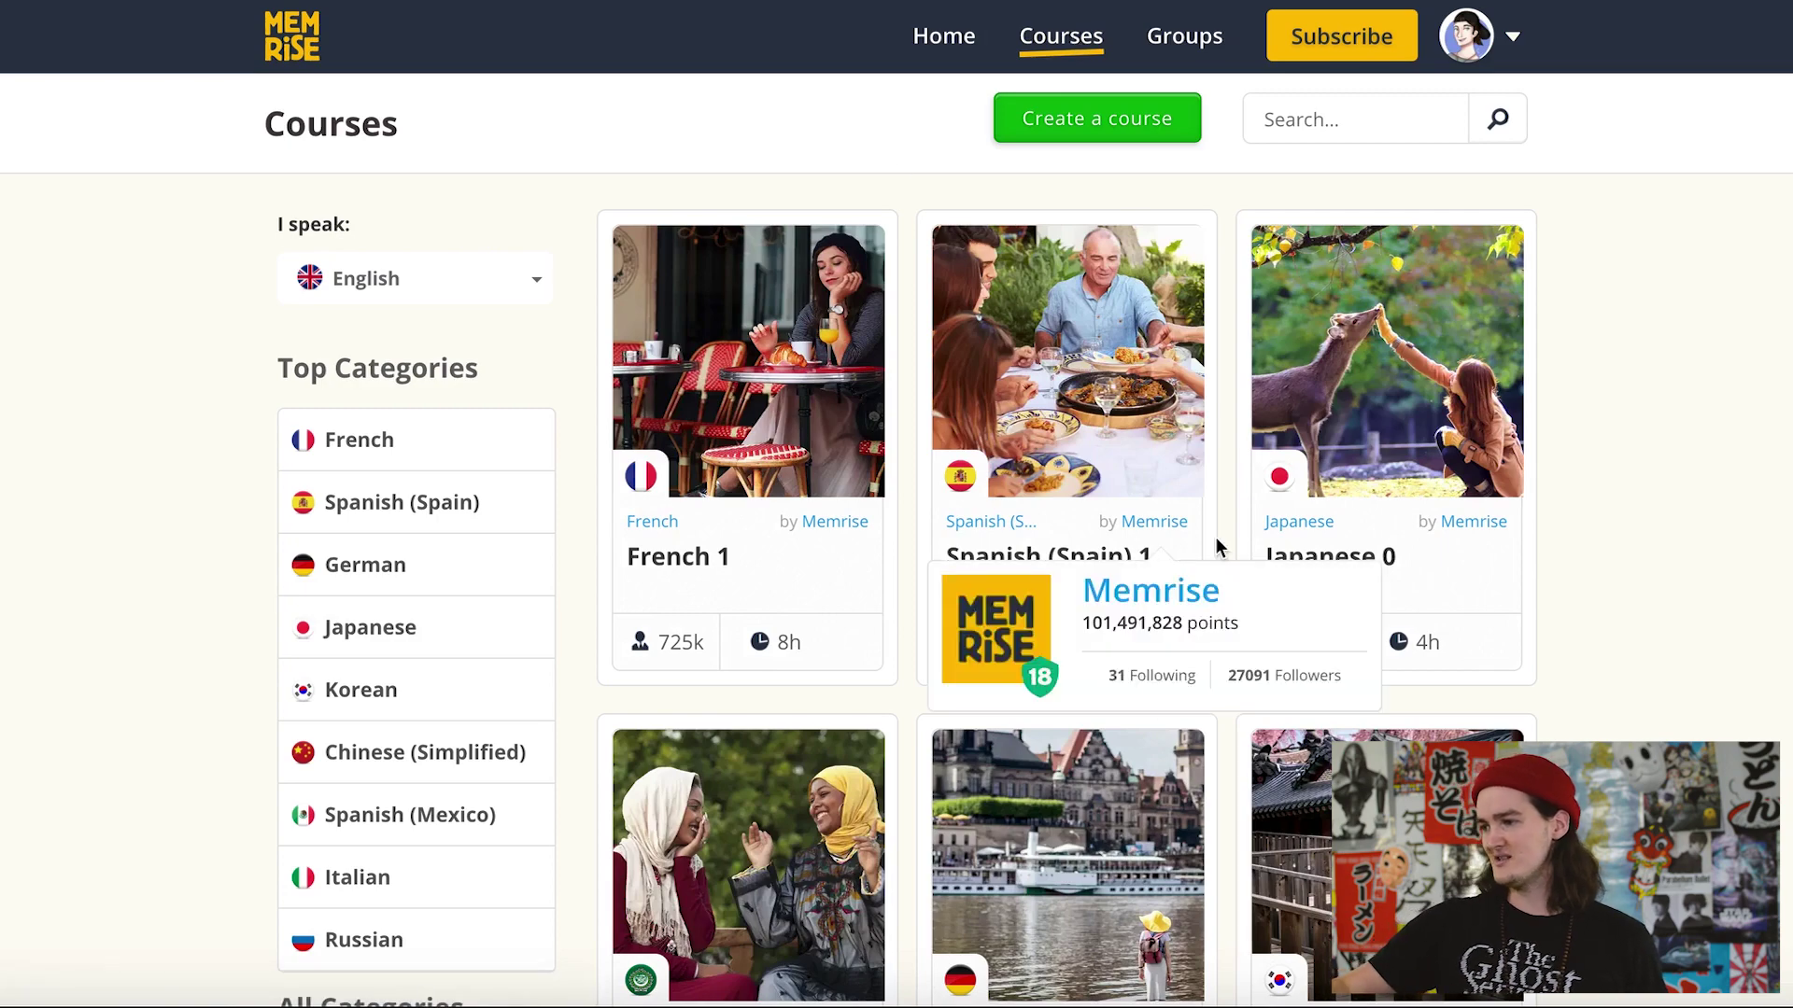
{"action": "scroll", "coordinate": [1606, 558], "scroll_direction": "down", "scroll_amount": 4}
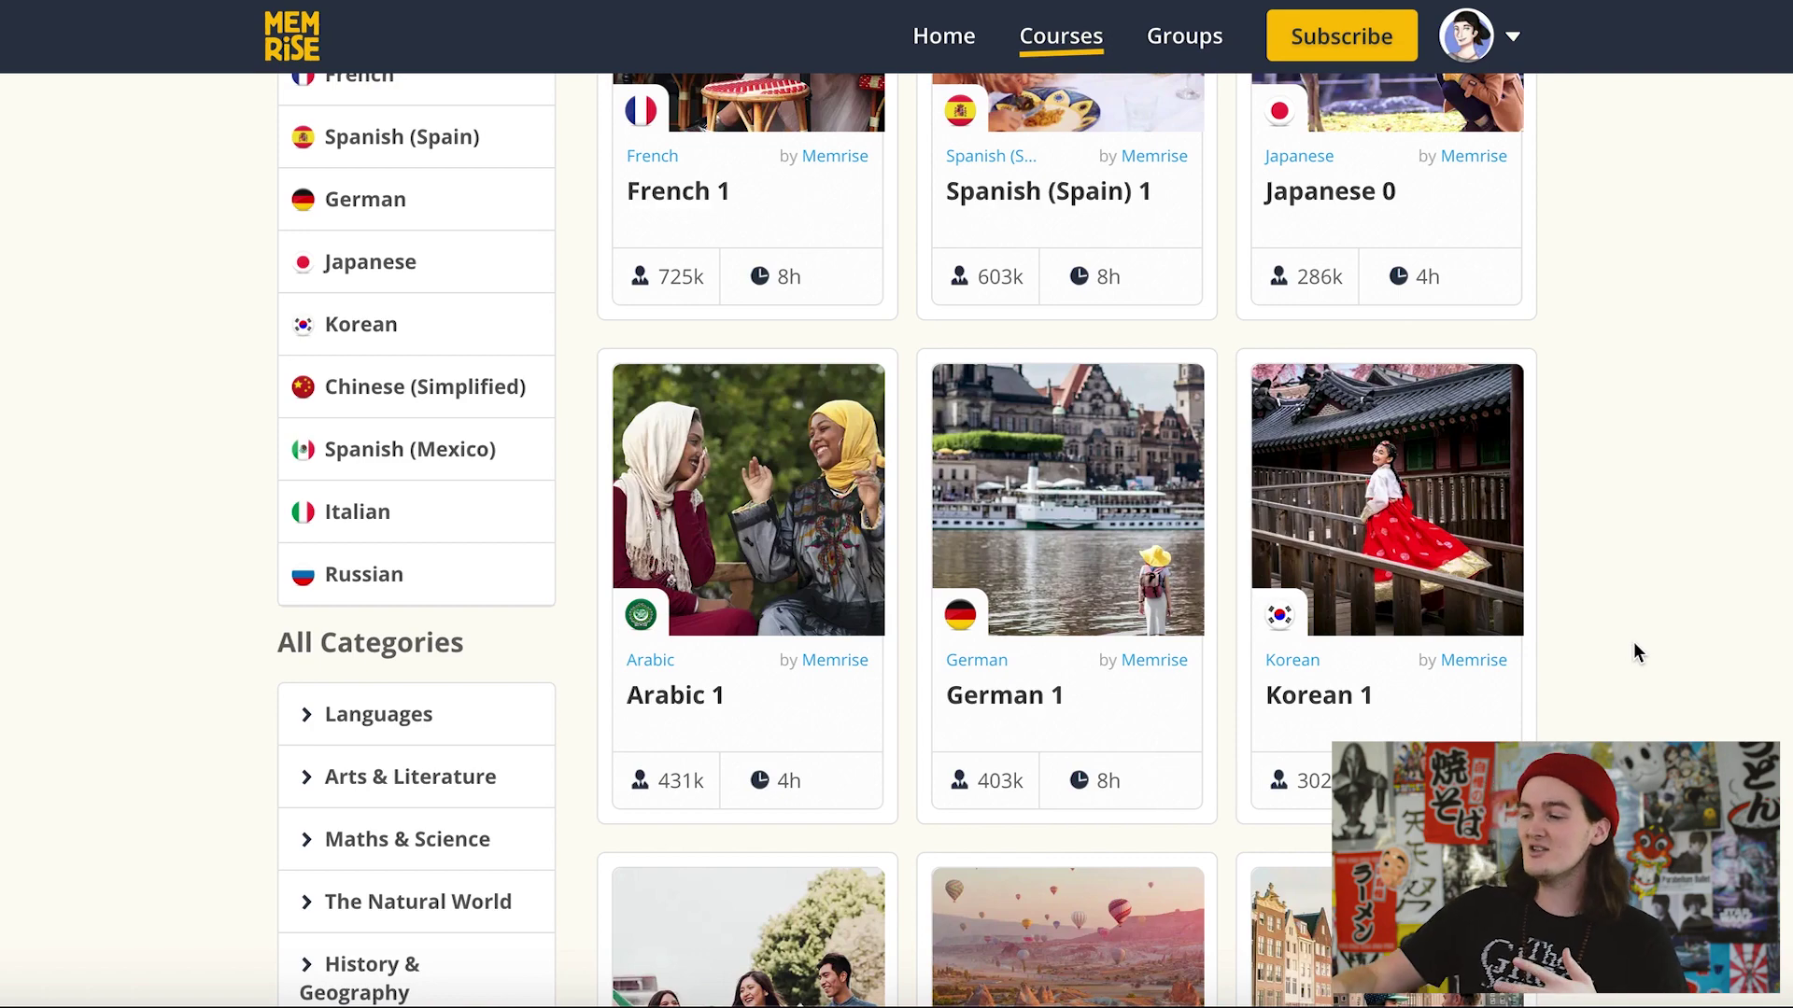
{"action": "scroll", "coordinate": [1634, 643], "scroll_direction": "up", "scroll_amount": 6}
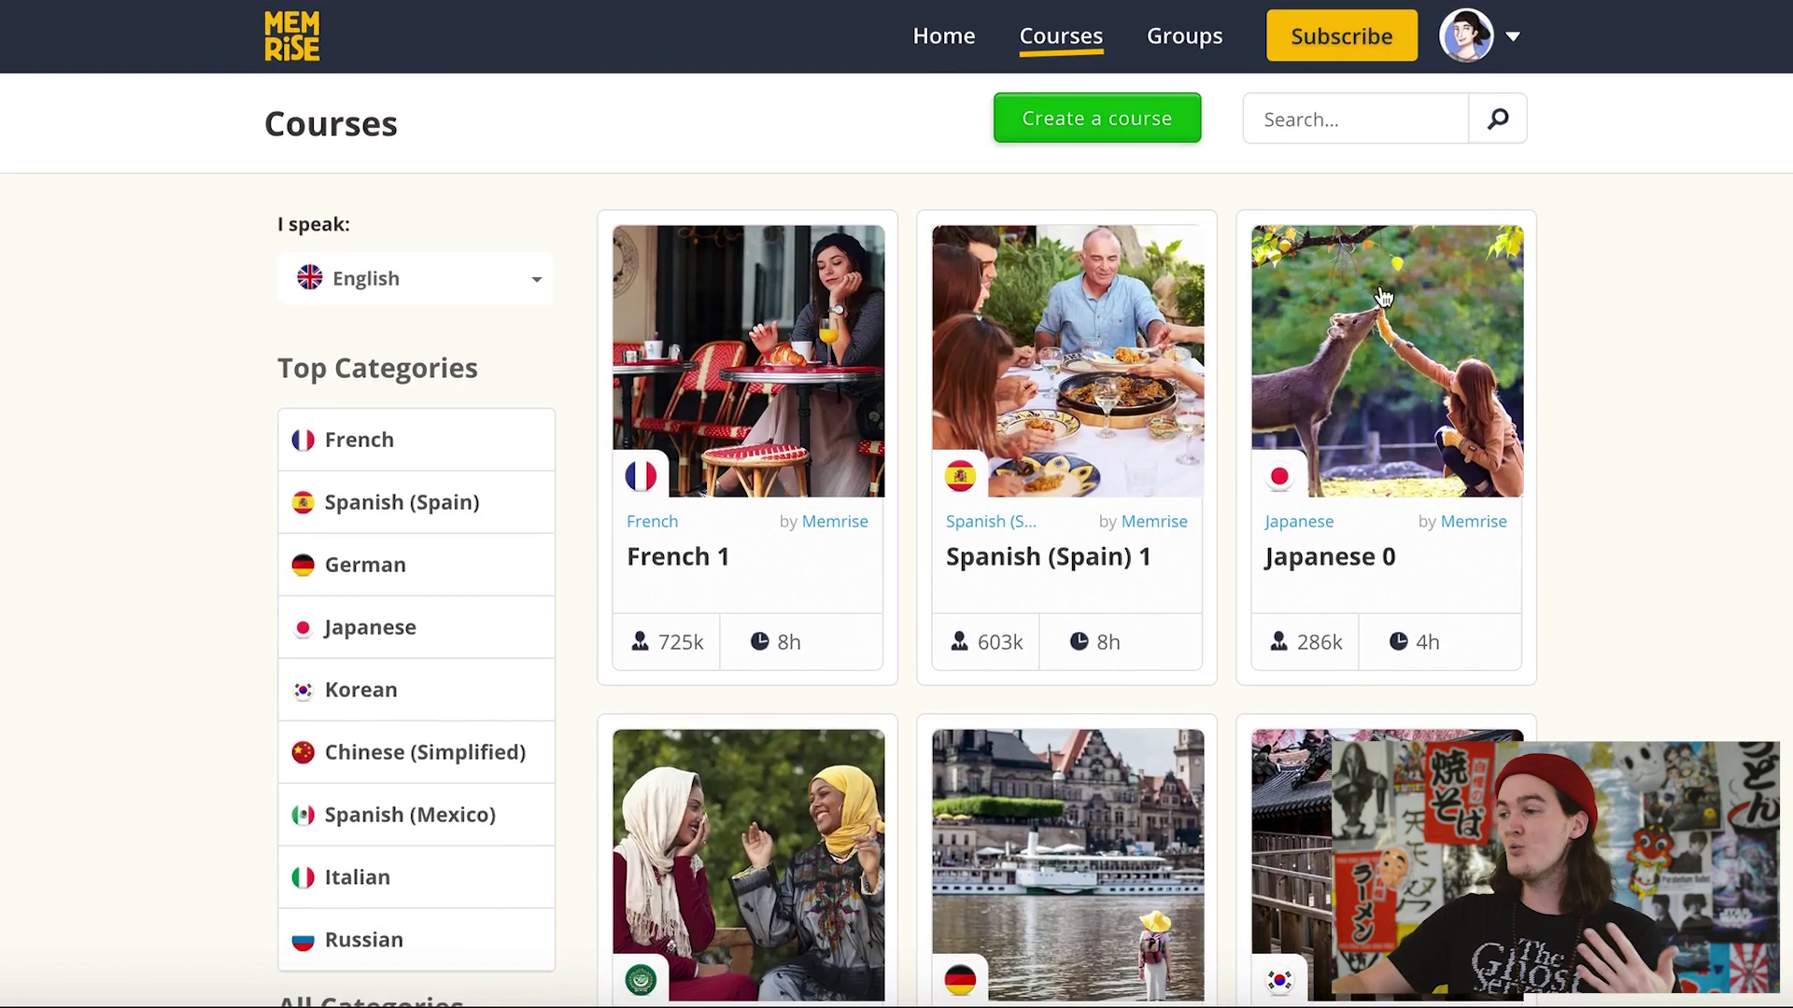
{"action": "left_click", "coordinate": [1130, 125]}
{"action": "type", "text": "Chad's Toe G"}
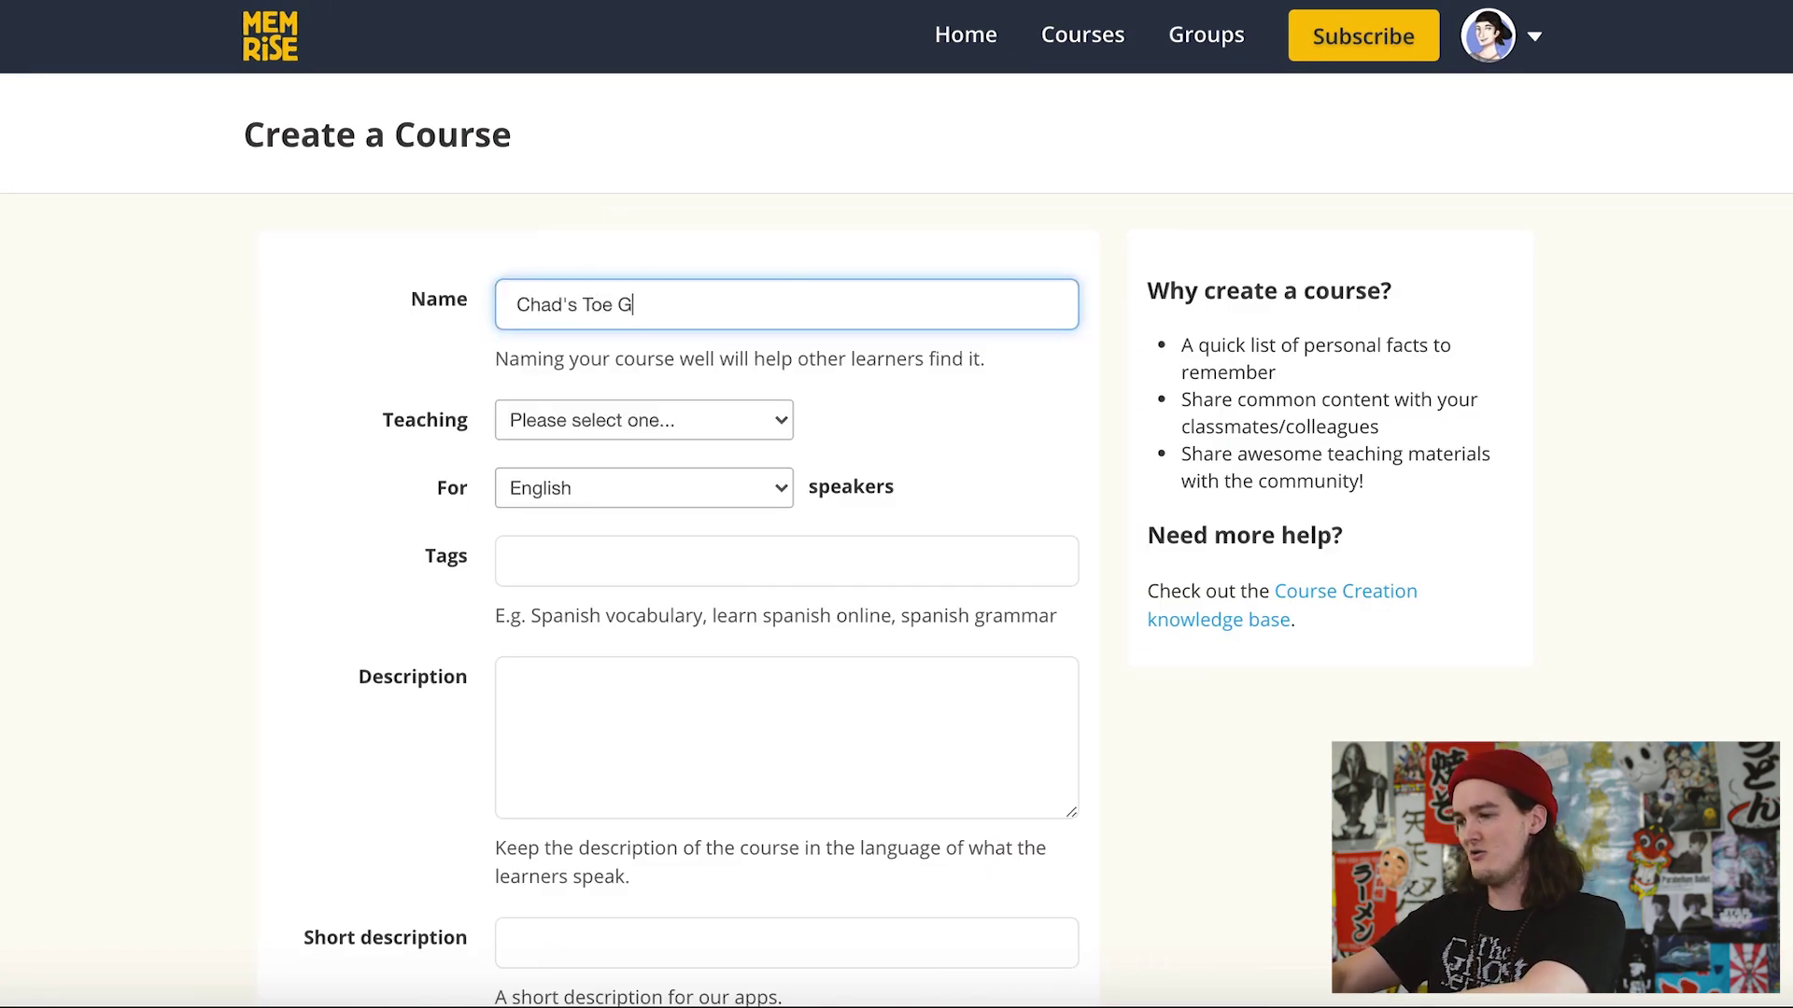
{"action": "key", "text": "BackSpace"}
{"action": "type", "text": "Fungus"}
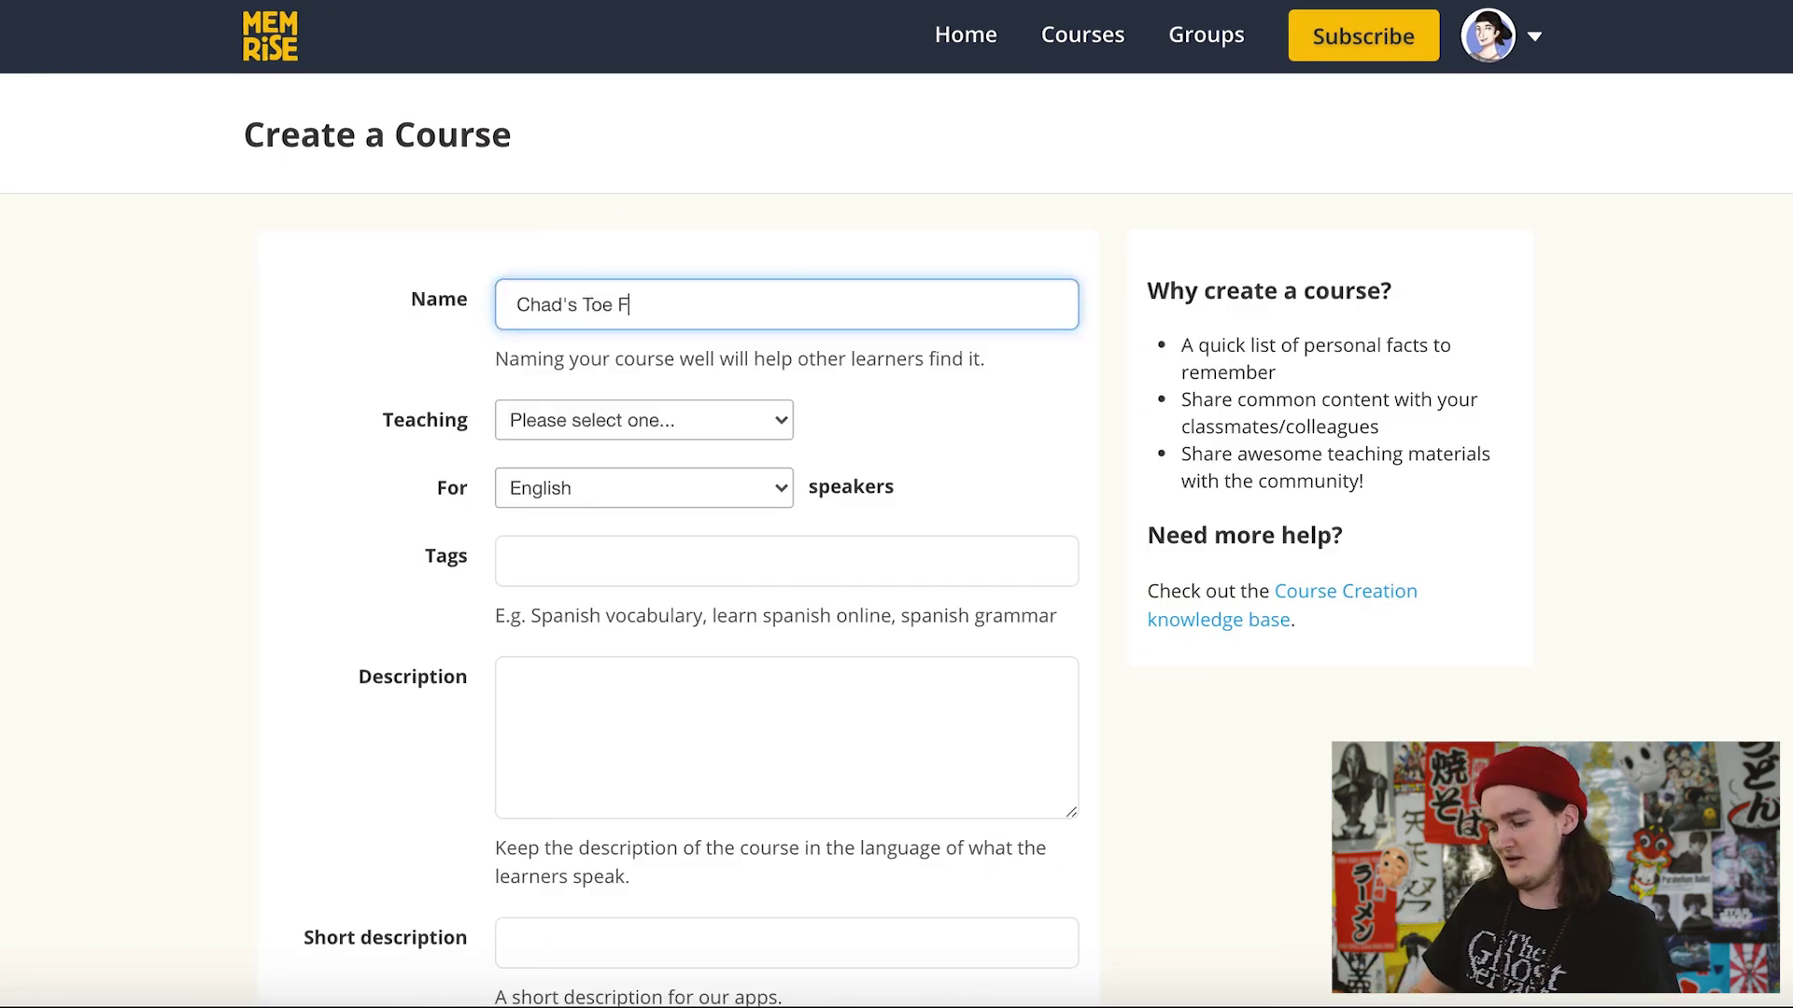
- Set the language the new course teaches to Japanese
{"action": "left_click", "coordinate": [696, 422]}
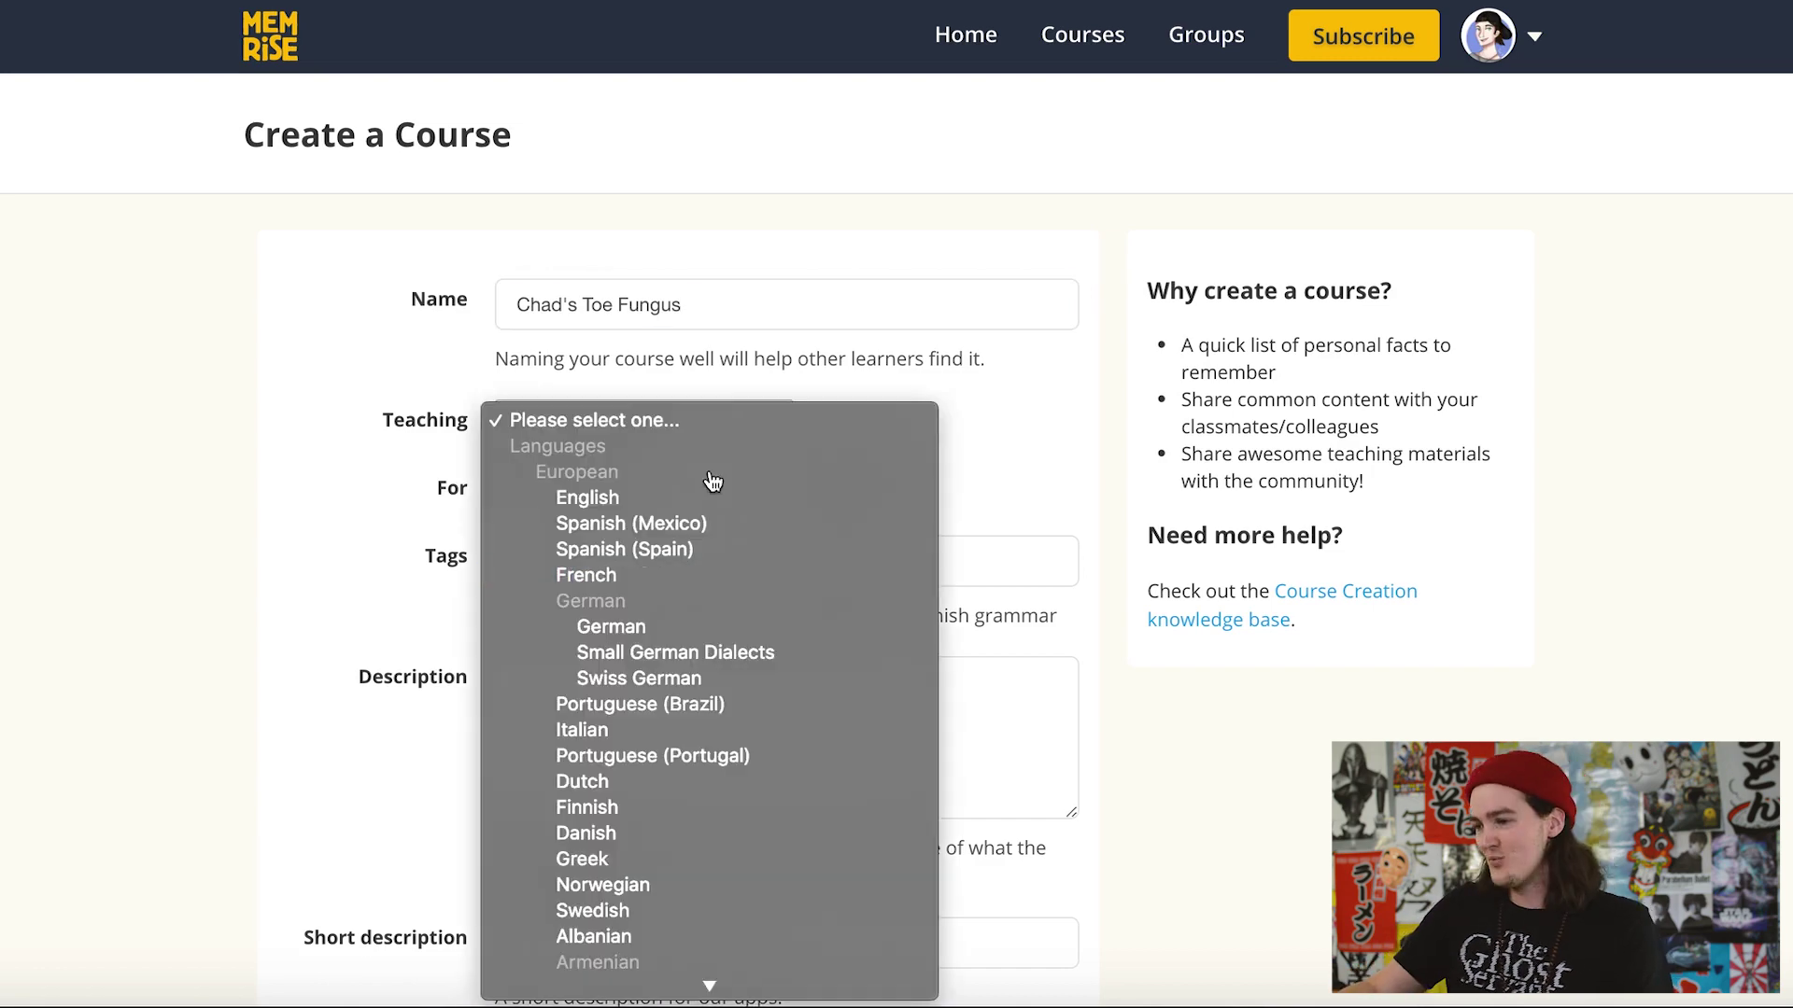
{"action": "scroll", "coordinate": [706, 586], "scroll_direction": "down", "scroll_amount": 15}
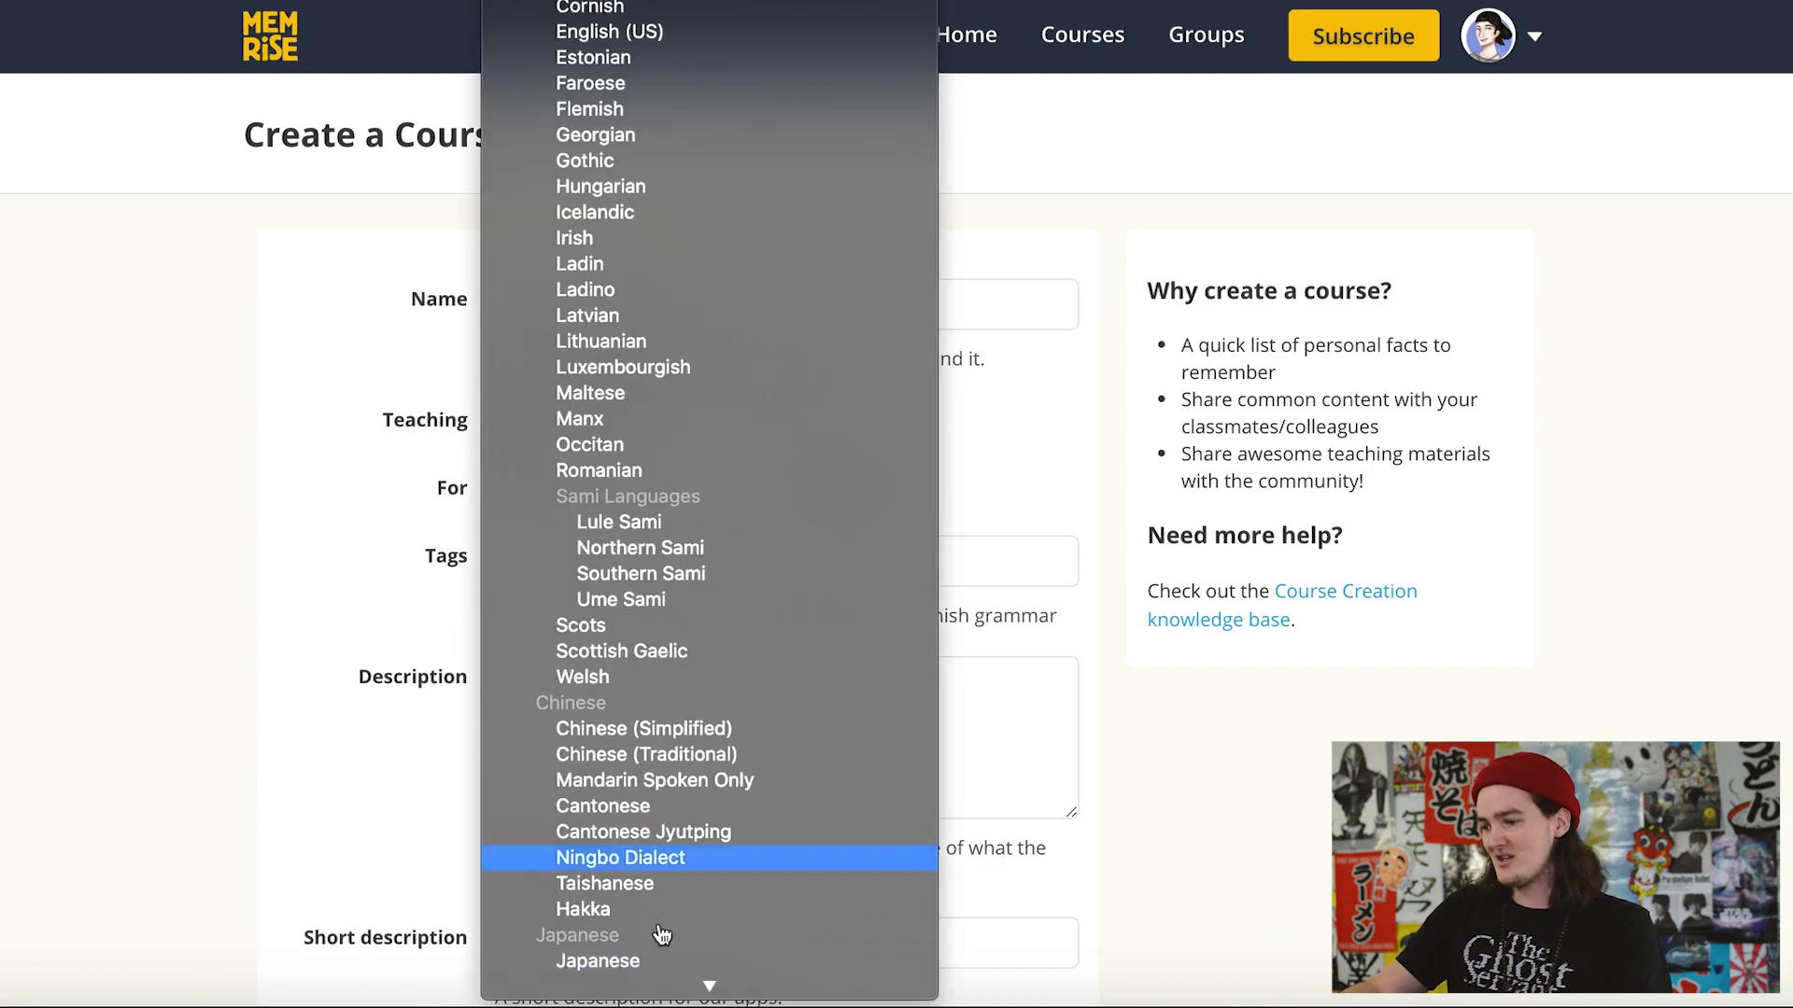
{"action": "left_click", "coordinate": [635, 873]}
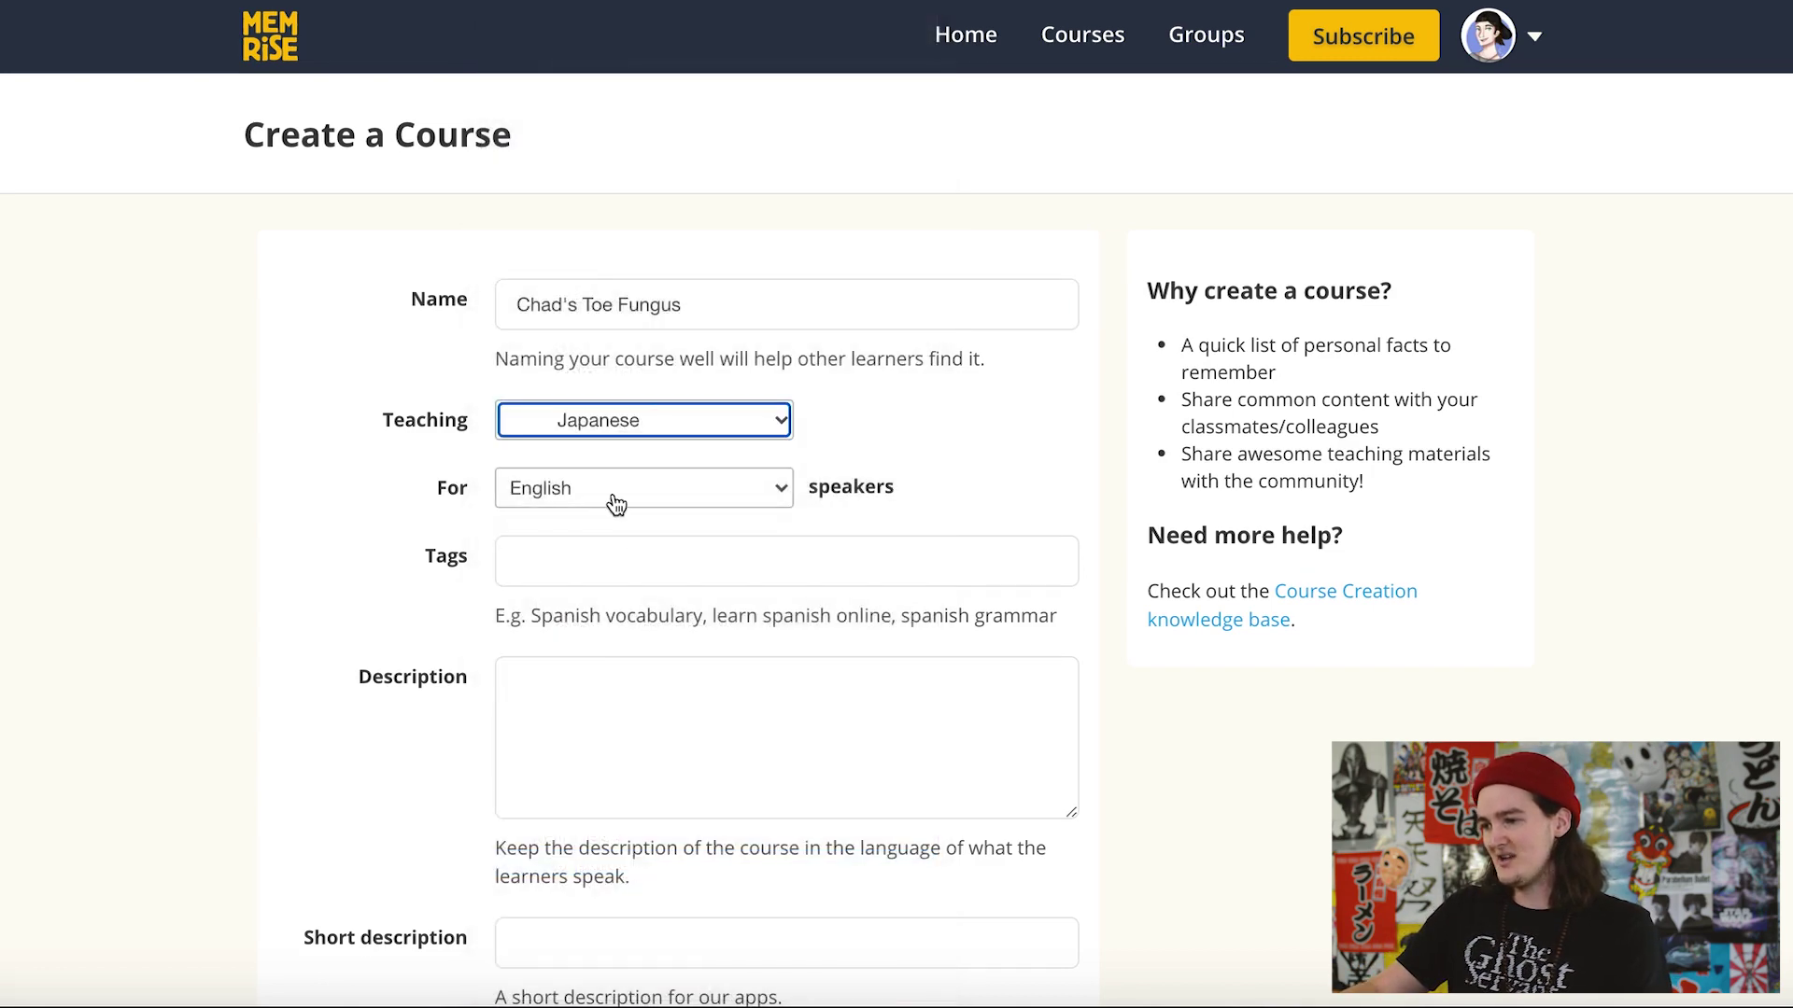
- Fill in the course's tags, description and short description with the placeholder "d"
{"action": "left_click", "coordinate": [613, 557]}
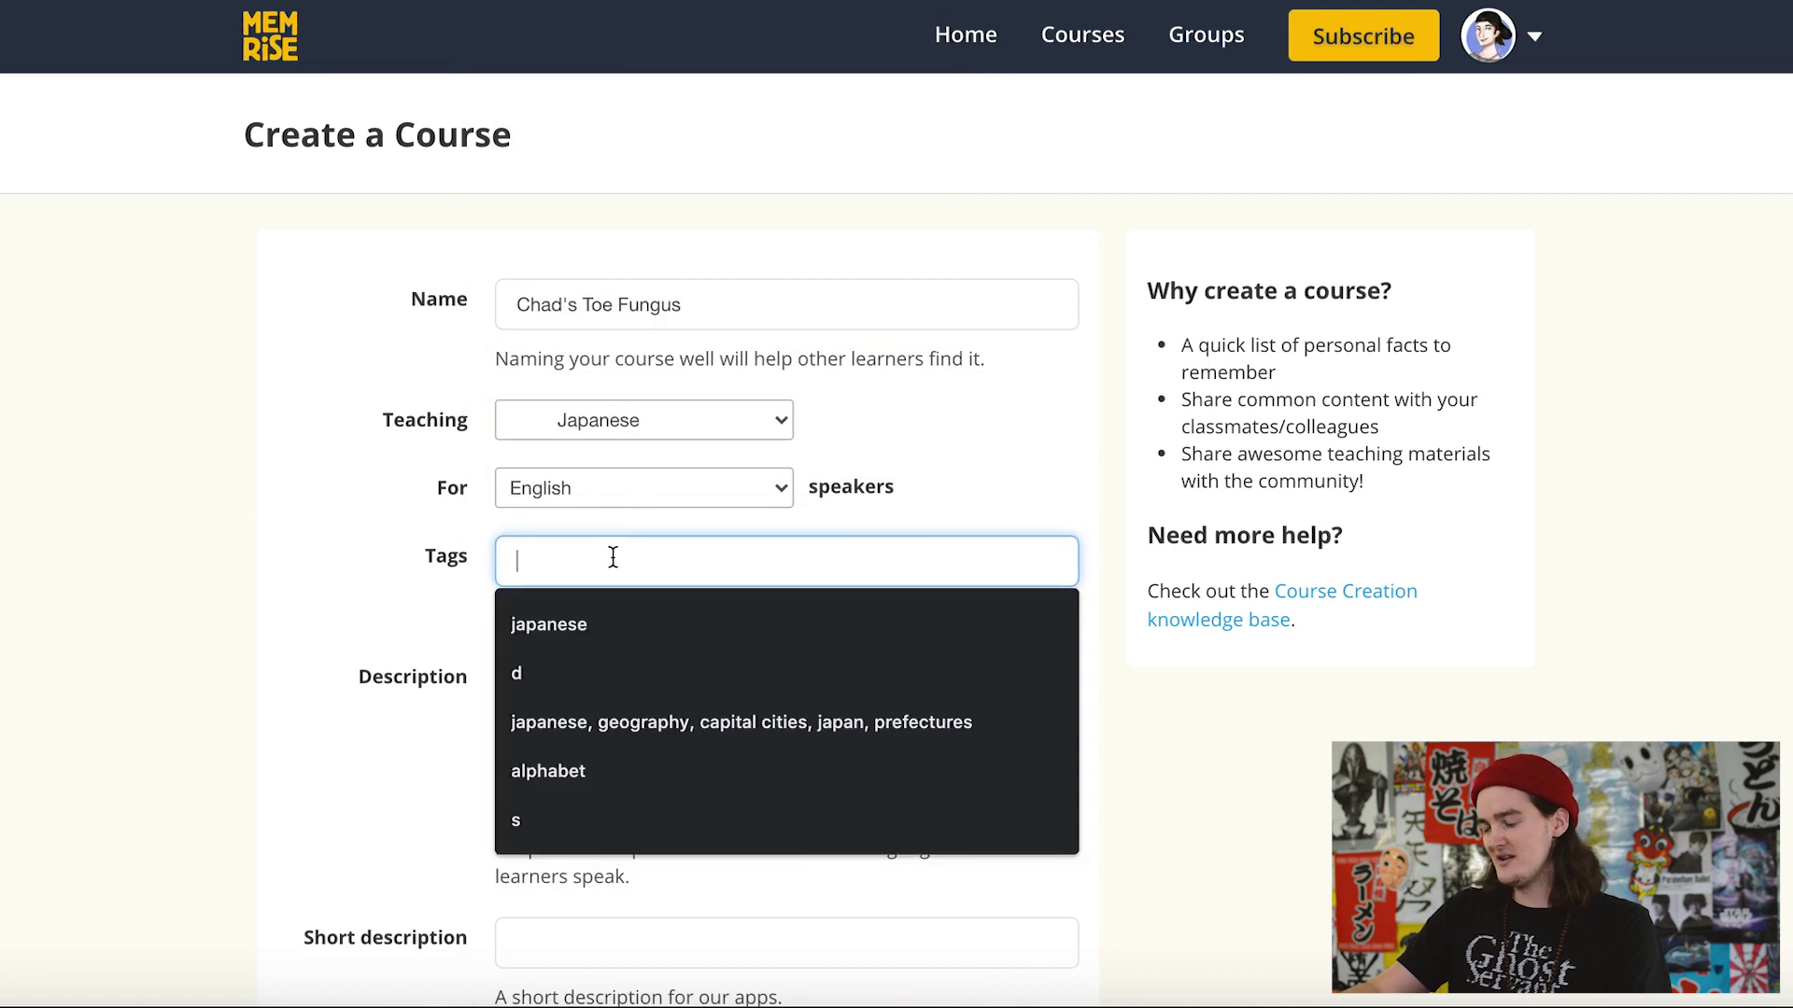
{"action": "left_click", "coordinate": [548, 673]}
{"action": "left_click", "coordinate": [562, 704]}
{"action": "type", "text": "d"}
{"action": "scroll", "coordinate": [412, 744], "scroll_direction": "down", "scroll_amount": 3}
{"action": "left_click", "coordinate": [544, 750]}
{"action": "type", "text": "d"}
- Replace the course description with "subscribe for sucky sucky good time"
{"action": "left_click", "coordinate": [608, 500]}
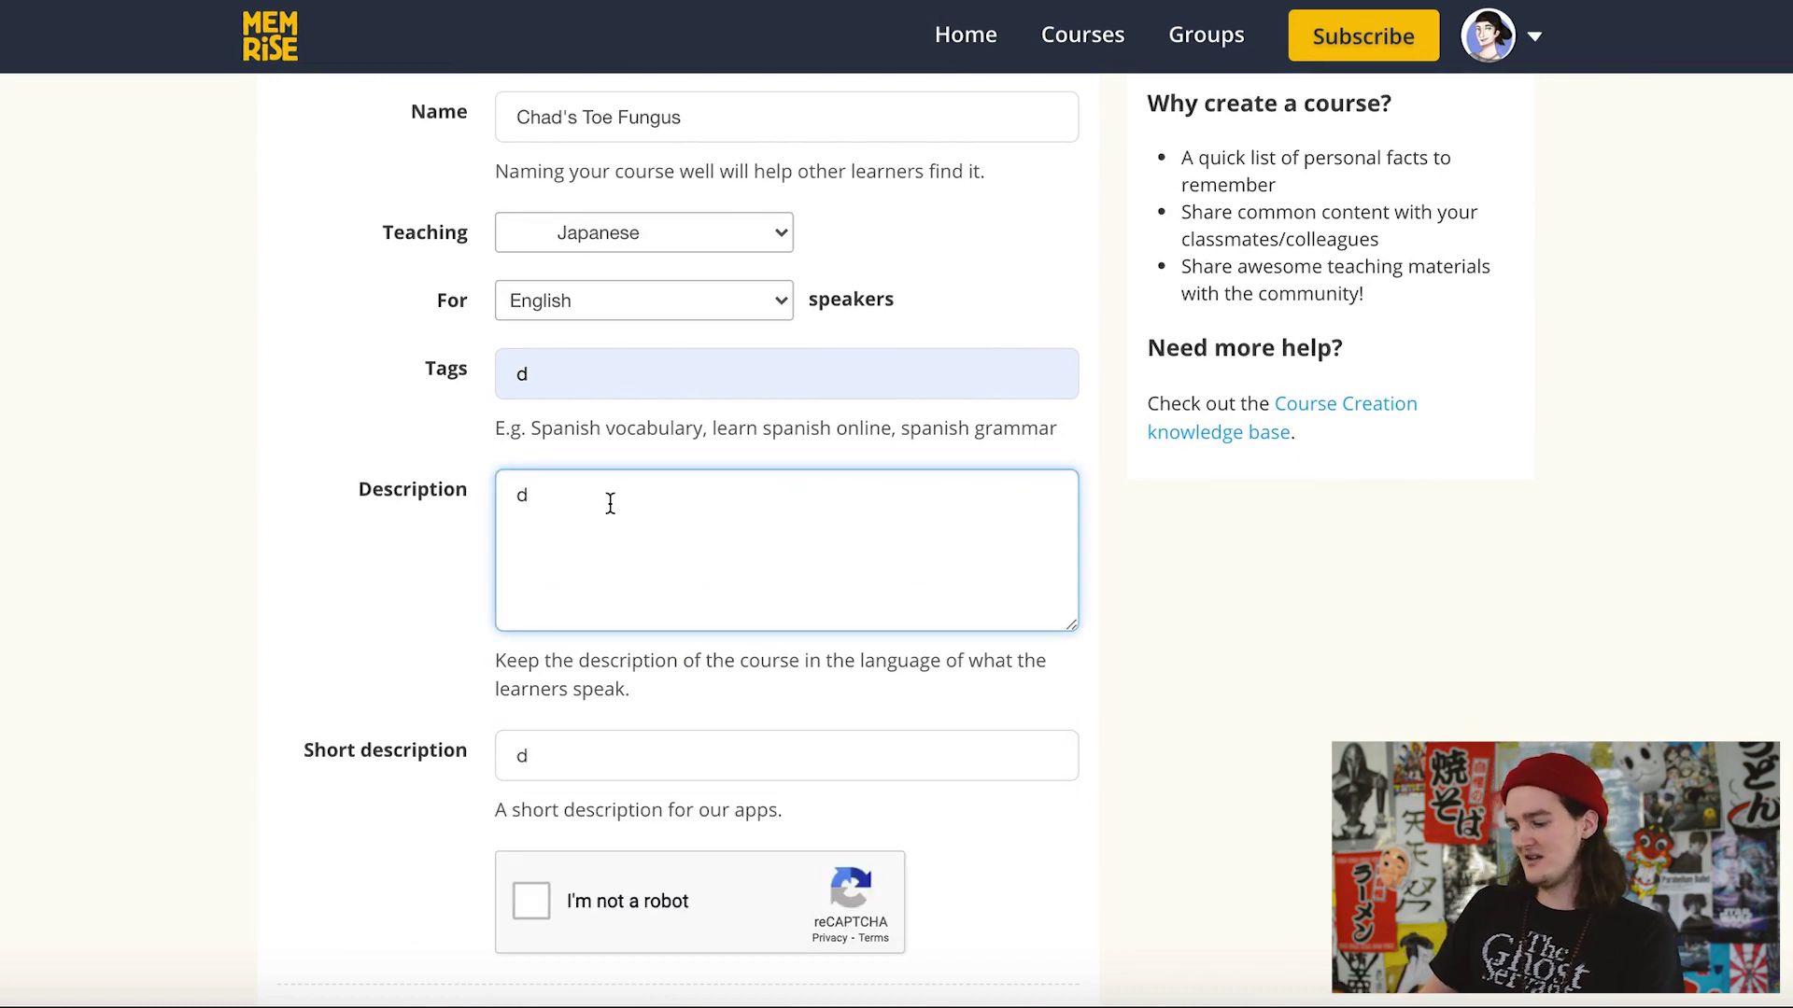
{"action": "key", "text": "BackSpace"}
{"action": "type", "text": "subscribe f"}
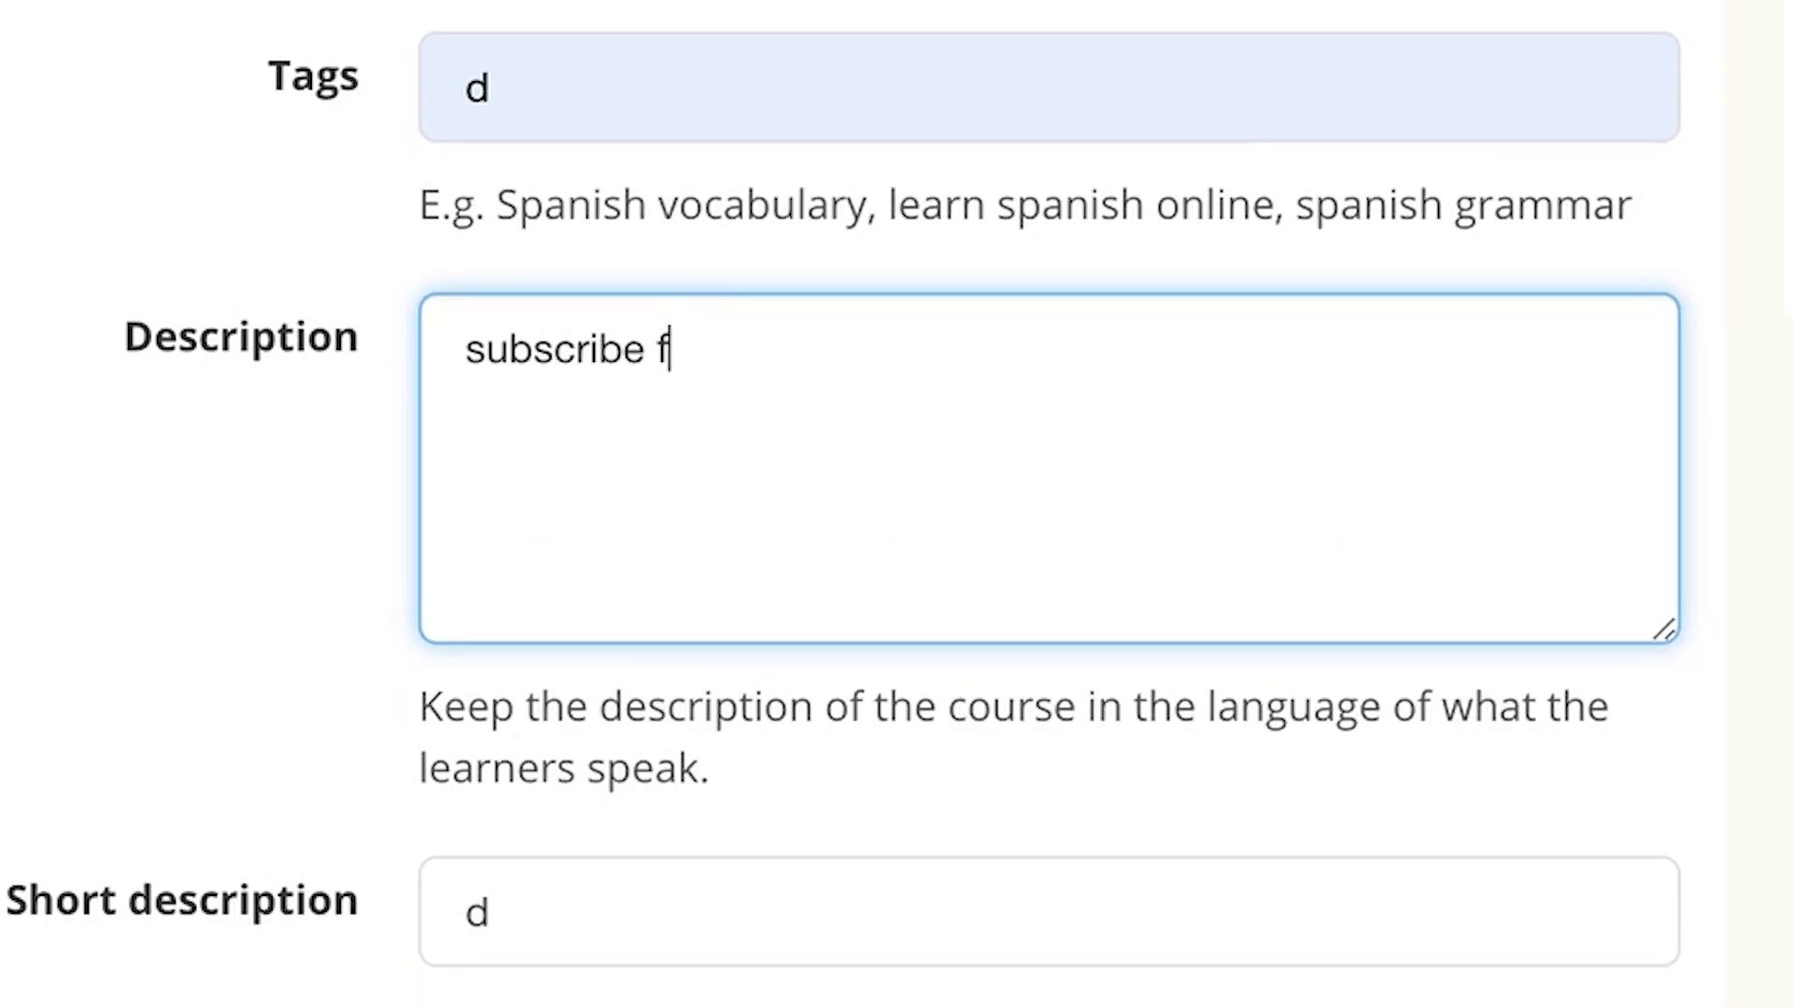
{"action": "type", "text": "or sucky sucky g"}
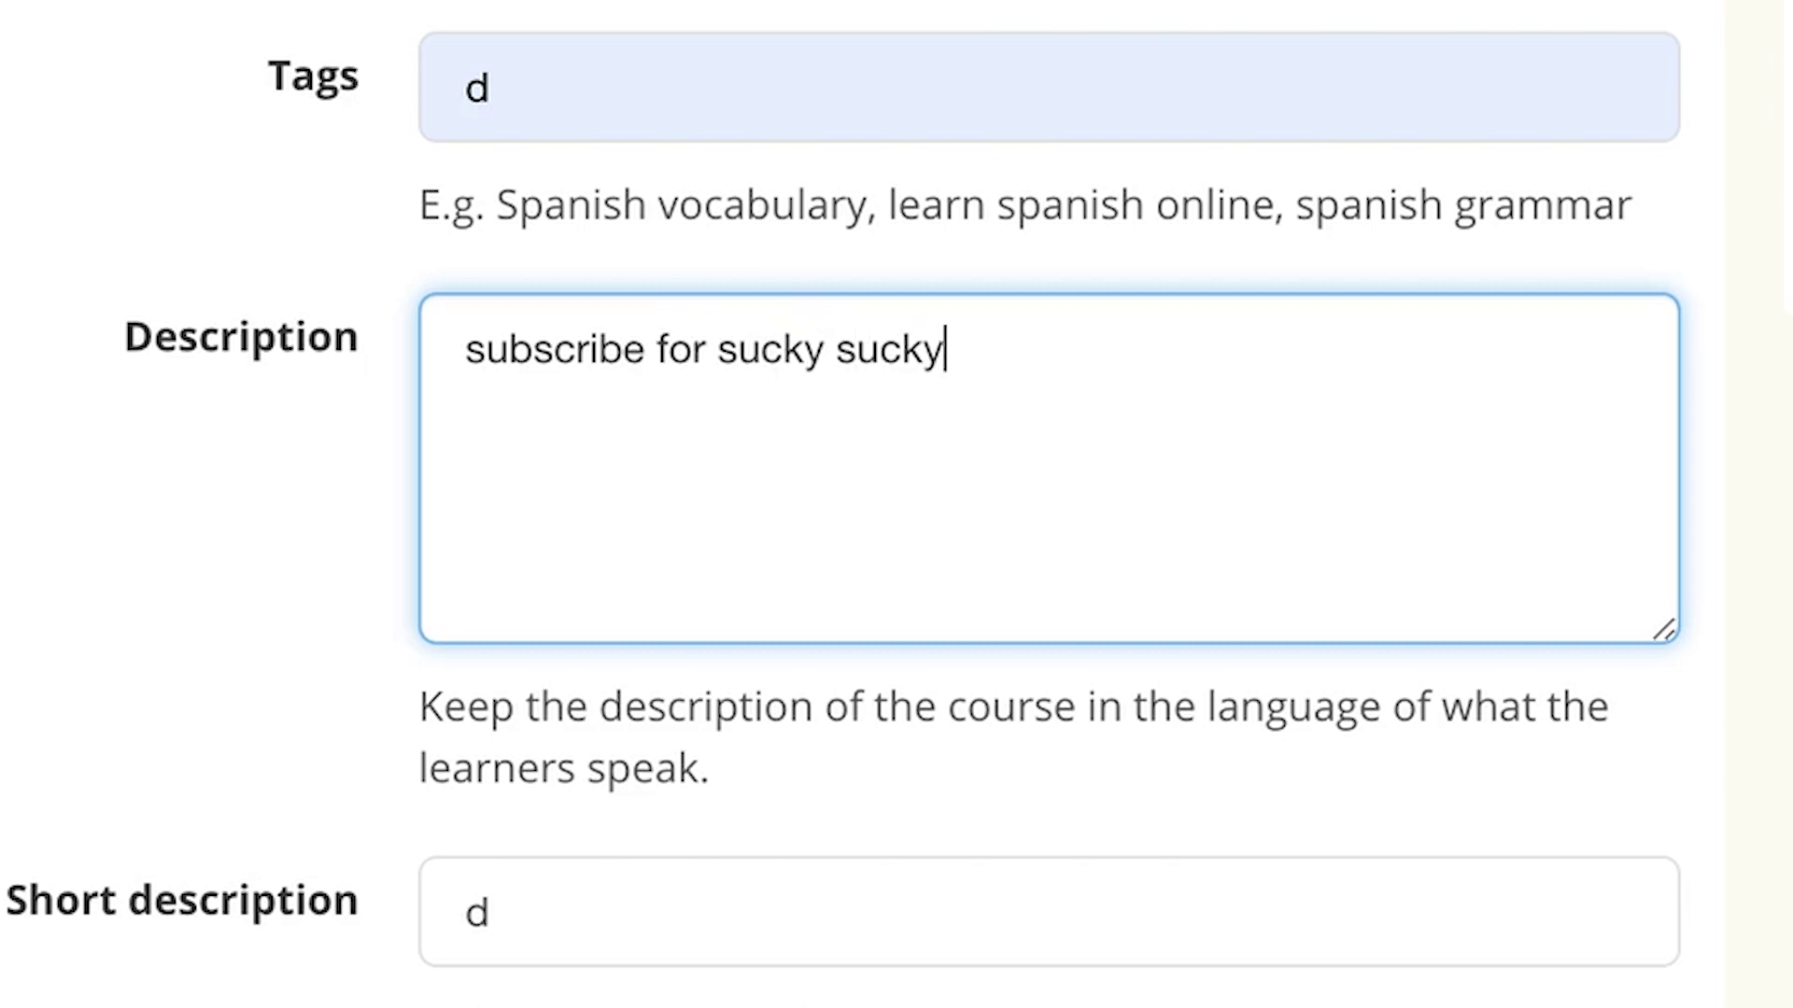
{"action": "type", "text": "ood time"}
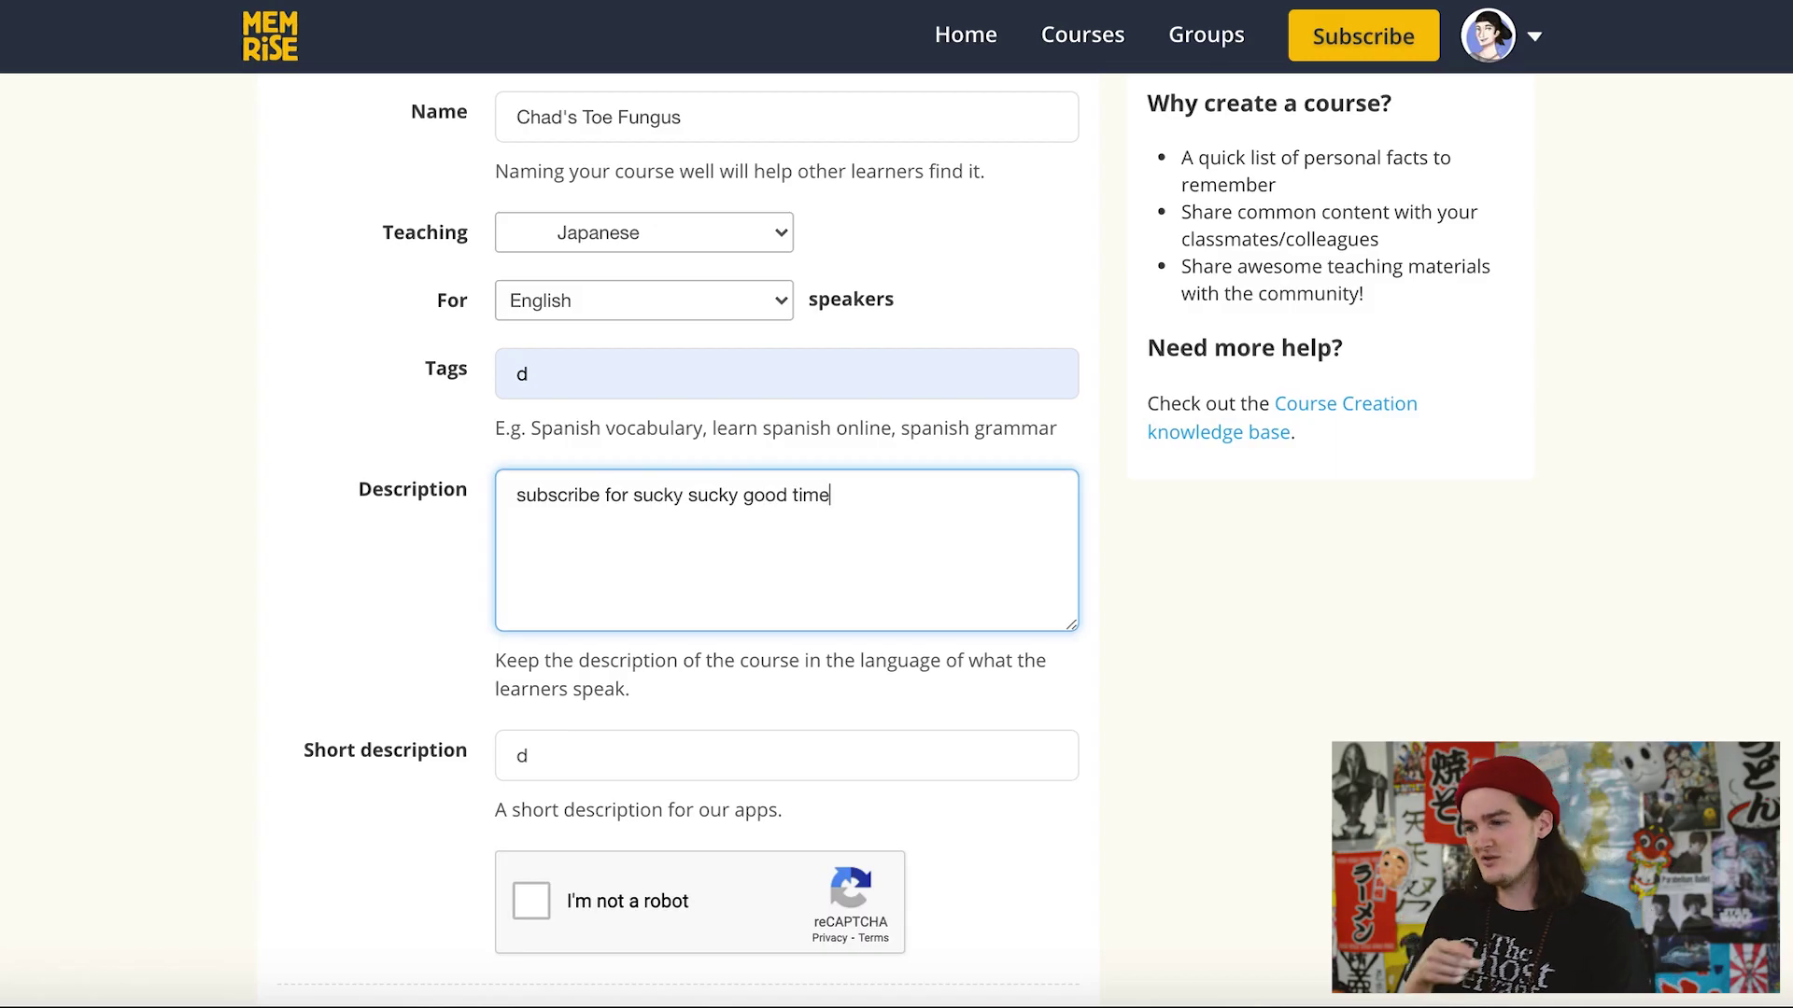
- Change the short description to "$10 make ya holla", then pass the robot check and create the course
{"action": "key", "text": "Tab"}
{"action": "type", "text": "$10 make ya"}
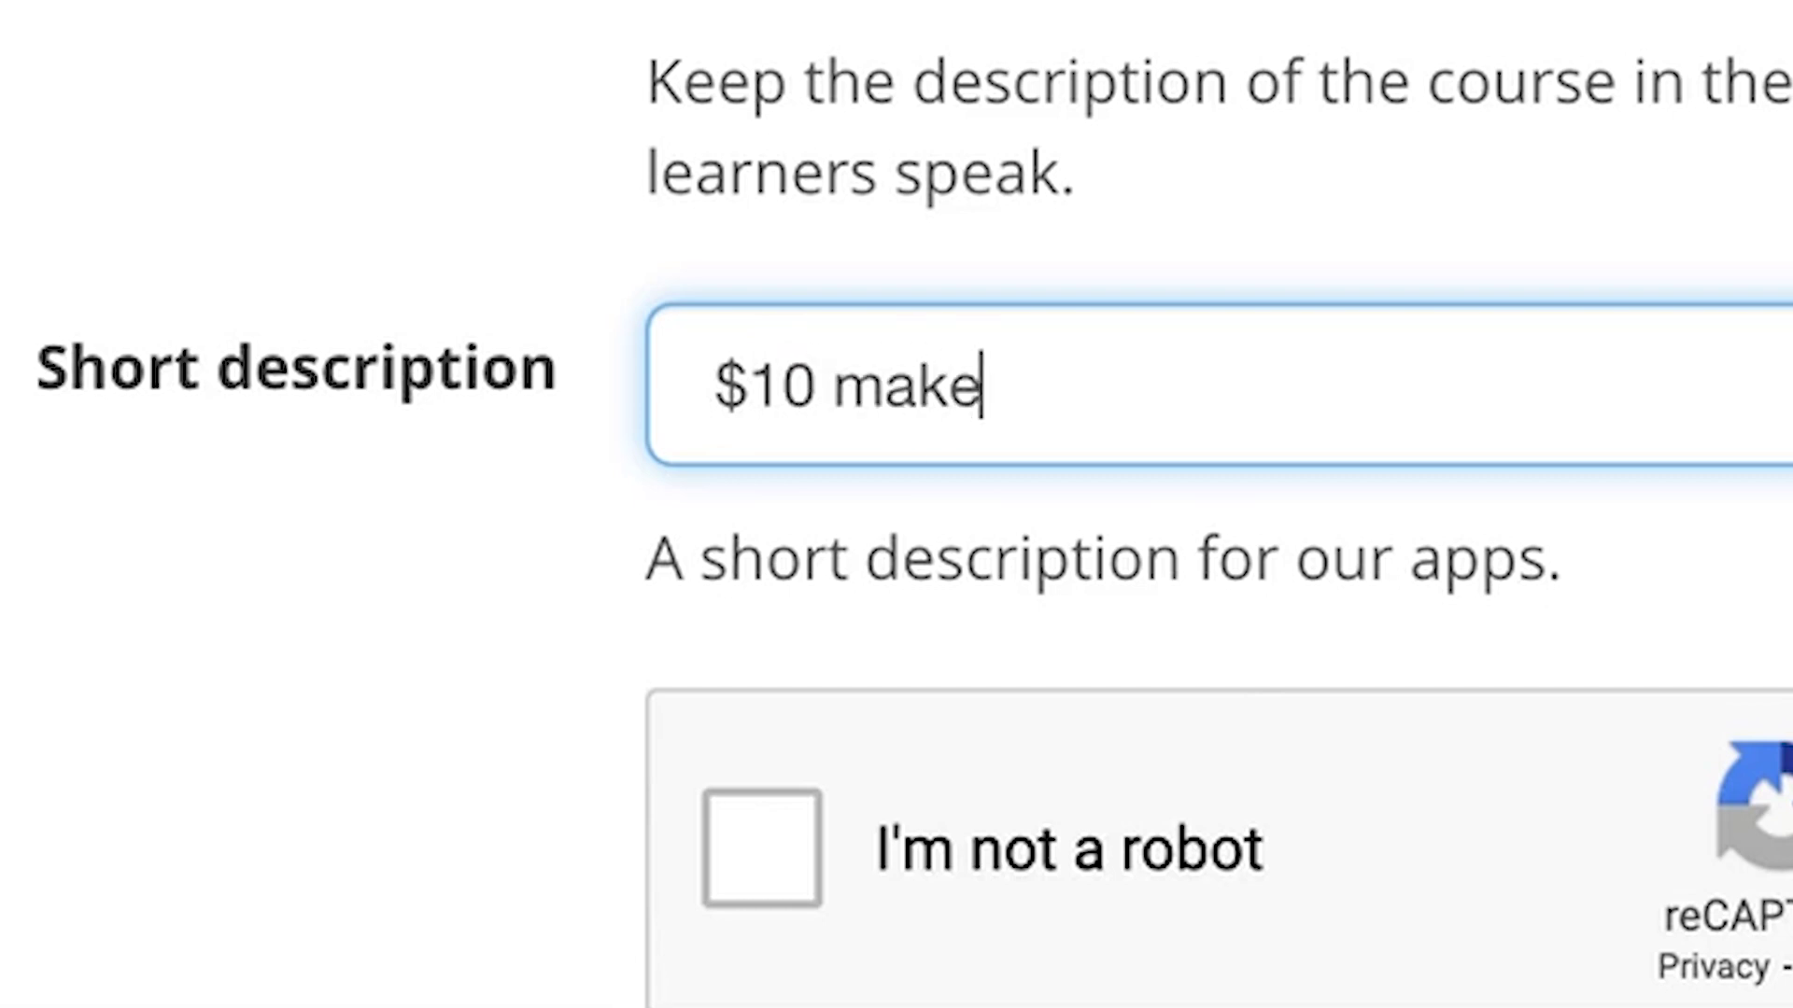
{"action": "type", "text": " holla"}
{"action": "left_click", "coordinate": [762, 848]}
{"action": "left_click", "coordinate": [709, 464]}
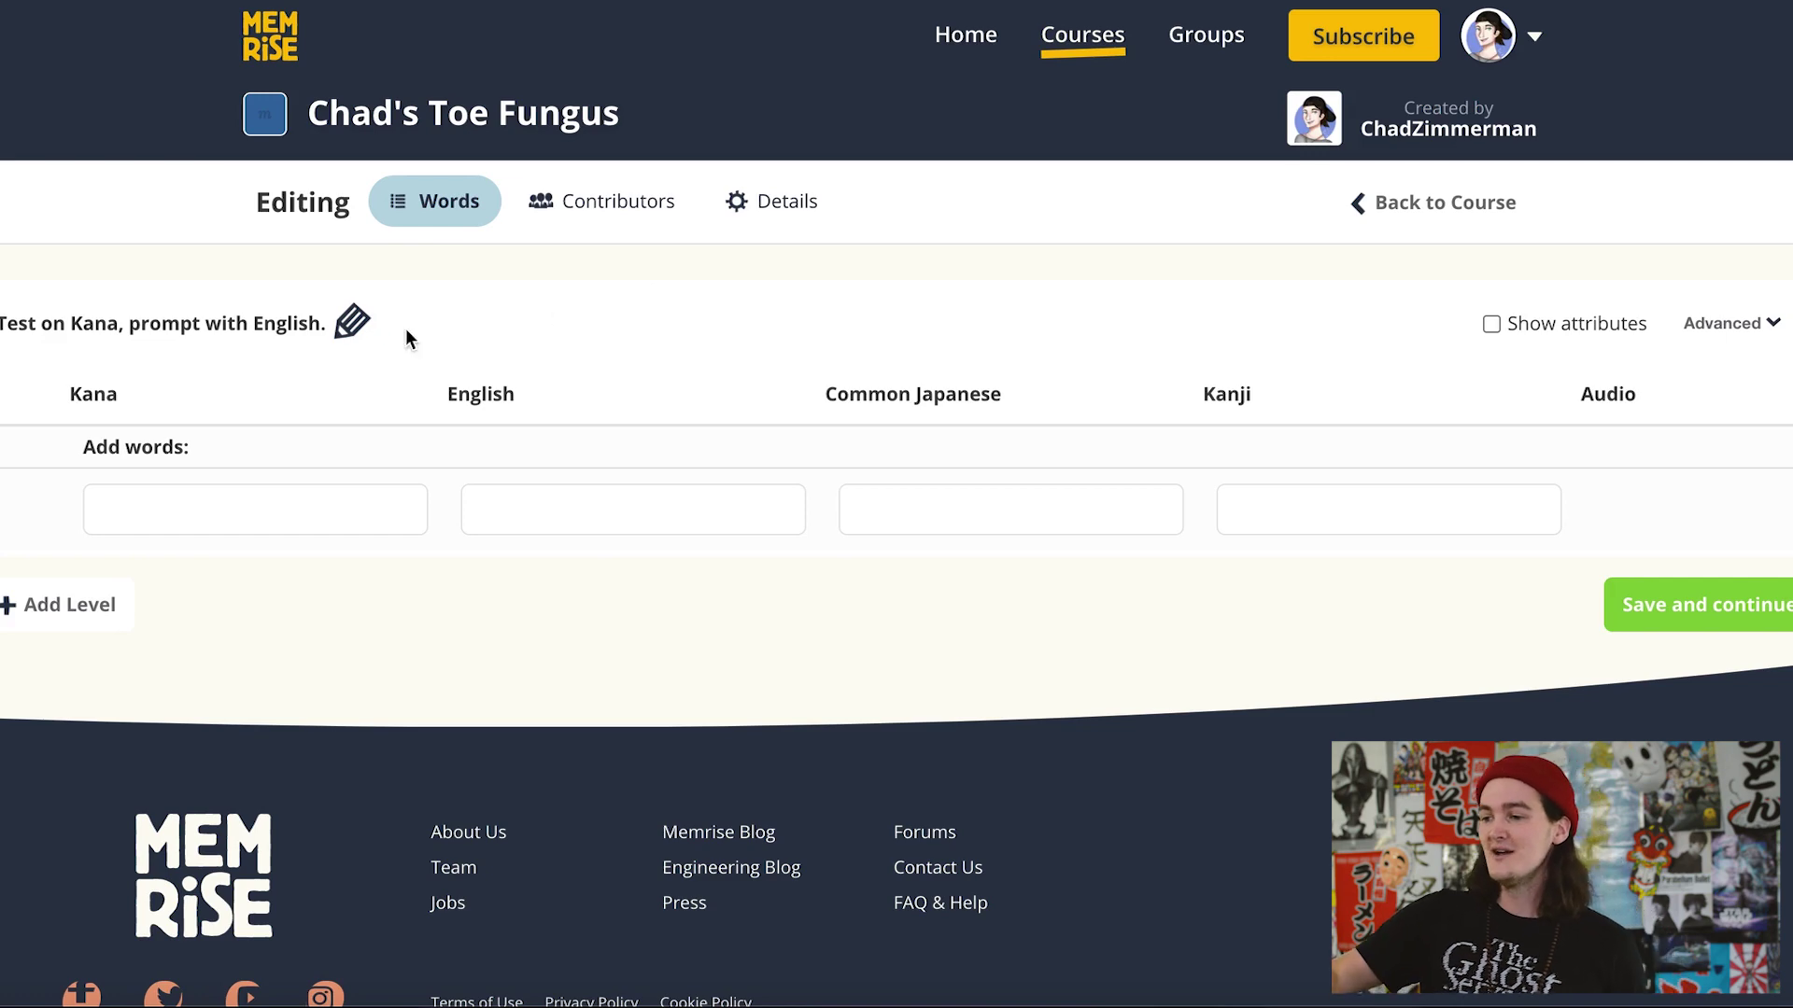
- Add a second level to the course and rename the first level "Meaning"
{"action": "left_click", "coordinate": [106, 609]}
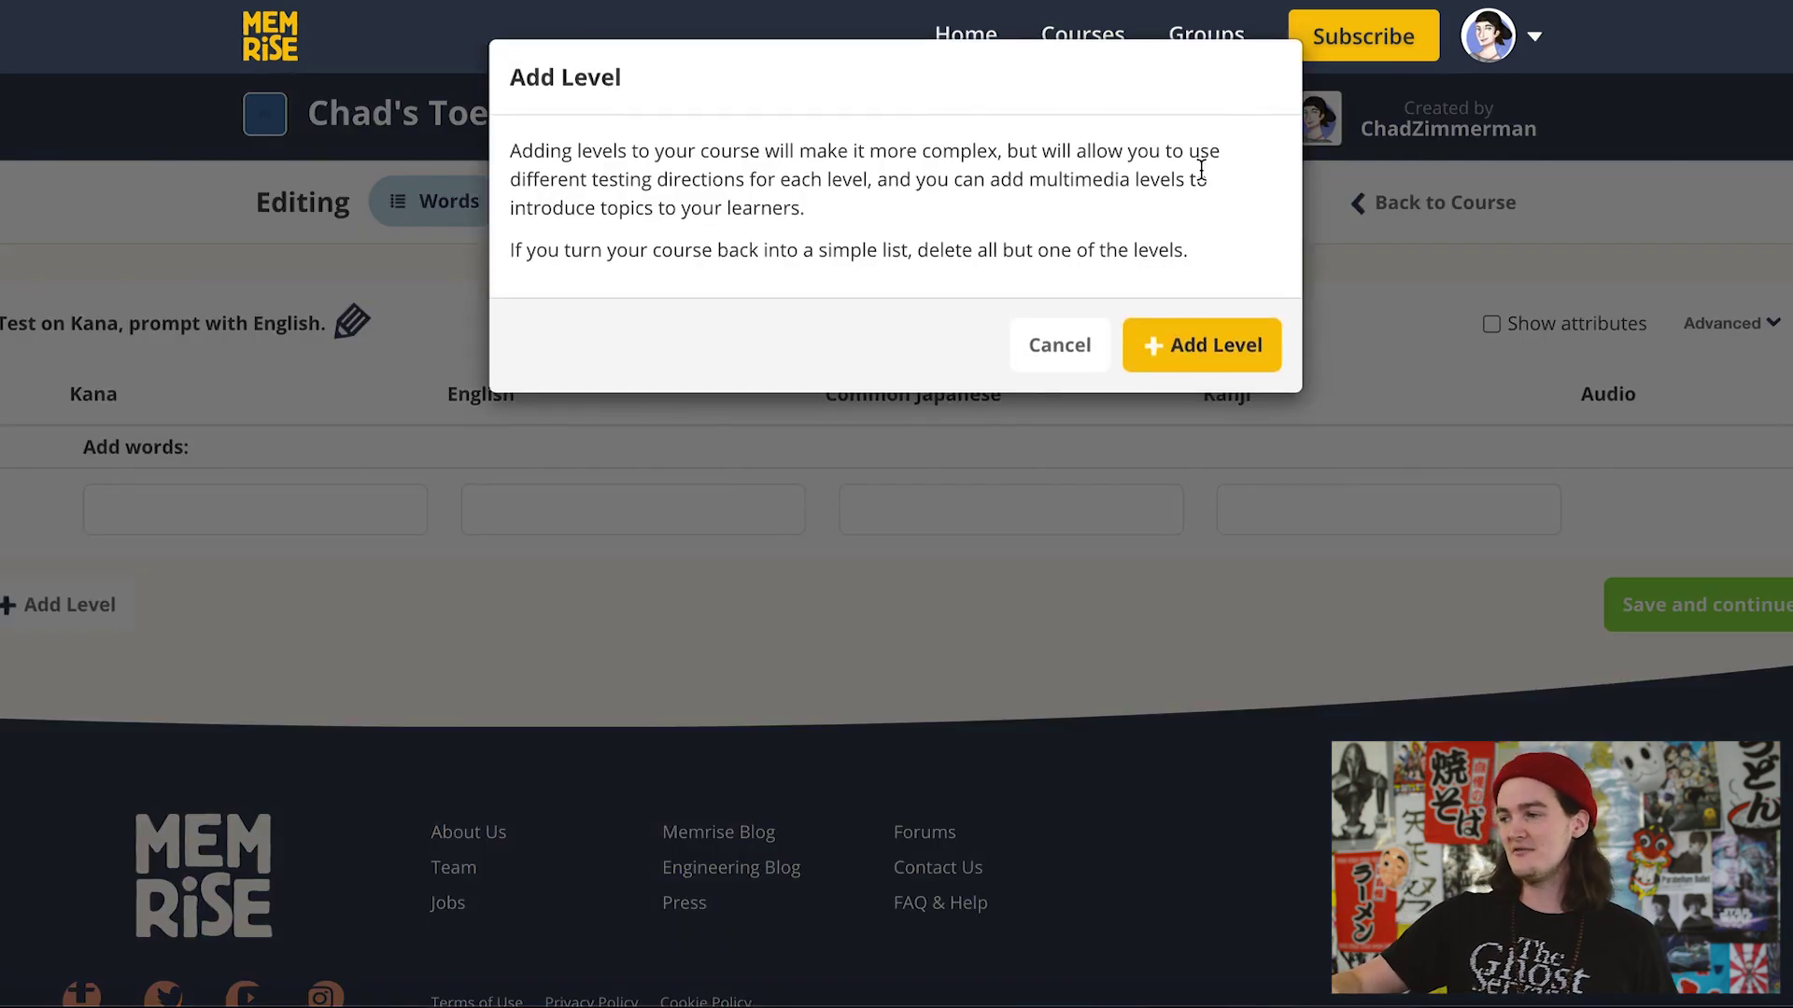
{"action": "left_click", "coordinate": [1169, 344]}
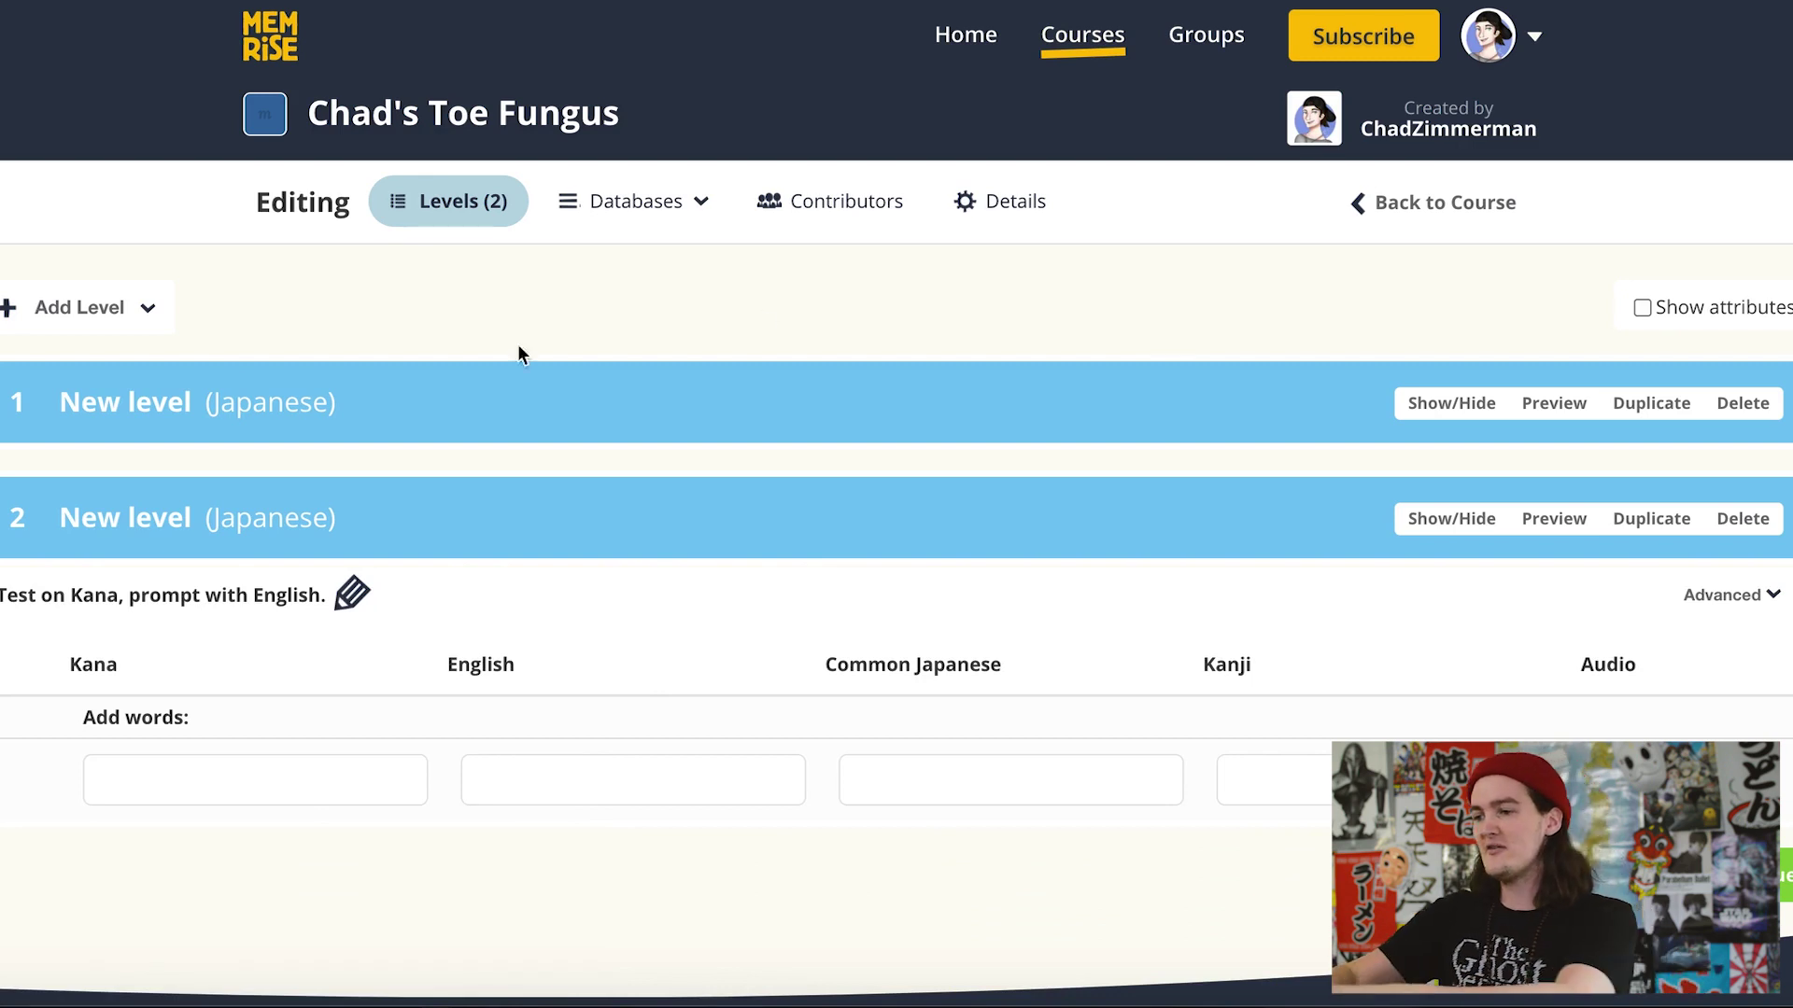
{"action": "left_click", "coordinate": [178, 403]}
{"action": "key", "text": "ctrl+a"}
{"action": "key", "text": "BackSpace"}
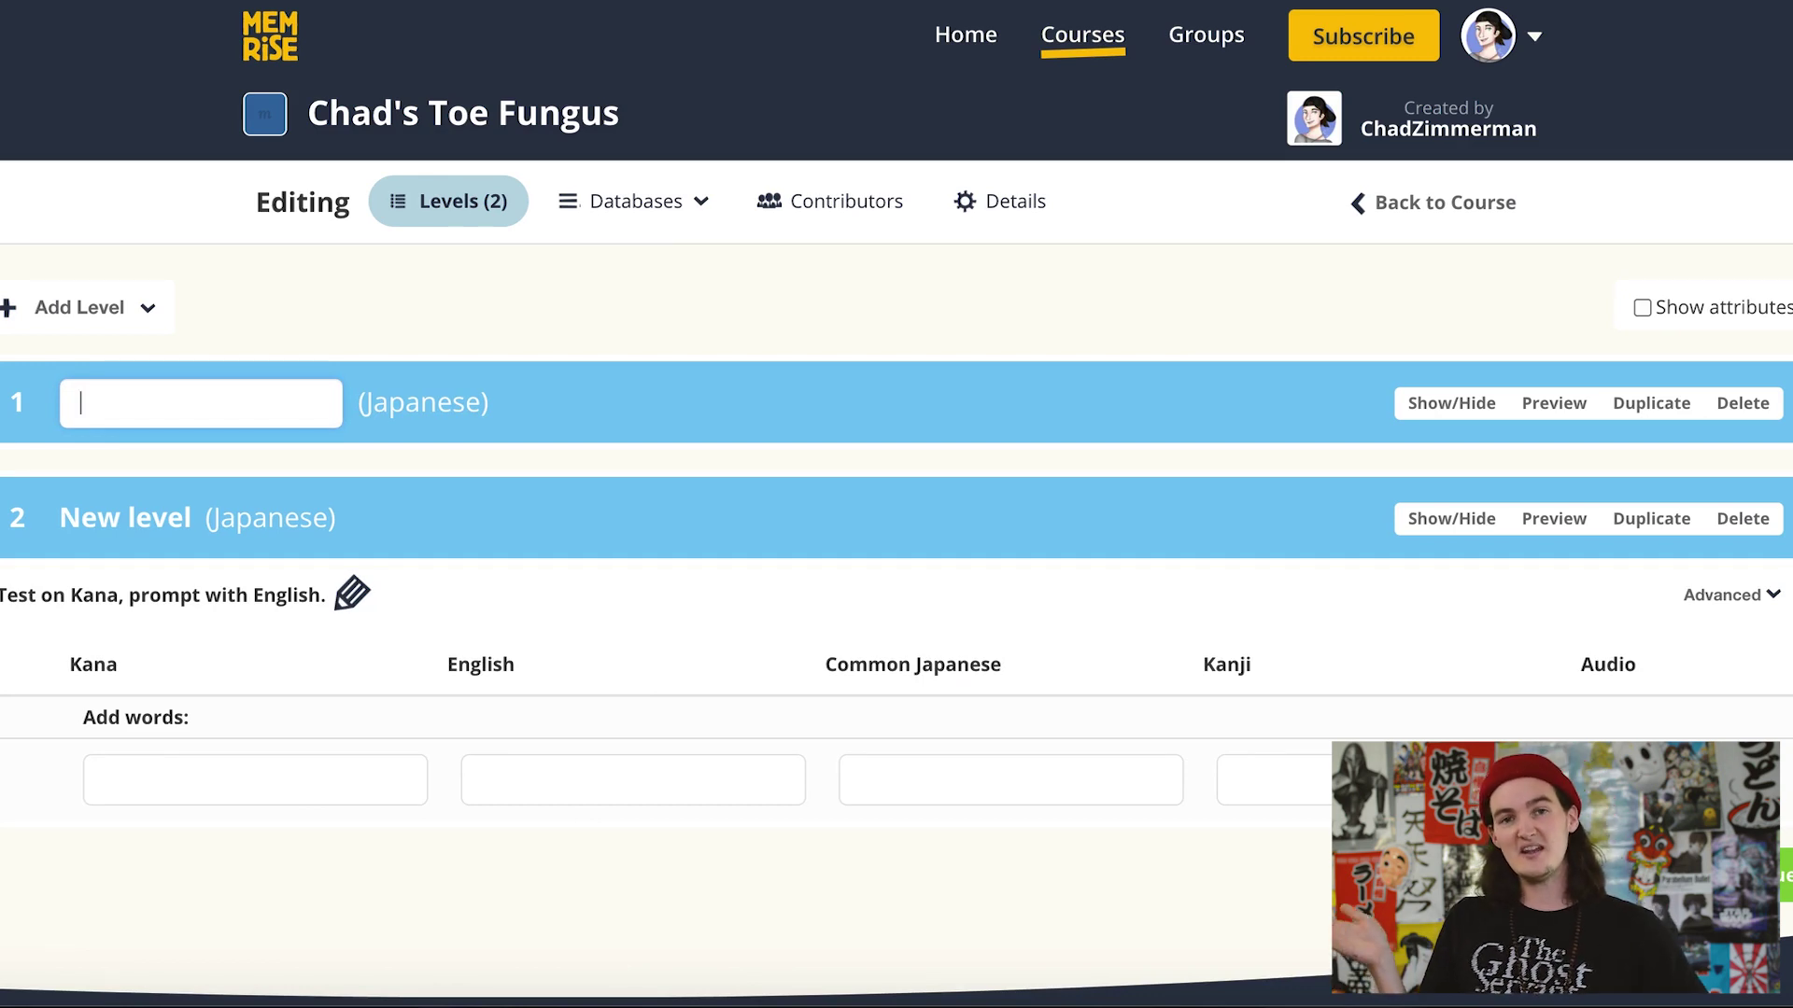
{"action": "type", "text": "Meaning"}
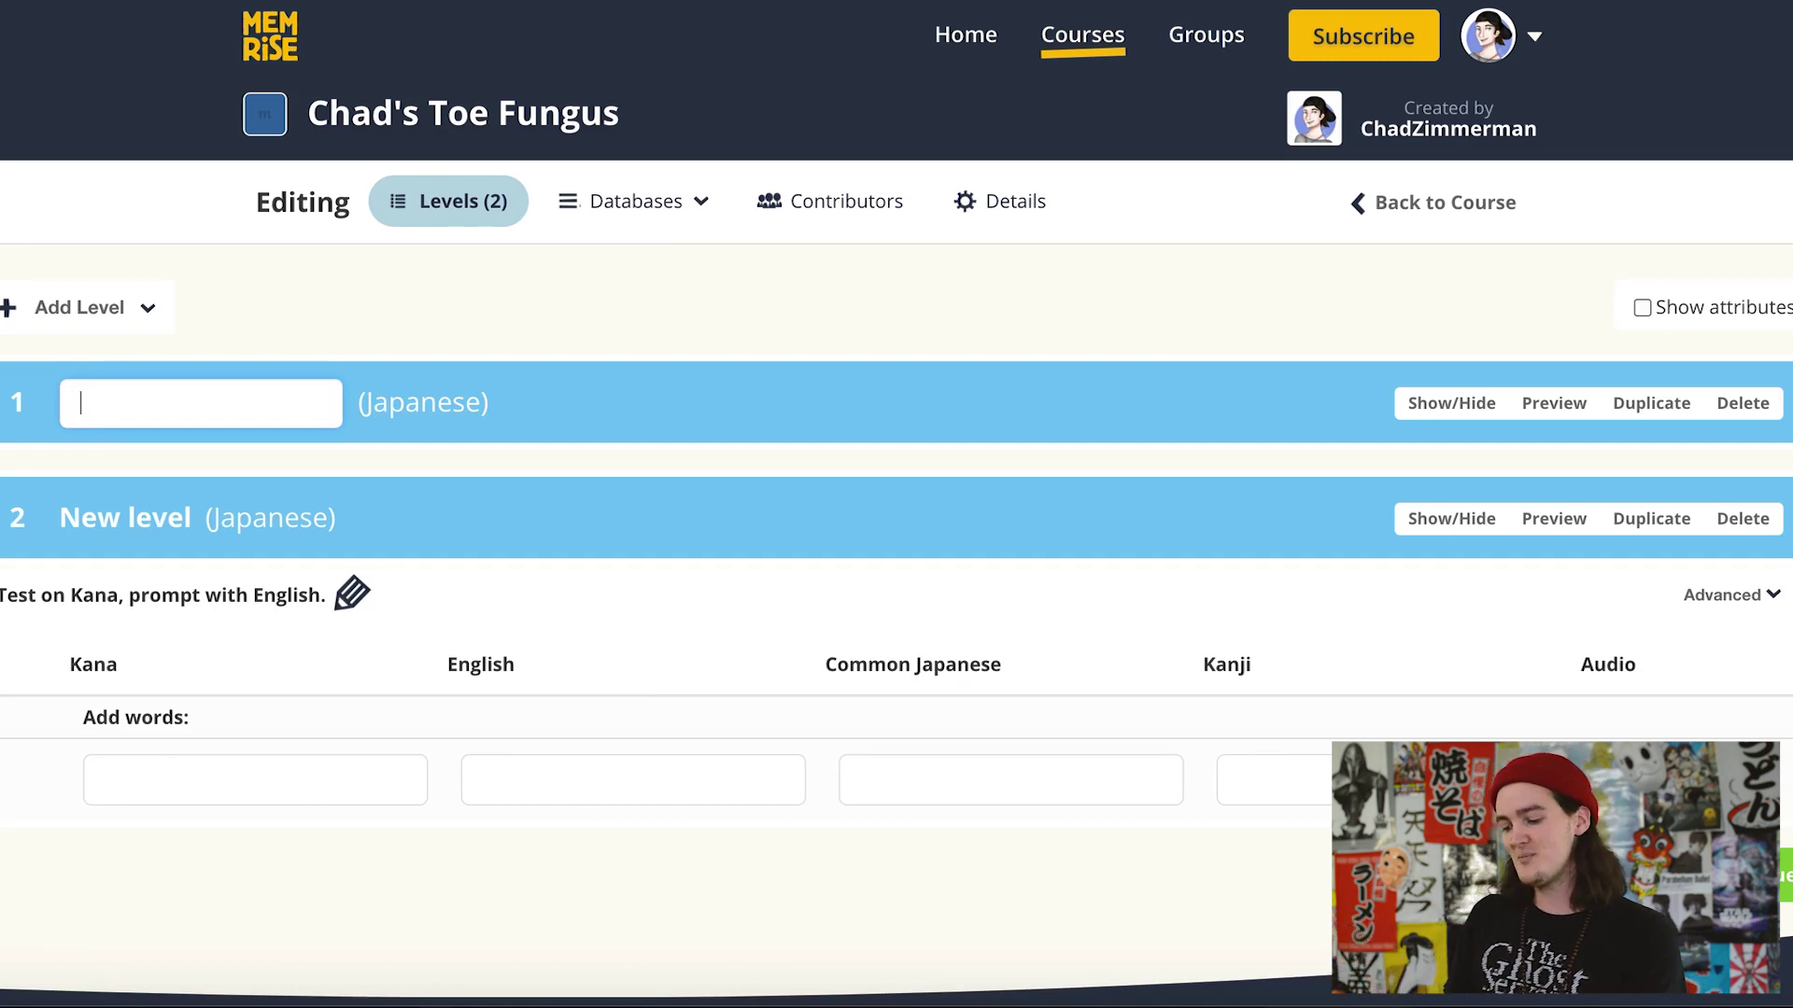
- Rename the second level "Reading"
{"action": "left_click", "coordinate": [21, 527]}
{"action": "key", "text": "ctrl+a"}
{"action": "type", "text": "Reading"}
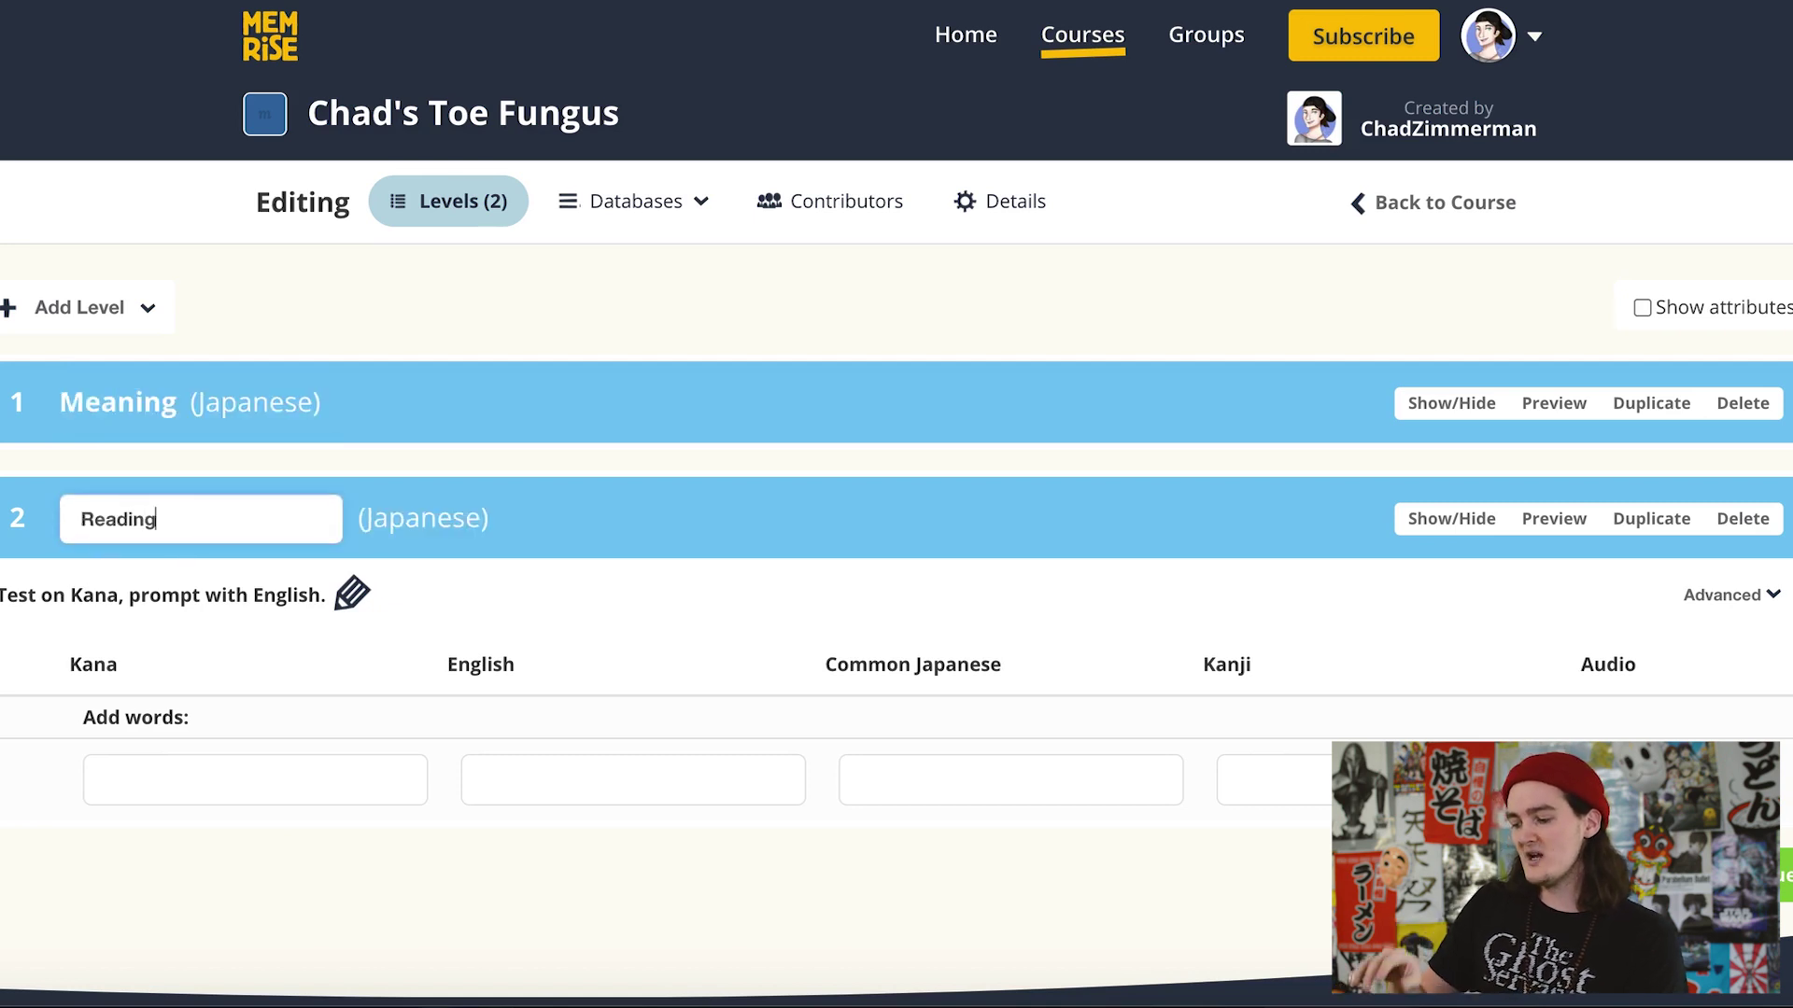
{"action": "left_click", "coordinate": [131, 784]}
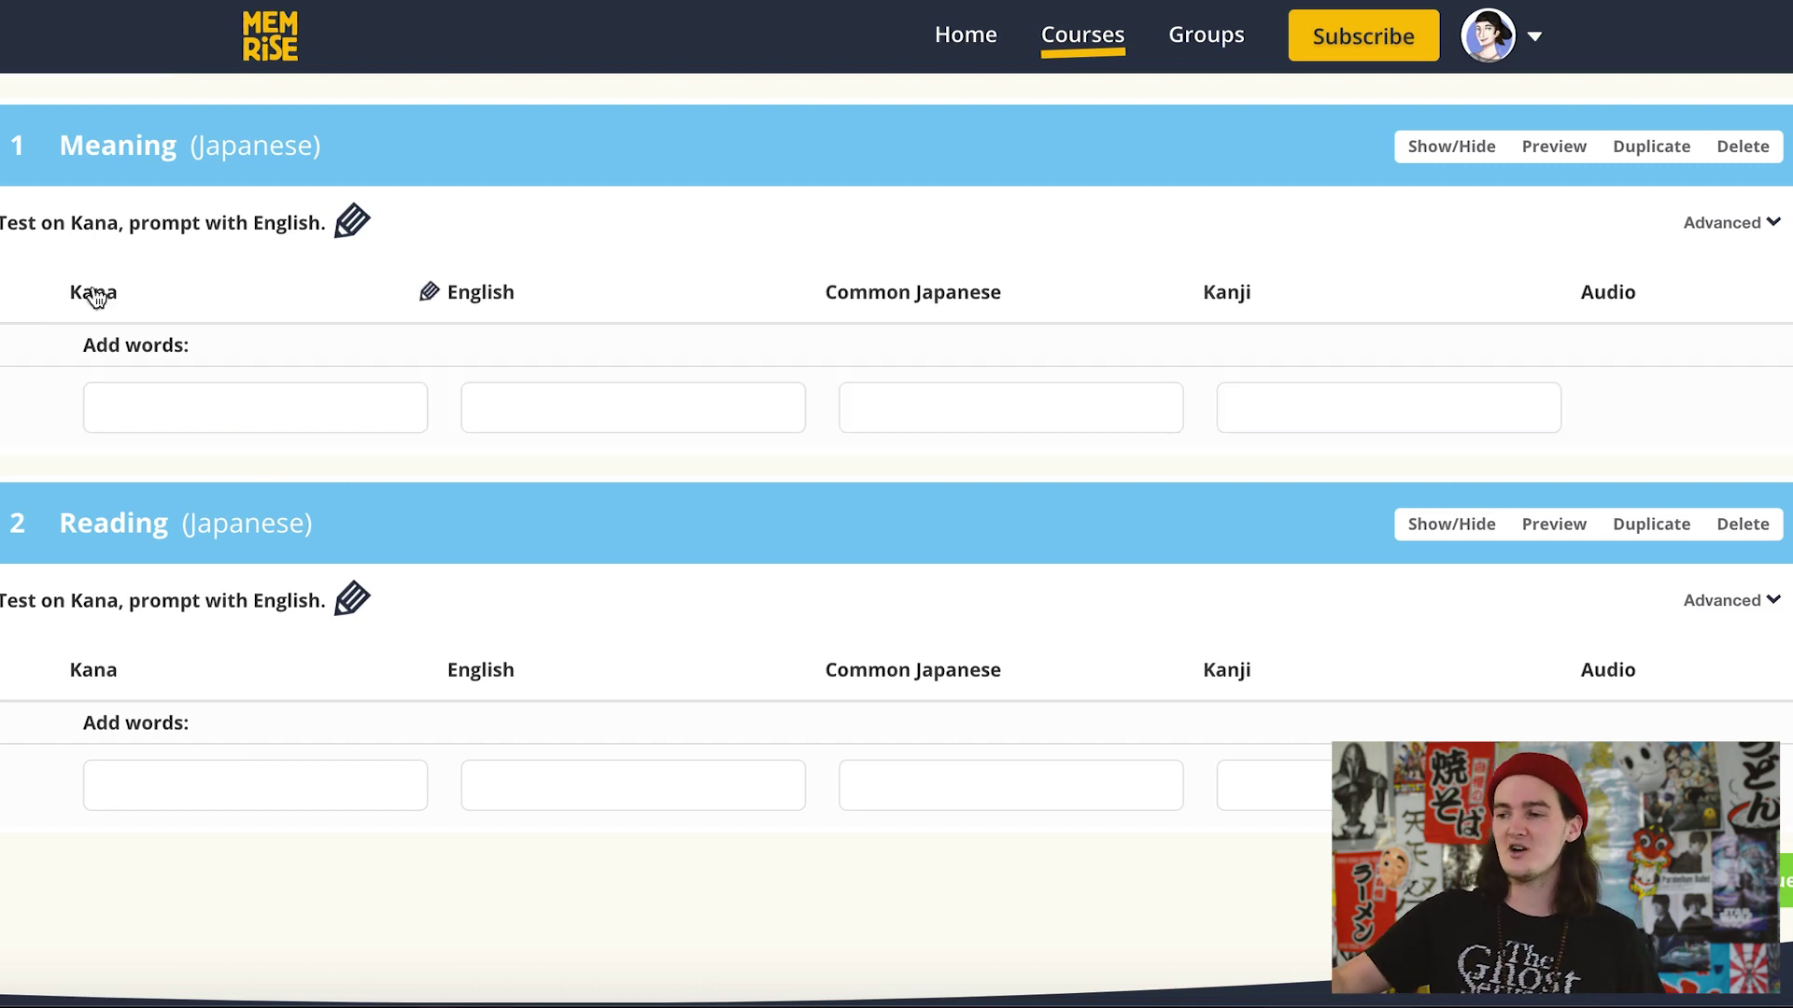
- Try a testing direction for the Meaning level that tests on Kanji and prompts with Kana
{"action": "left_click", "coordinate": [342, 228]}
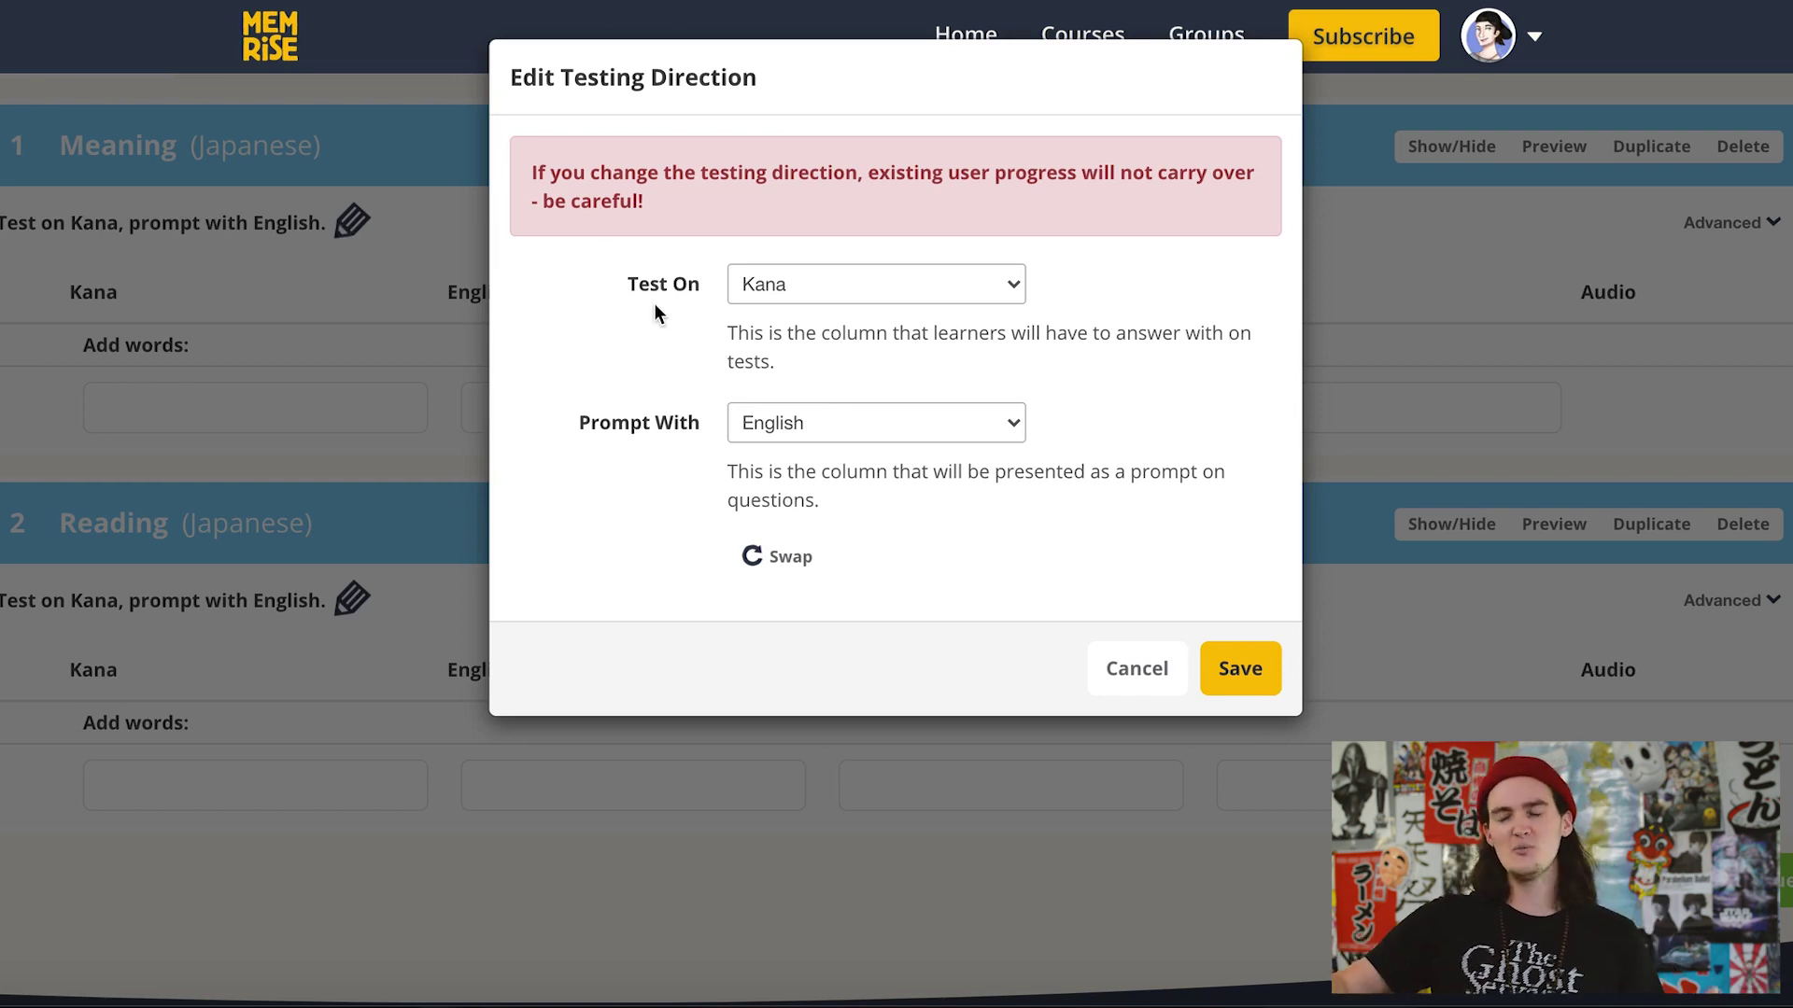
{"action": "left_click", "coordinate": [754, 299]}
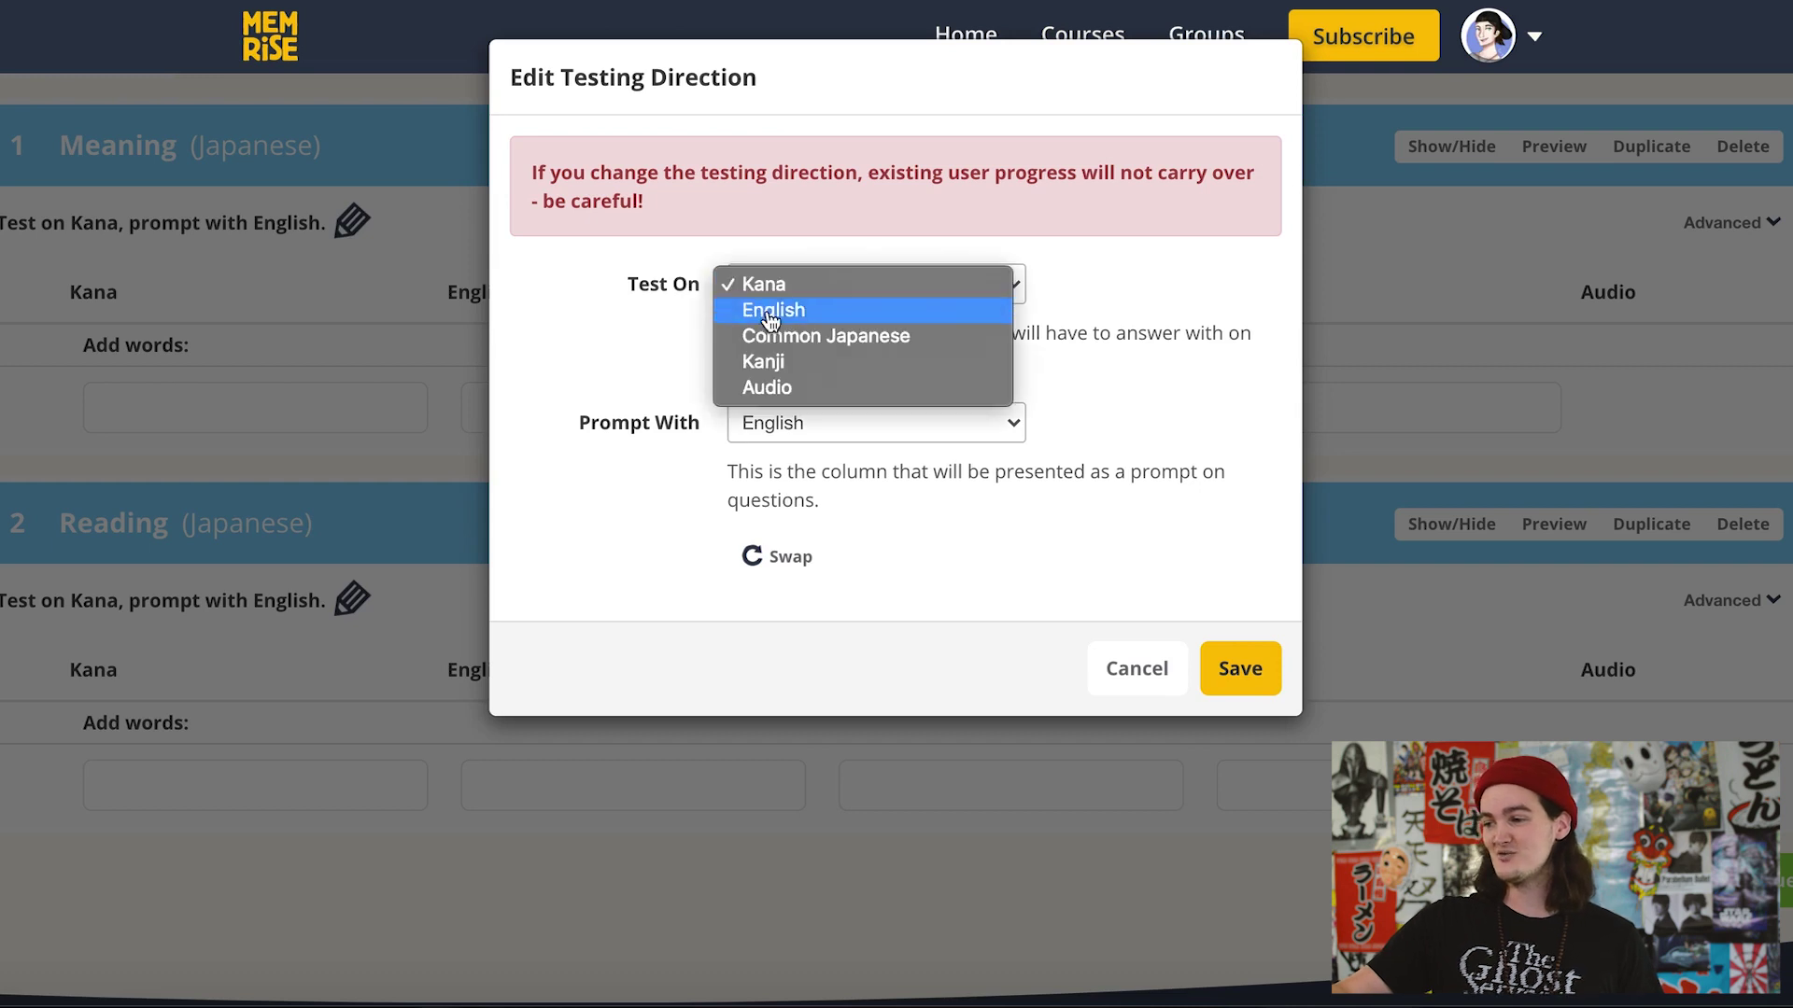
{"action": "left_click", "coordinate": [780, 364]}
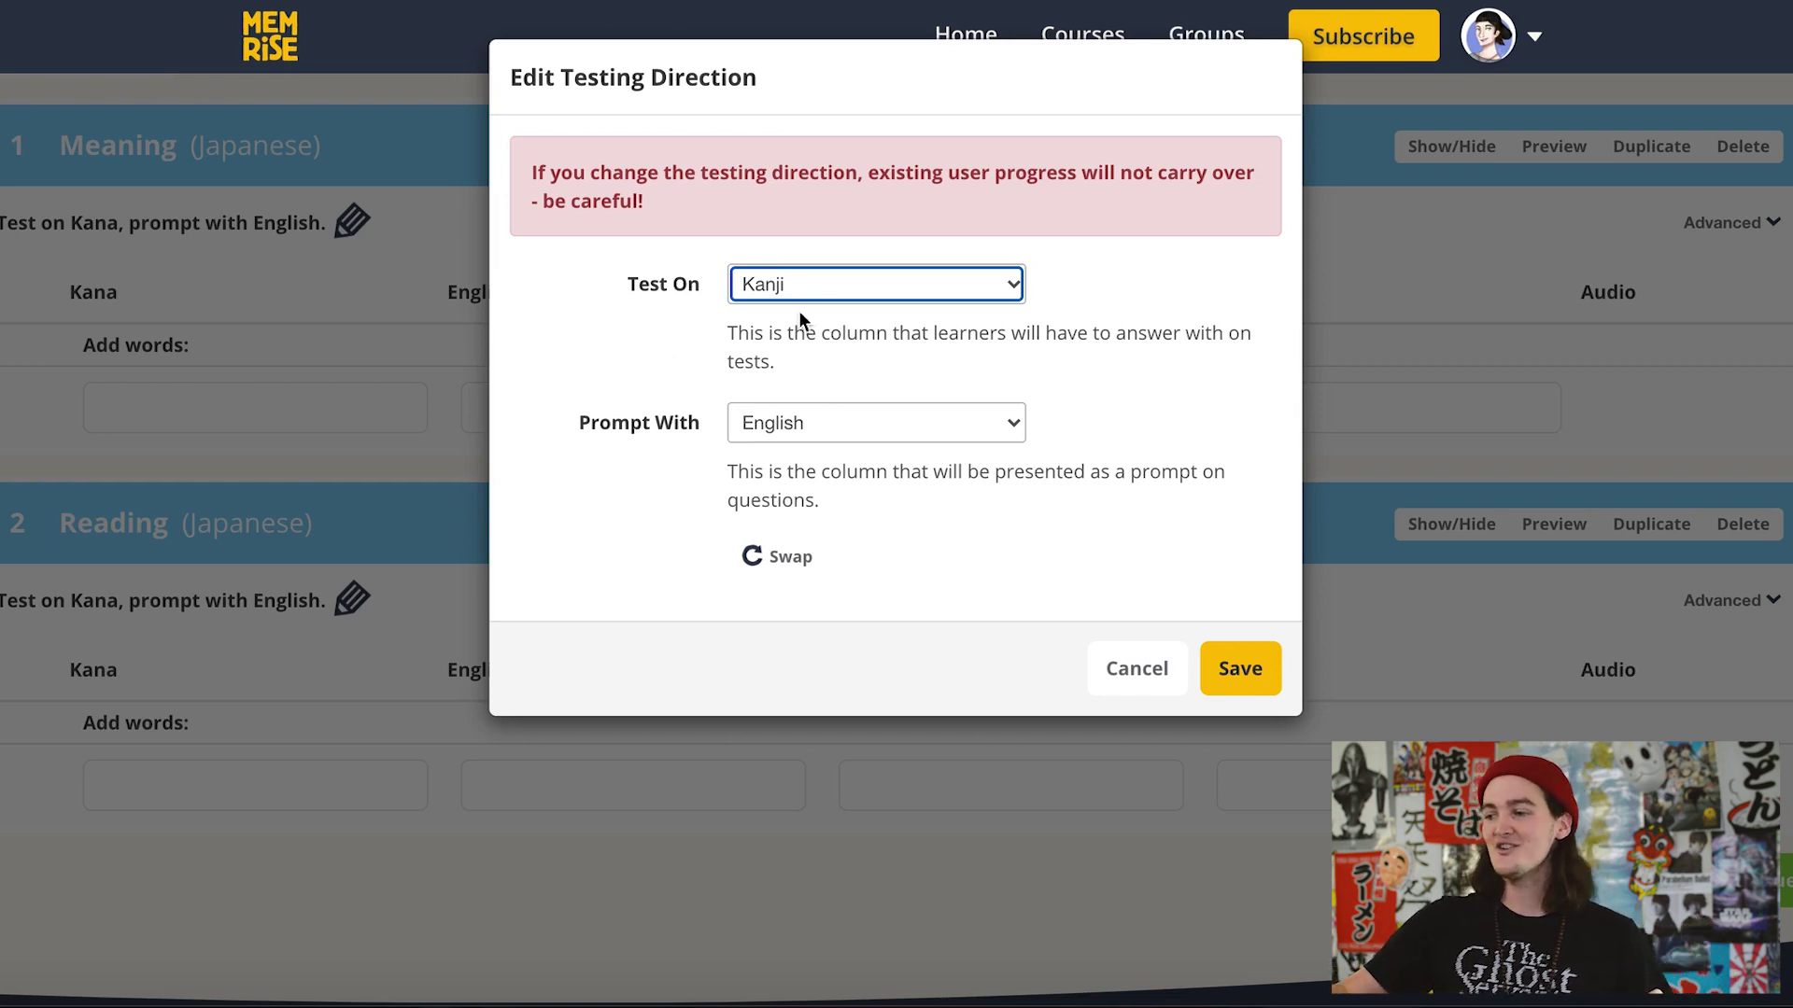
{"action": "left_click", "coordinate": [812, 430]}
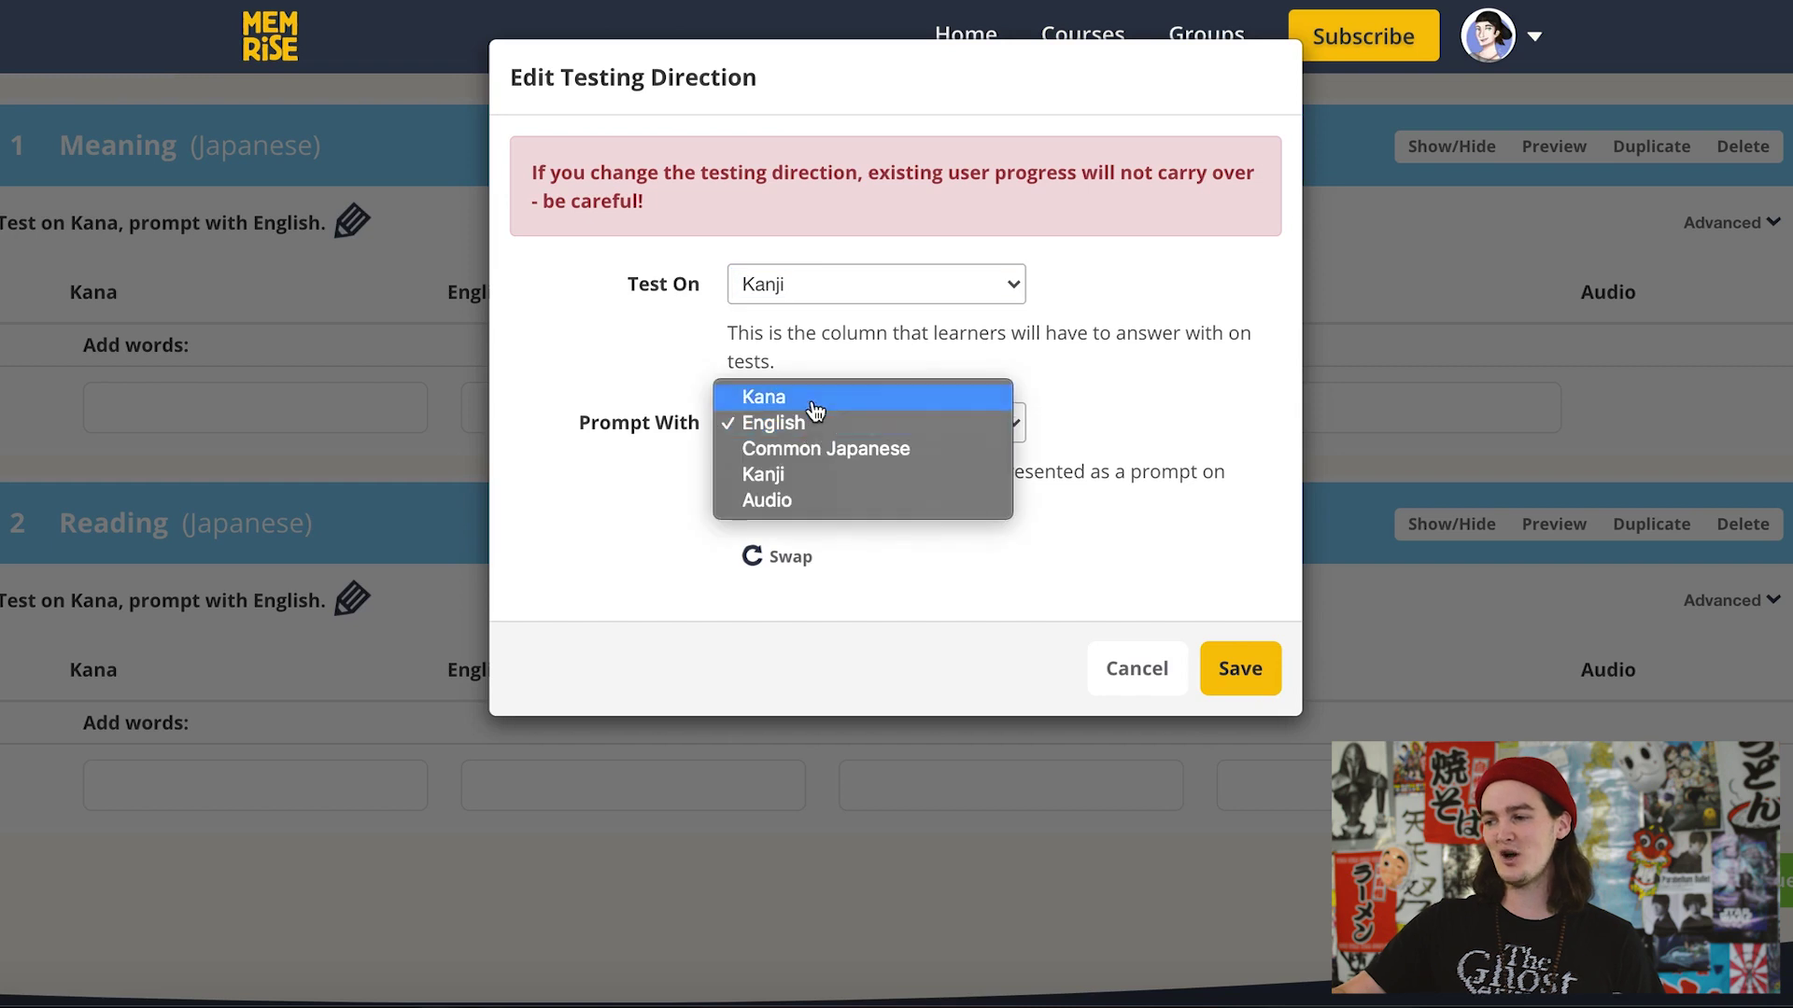
{"action": "left_click", "coordinate": [812, 403]}
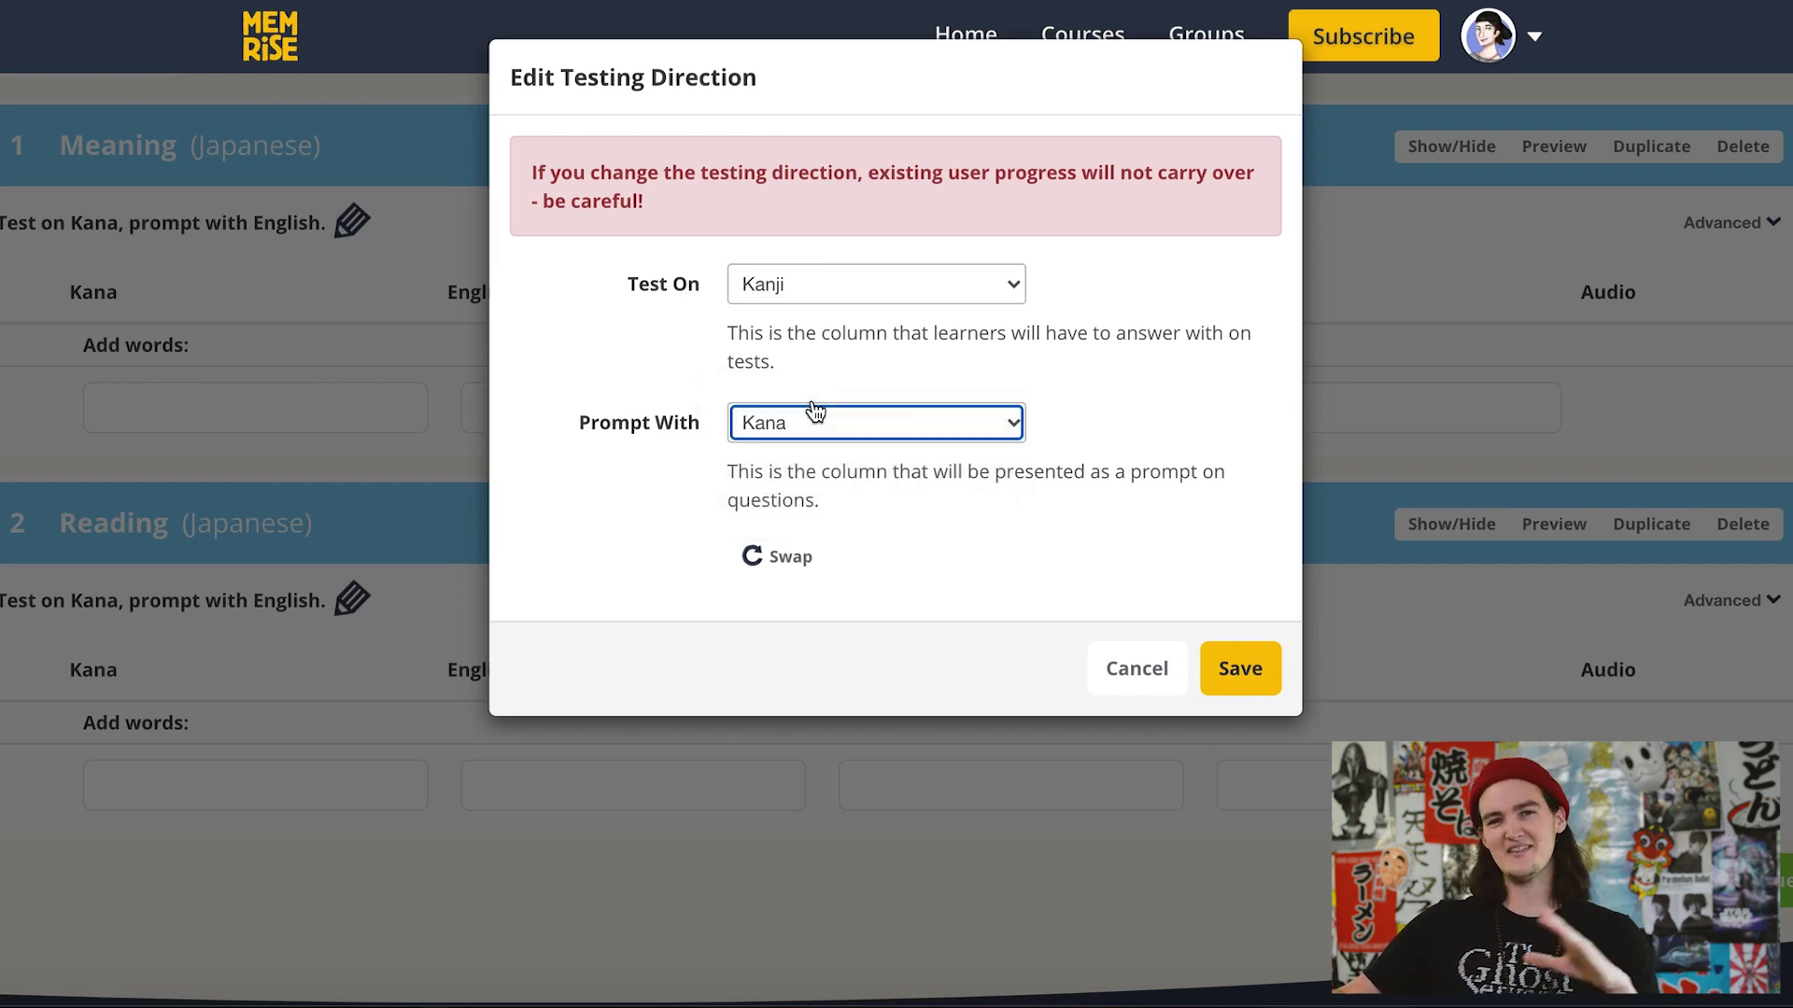
- Set the Meaning level's testing direction back to test on Kana and prompt with English
{"action": "left_click", "coordinate": [814, 411]}
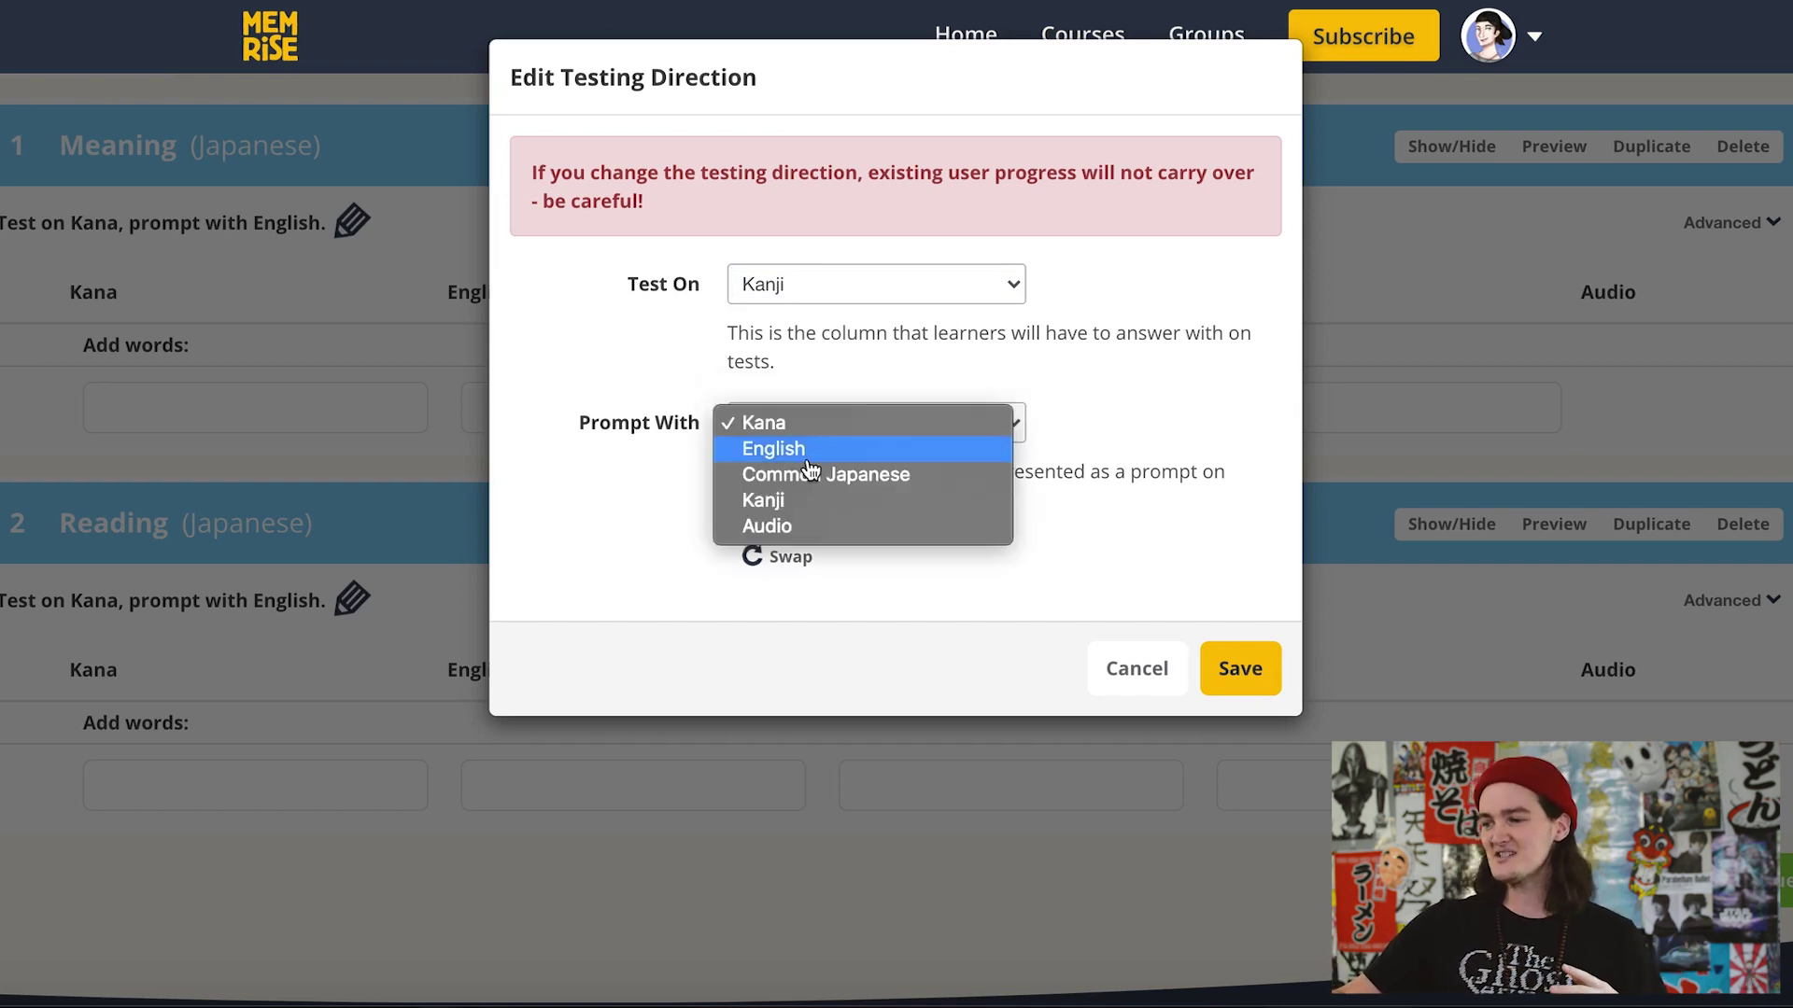
{"action": "left_click", "coordinate": [817, 449]}
{"action": "left_click", "coordinate": [840, 299]}
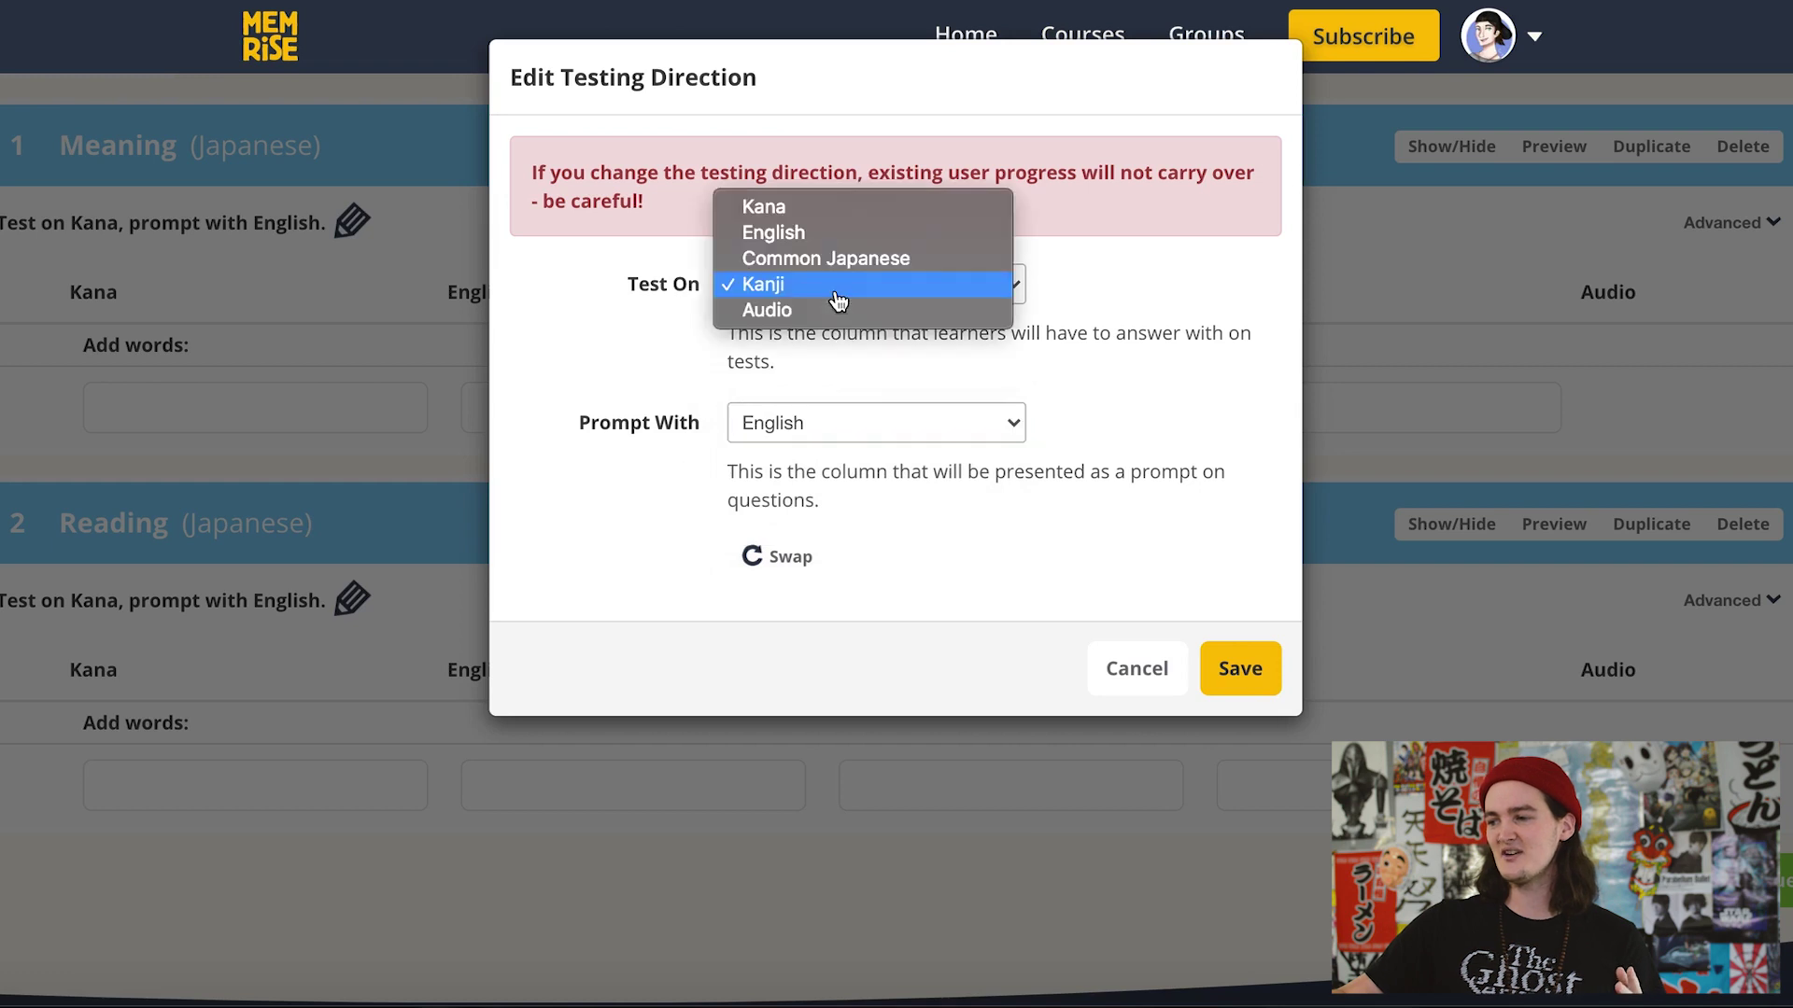
{"action": "left_click", "coordinate": [826, 213]}
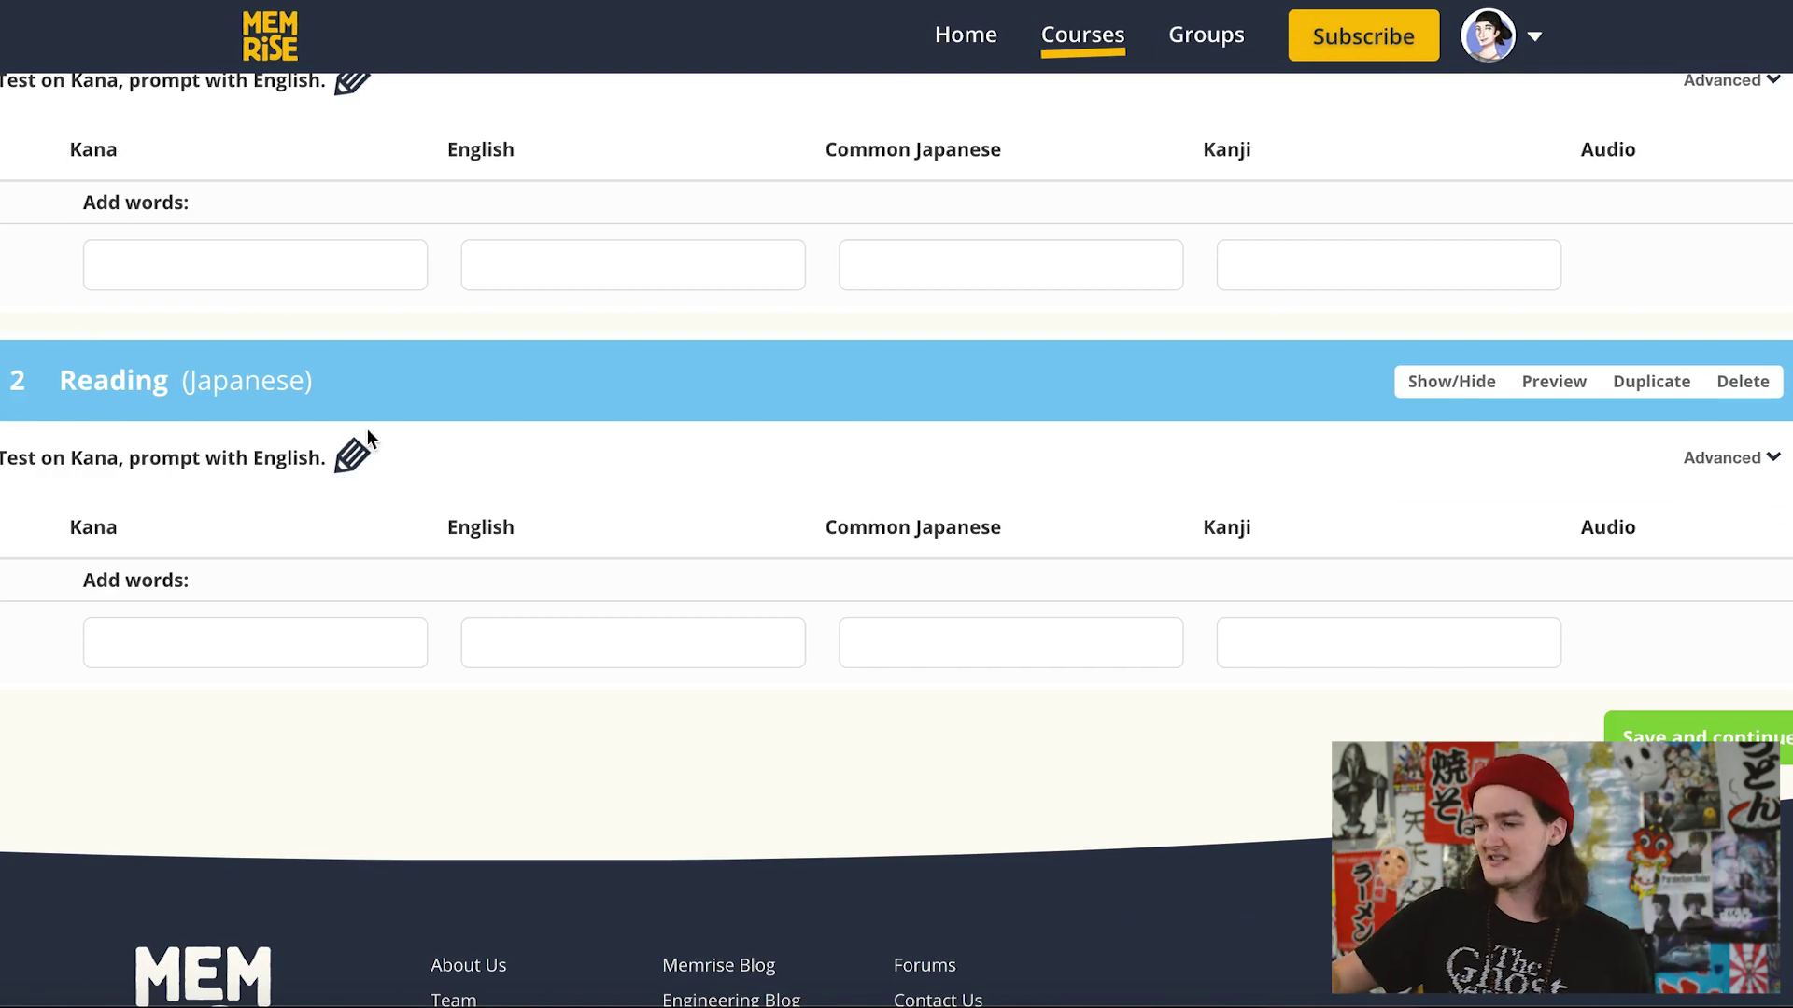
- Set the Reading level's testing direction to test on Kanji and prompt with Kana, and save it
{"action": "left_click", "coordinate": [356, 455]}
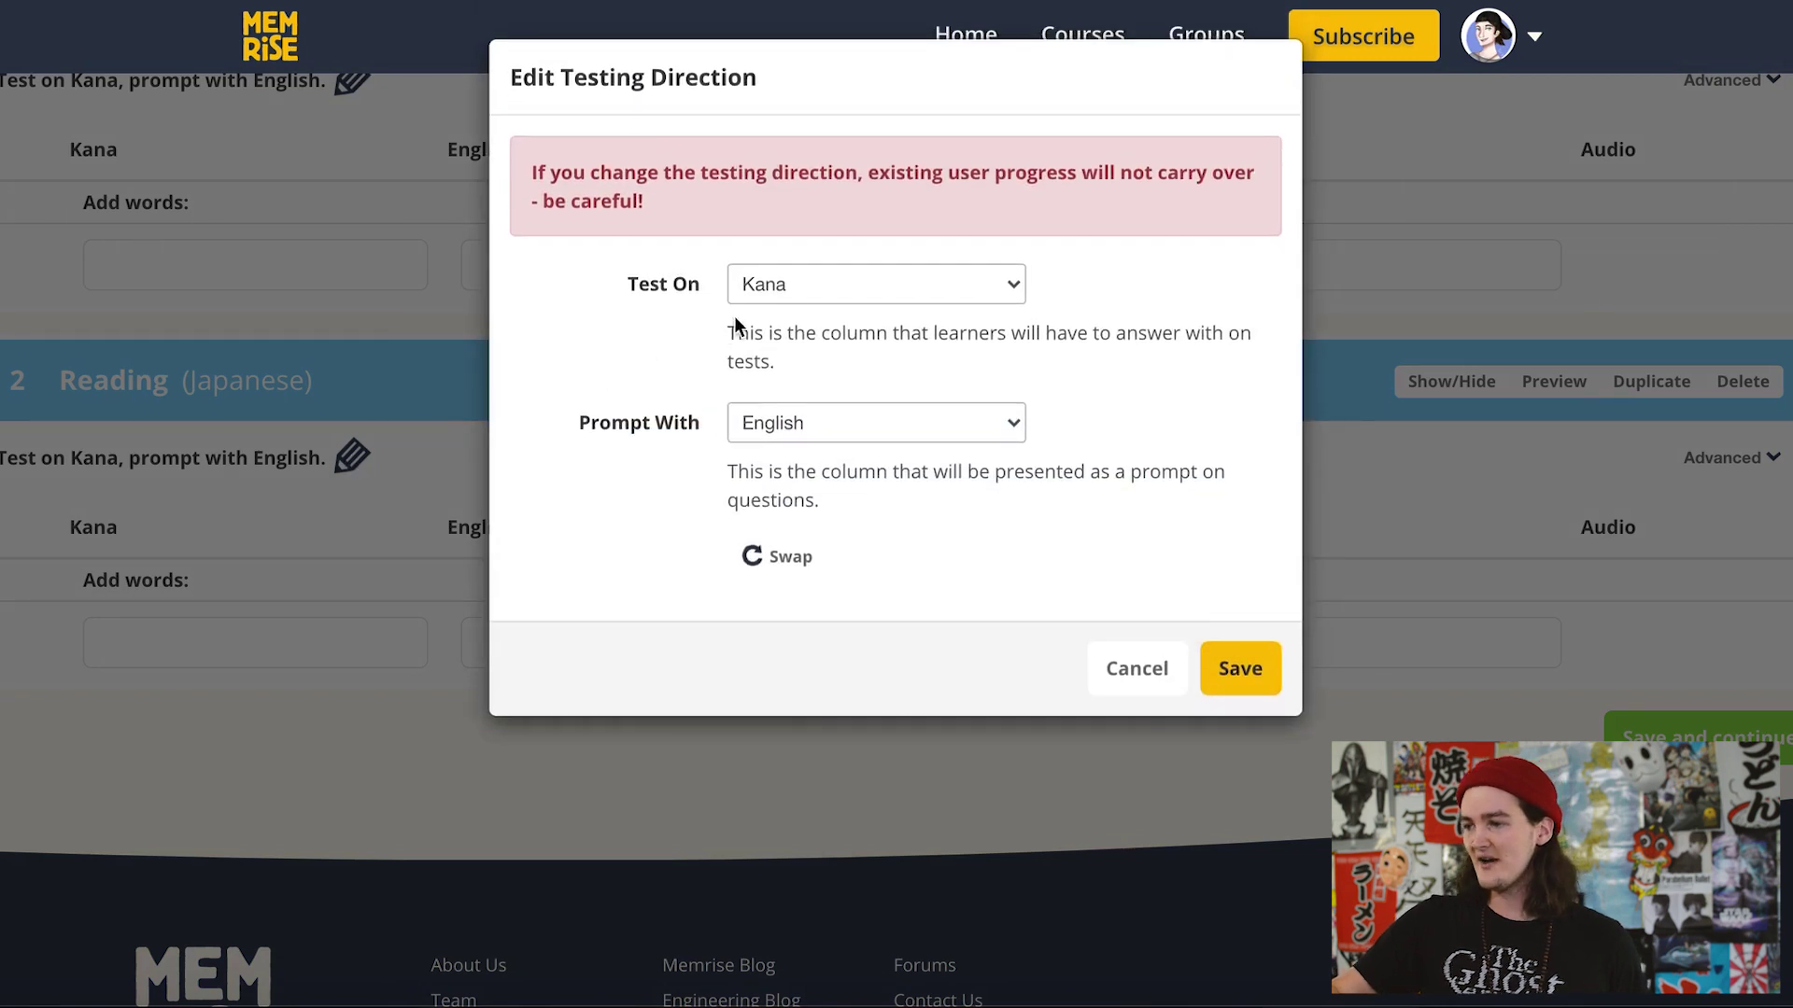
{"action": "left_click", "coordinate": [871, 298]}
{"action": "left_click", "coordinate": [840, 361]}
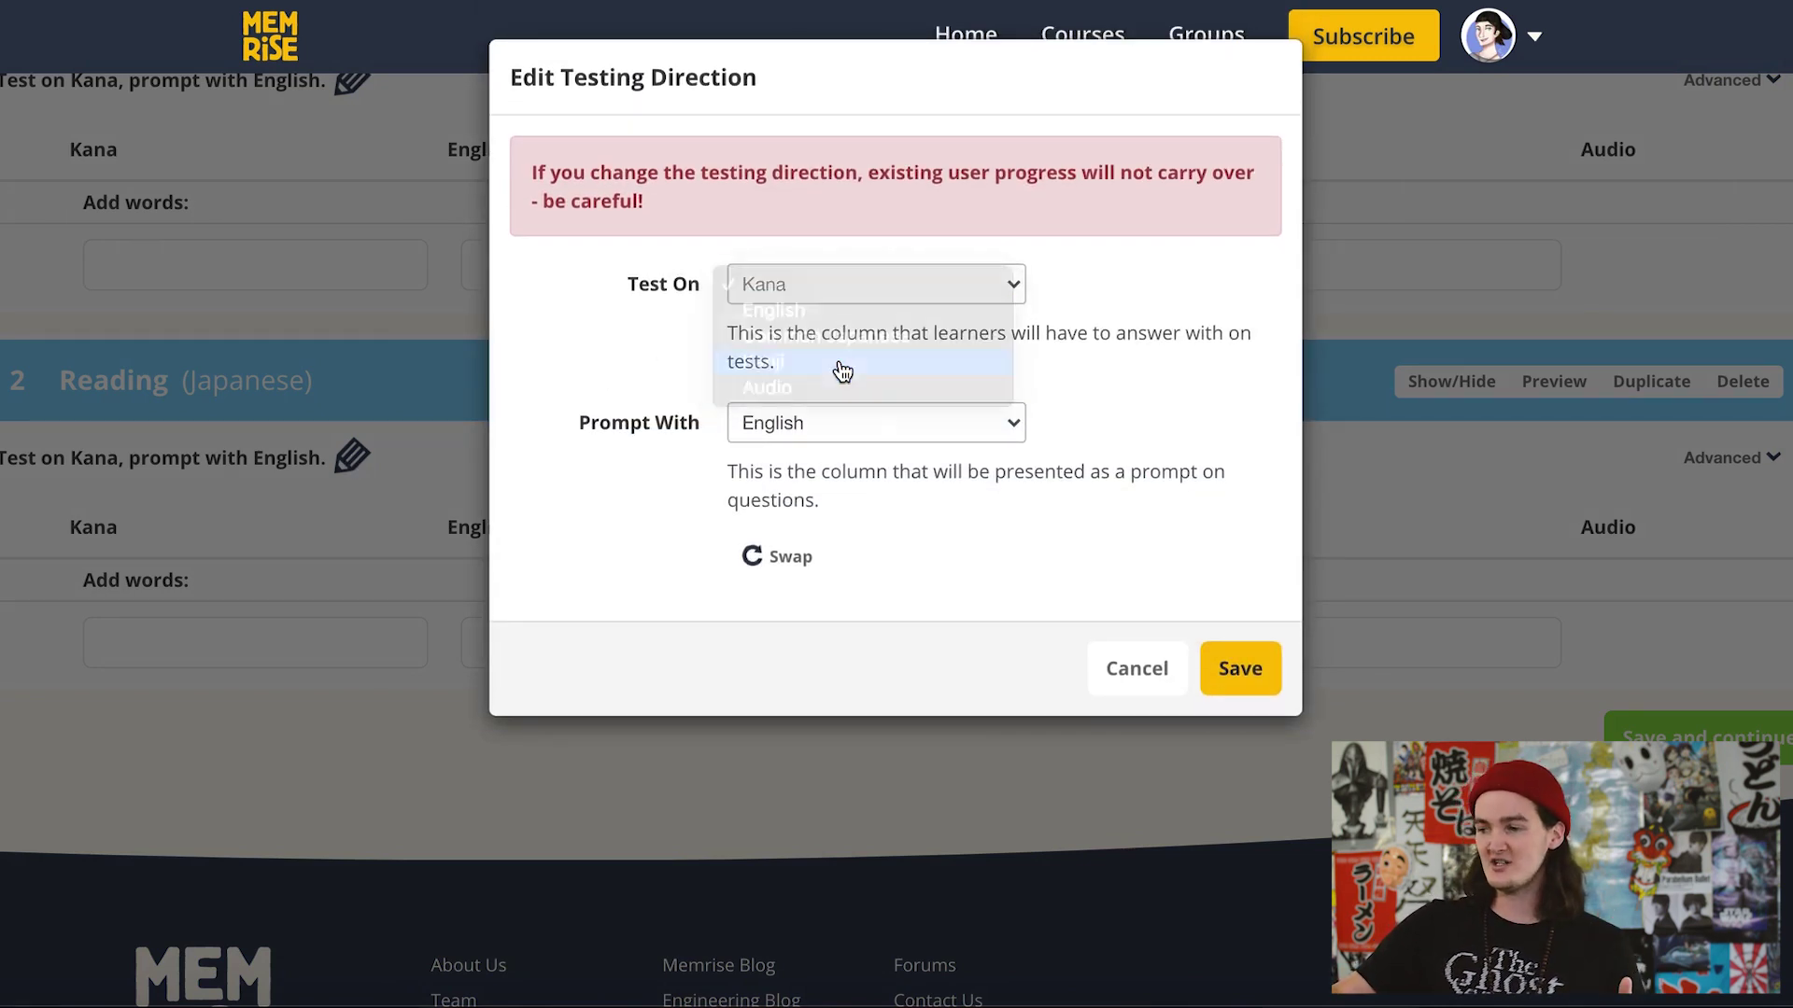
{"action": "left_click", "coordinate": [825, 422]}
{"action": "left_click", "coordinate": [805, 394]}
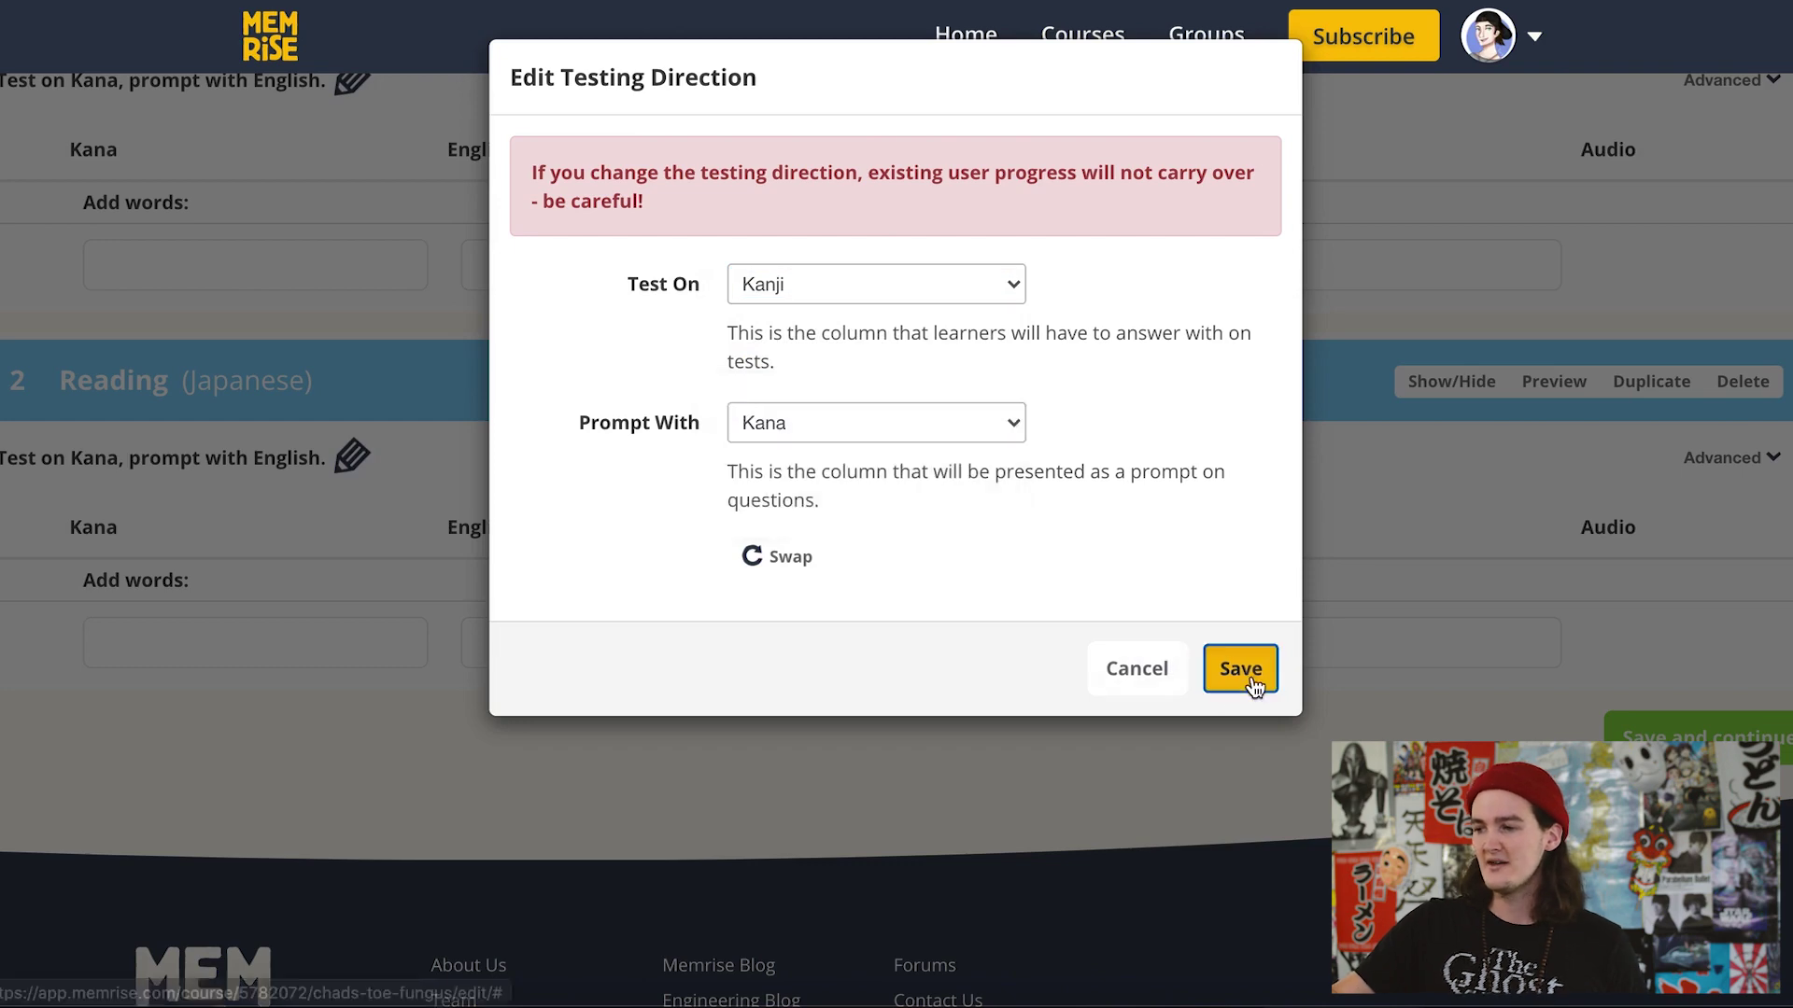
{"action": "left_click", "coordinate": [1242, 670]}
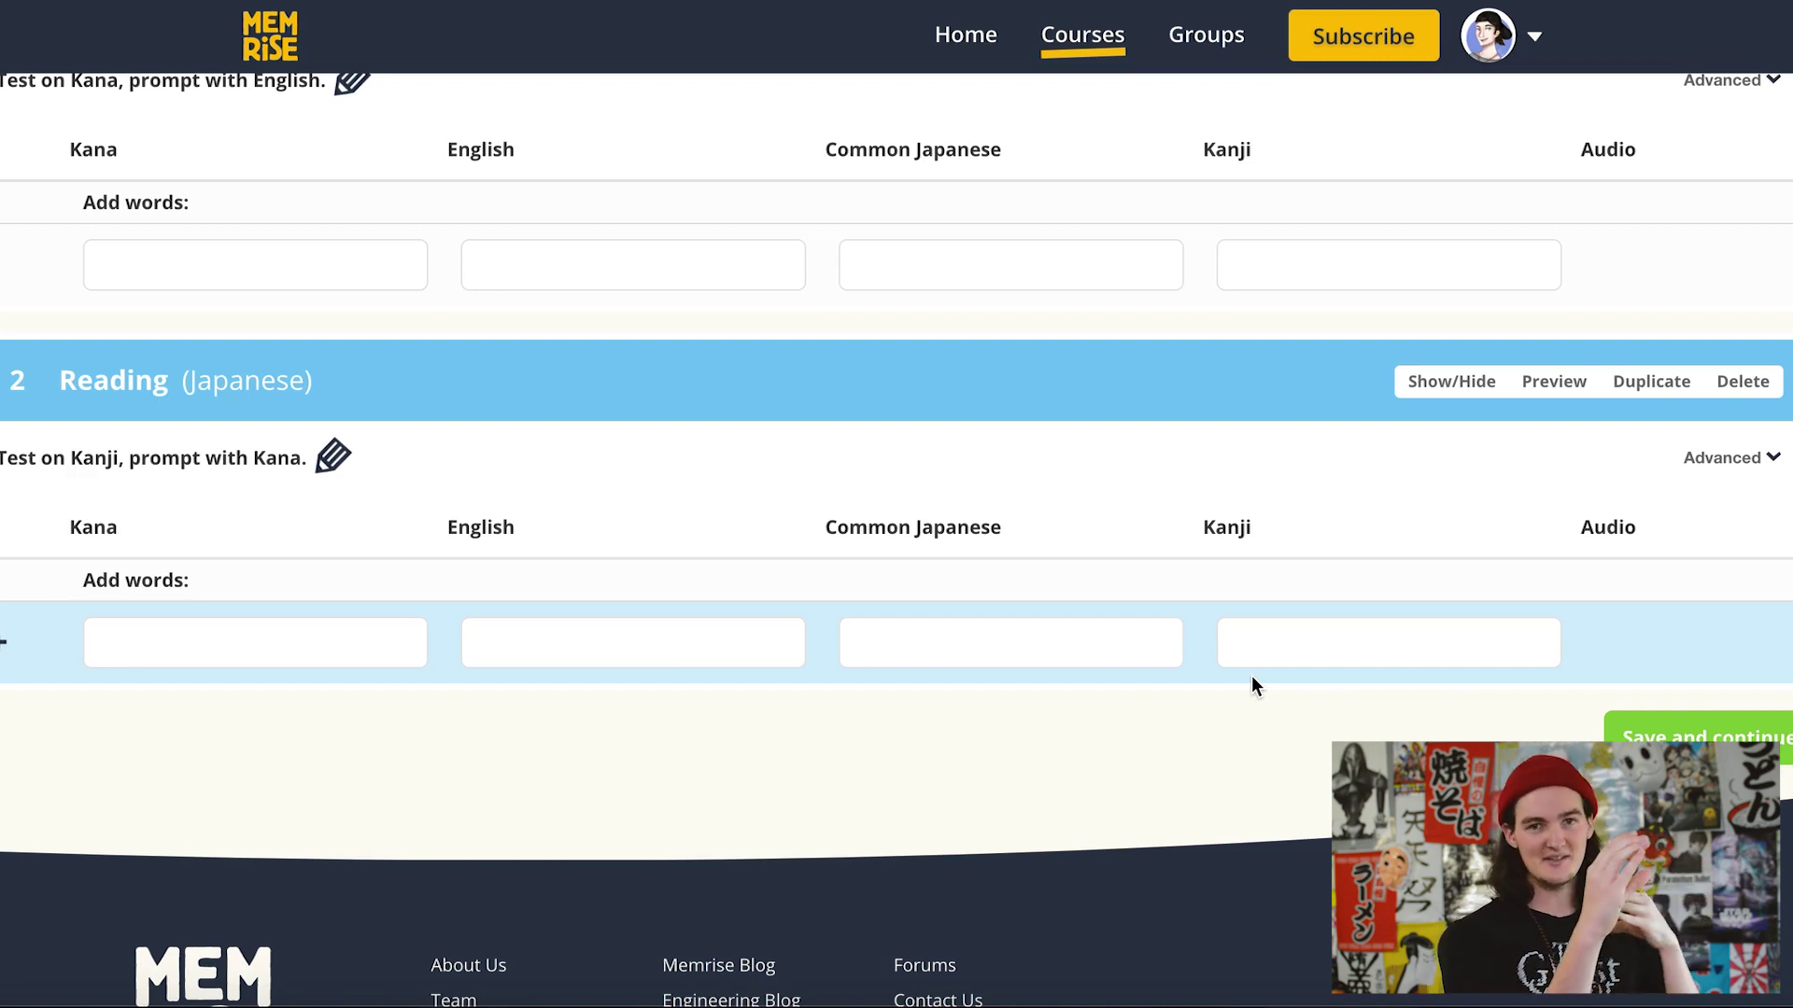
- Enter 申請 as the Kanji of a new word in the Meaning level
{"action": "scroll", "coordinate": [654, 467], "scroll_direction": "up", "scroll_amount": 1}
{"action": "left_click", "coordinate": [344, 327]}
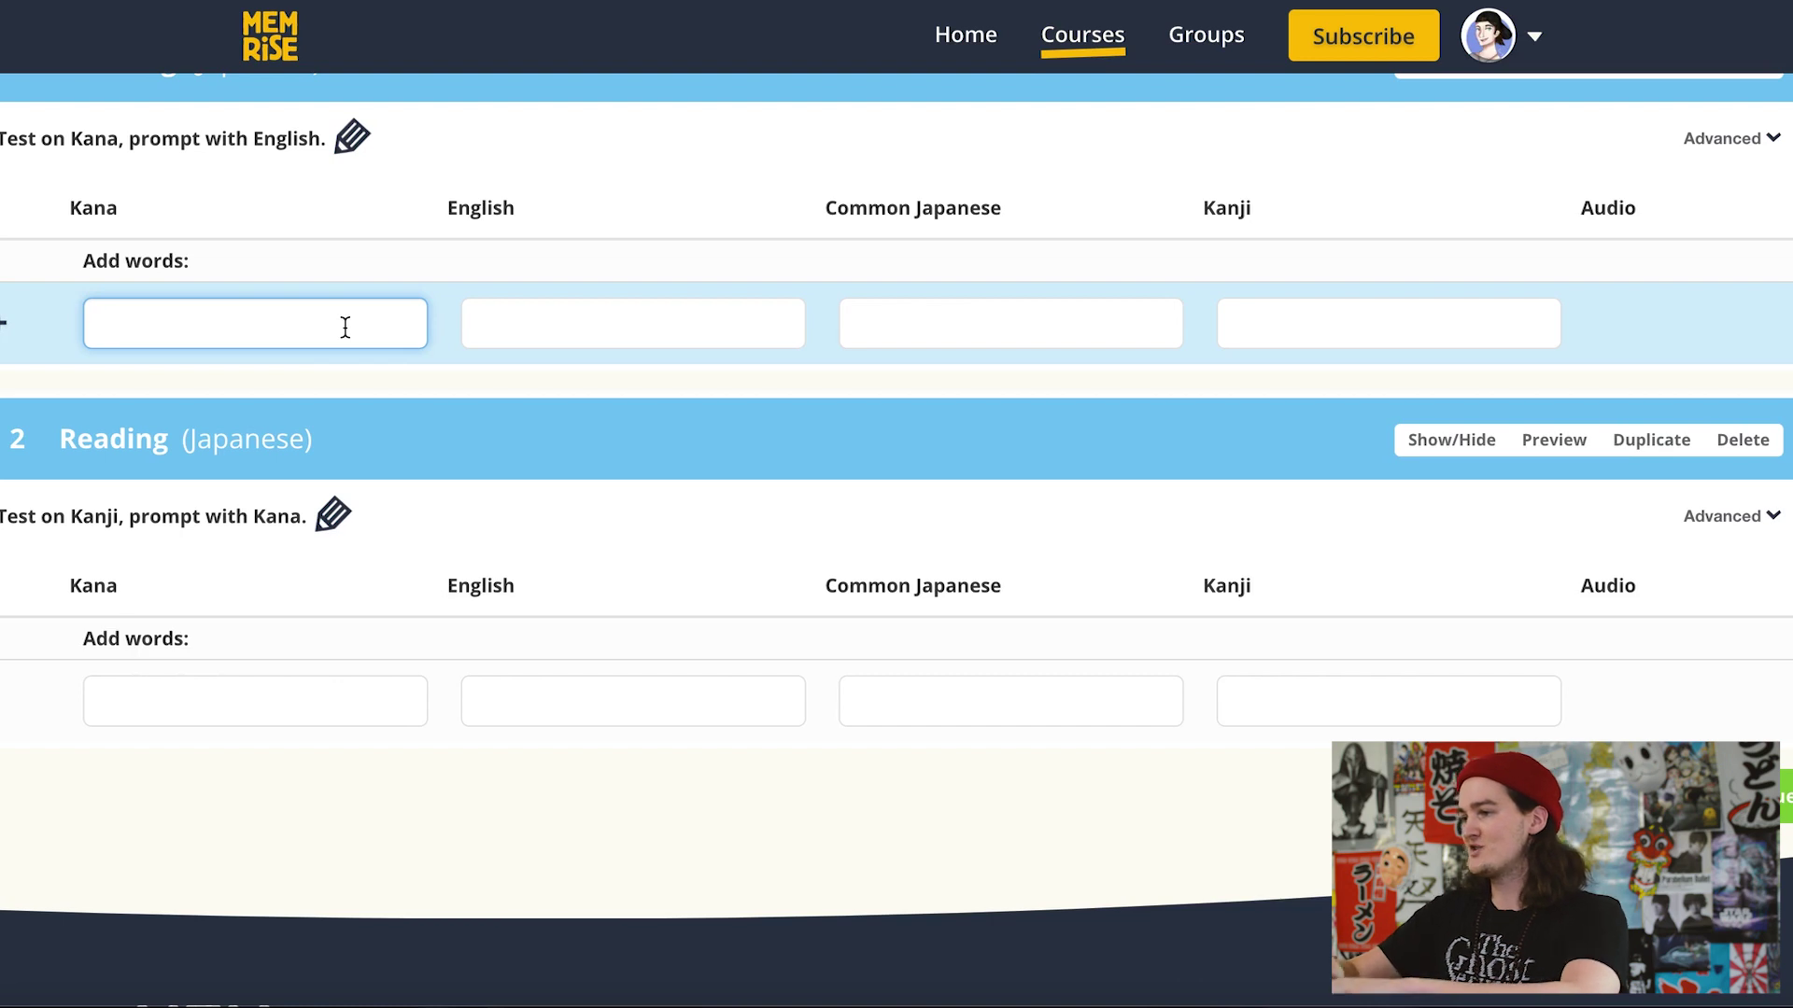
{"action": "key", "text": "Tab"}
{"action": "key", "text": "Tab"}
{"action": "key", "text": "Tab"}
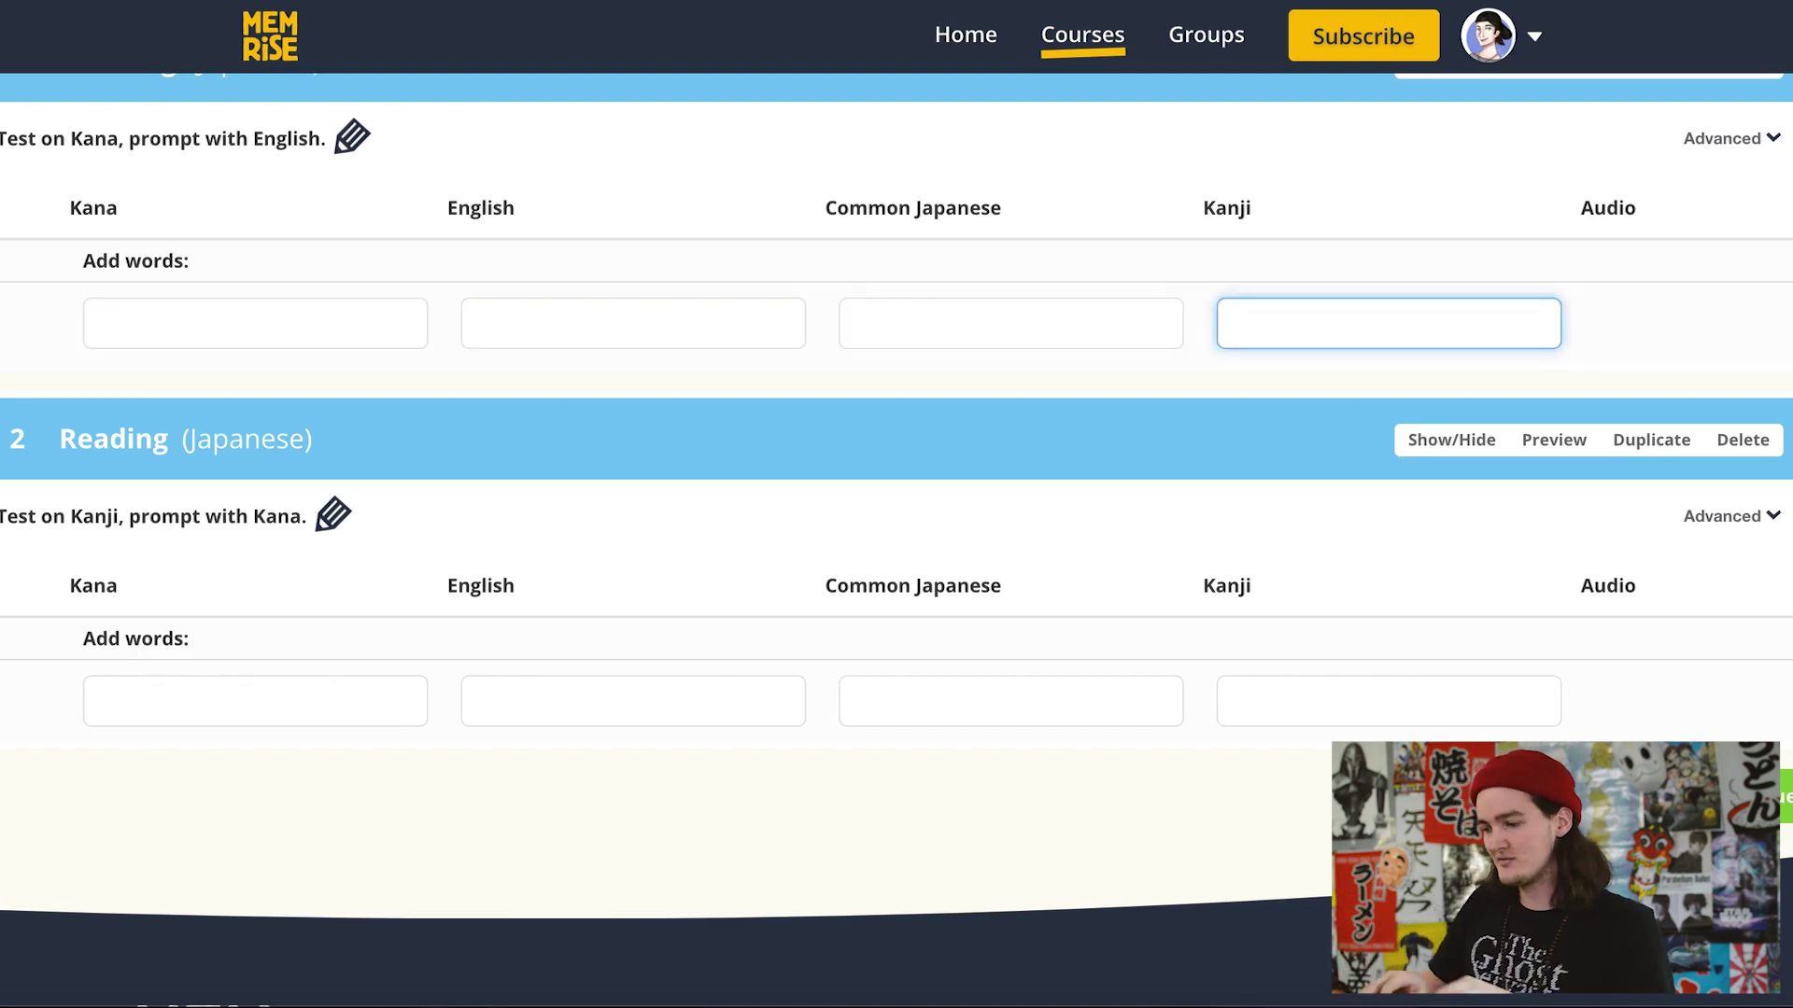
{"action": "type", "text": "shinsei"}
{"action": "key", "text": "space"}
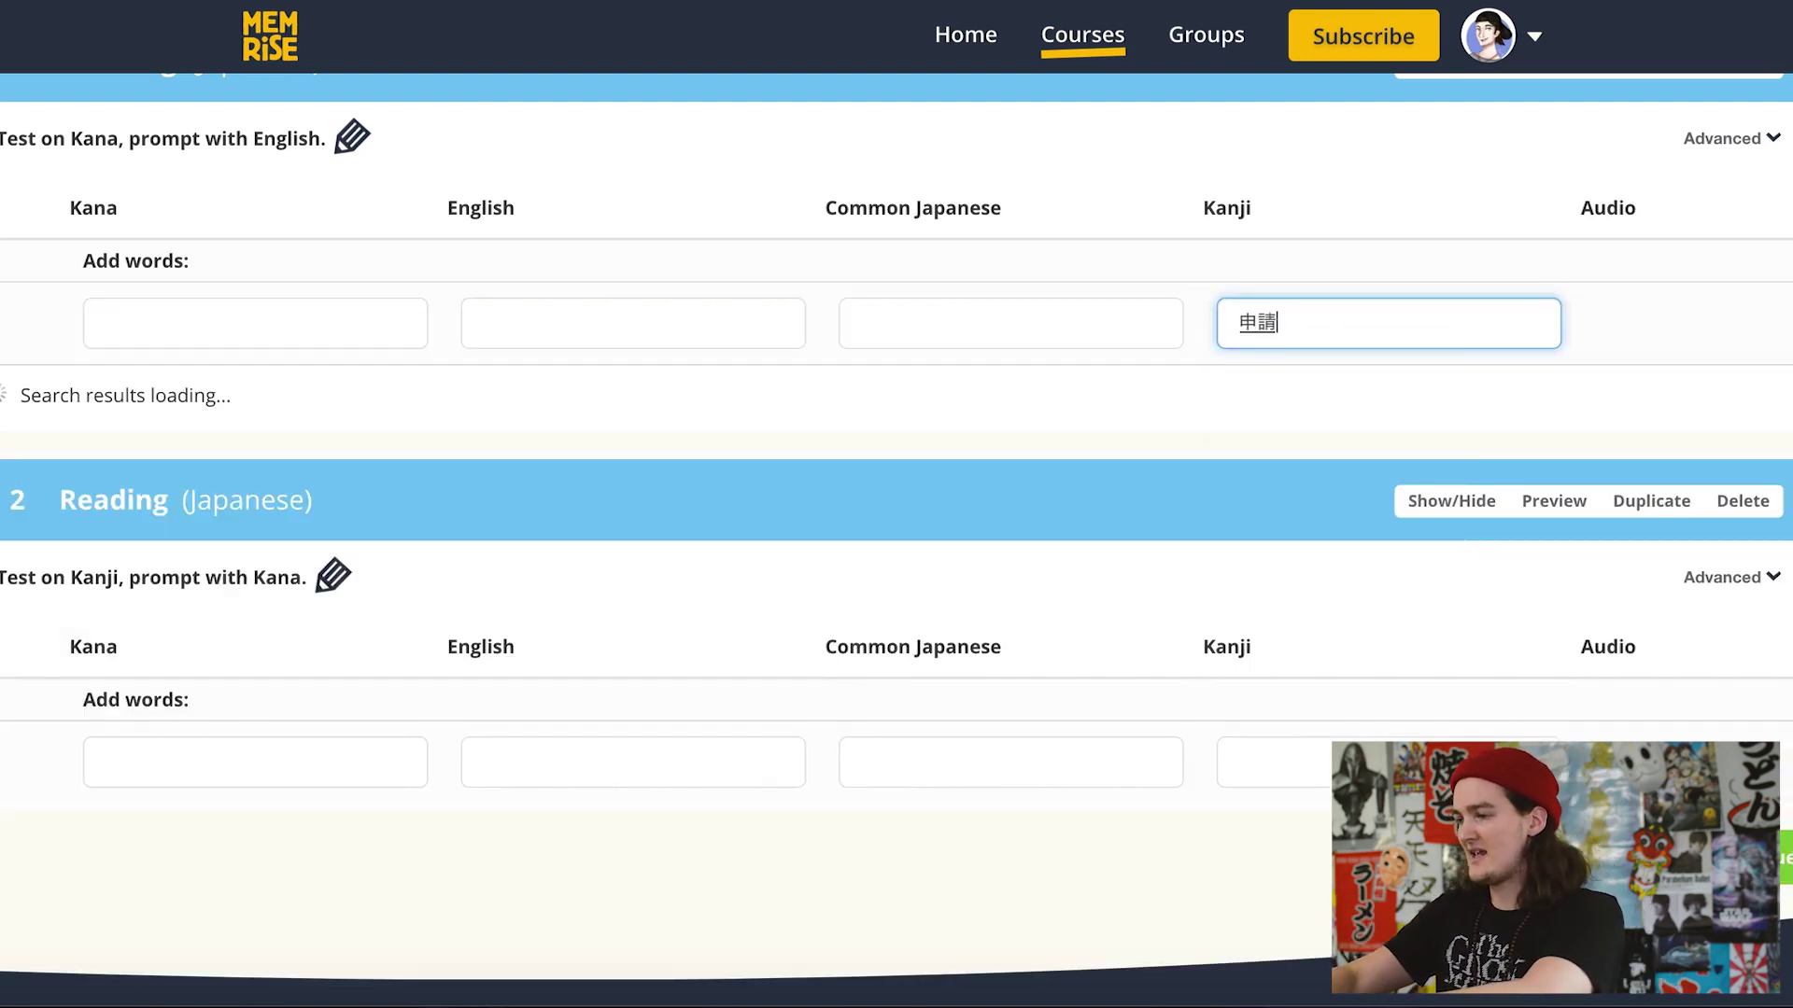
{"action": "key", "text": "space"}
{"action": "key", "text": "Return"}
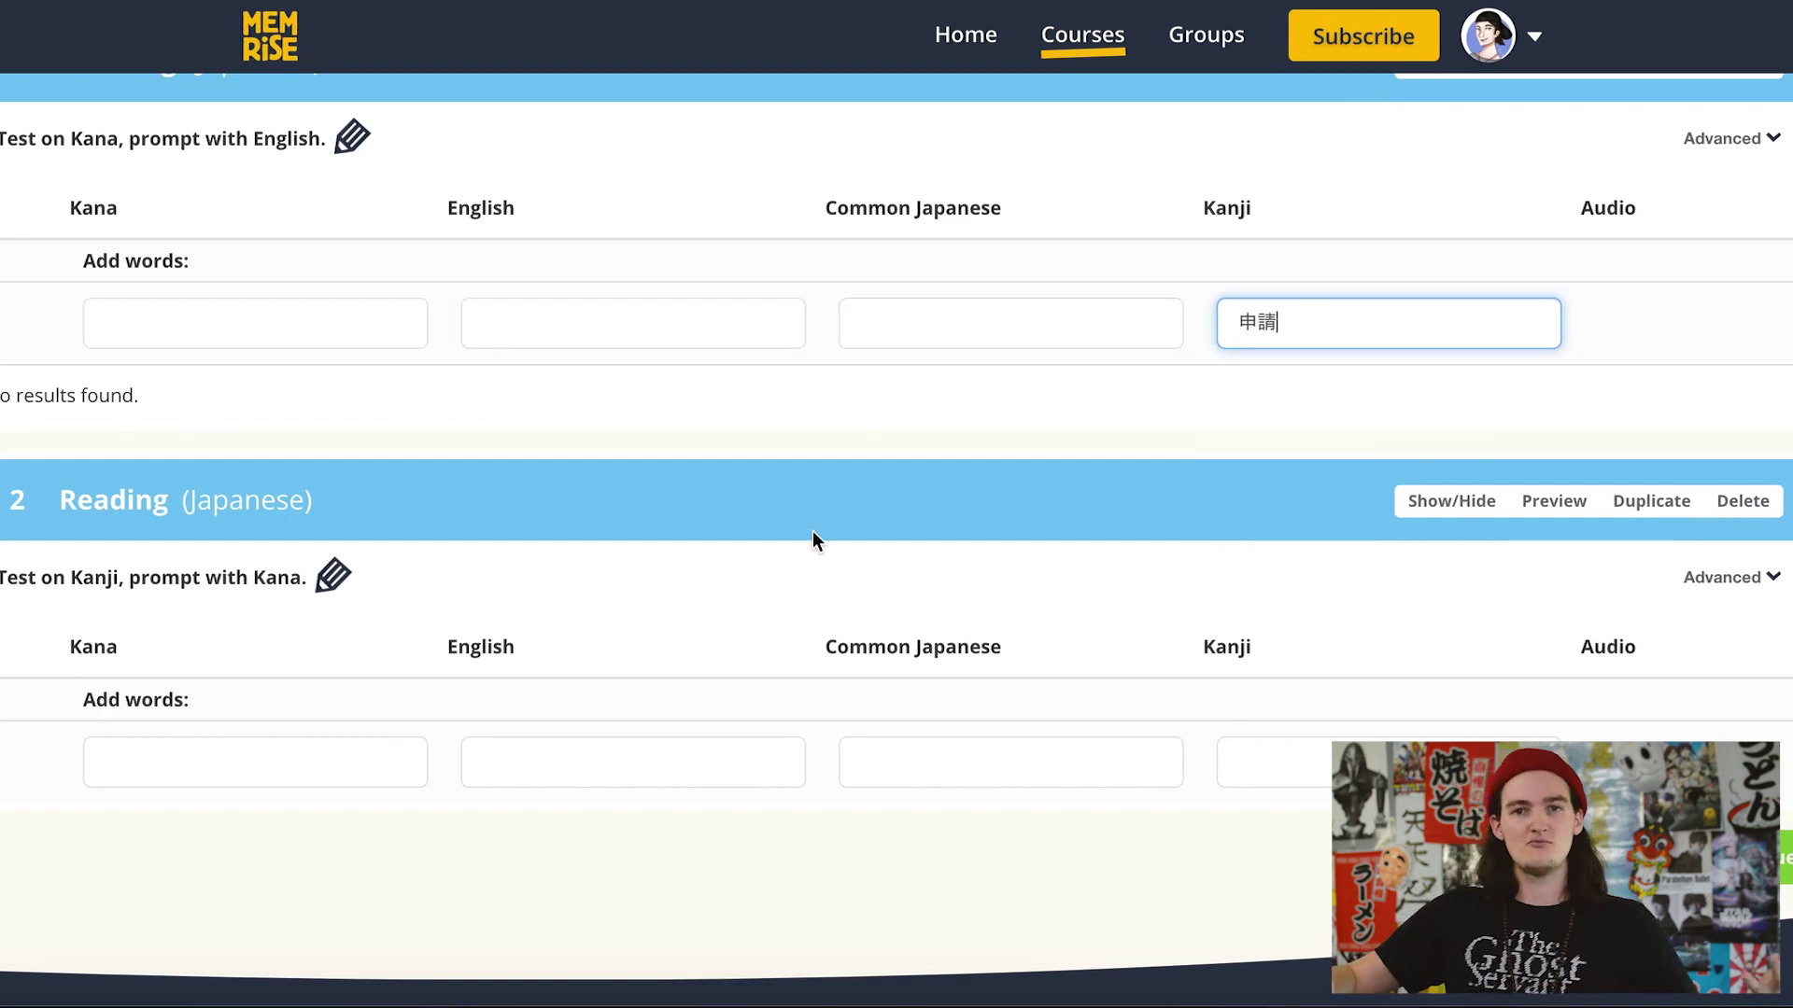
- Enter しんせい in hiragana as the Kana of the new Meaning-level word
{"action": "left_click", "coordinate": [213, 317]}
{"action": "type", "text": "shinsei"}
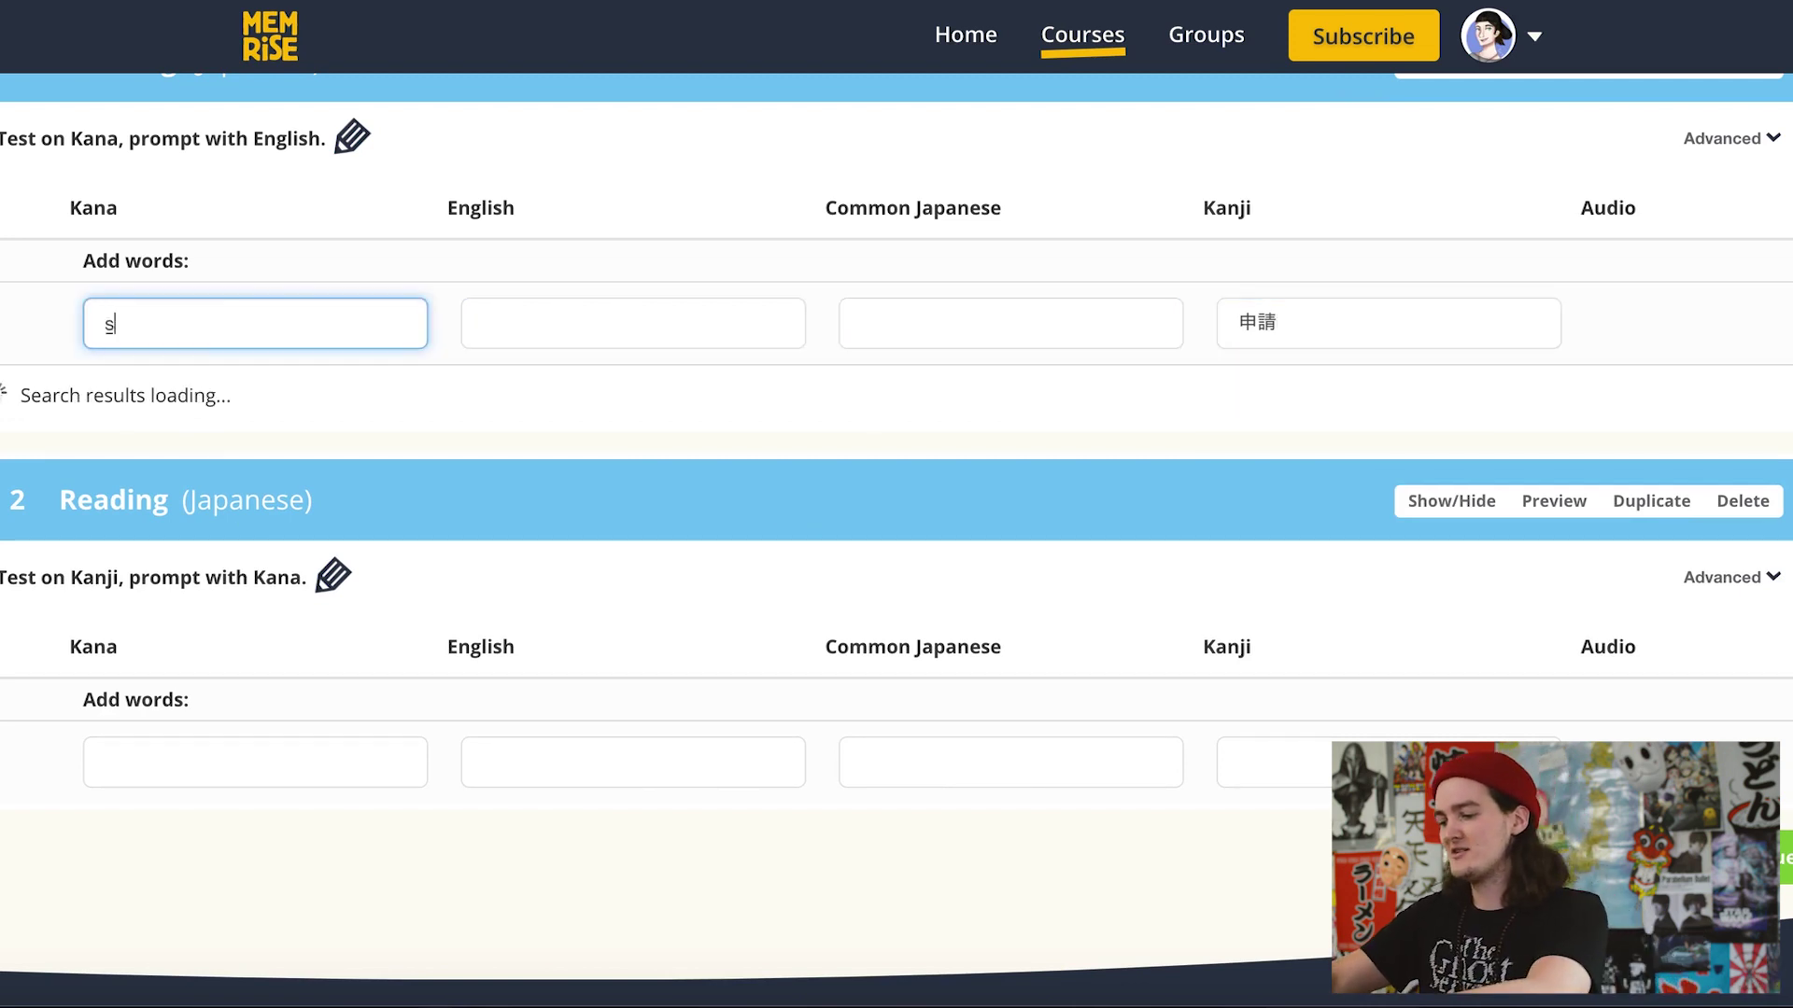
{"action": "key", "text": "space"}
{"action": "key", "text": "Return"}
{"action": "key", "text": "BackSpace"}
{"action": "key", "text": "BackSpace"}
{"action": "type", "text": "shinsei"}
{"action": "key", "text": "space"}
{"action": "key", "text": "Up"}
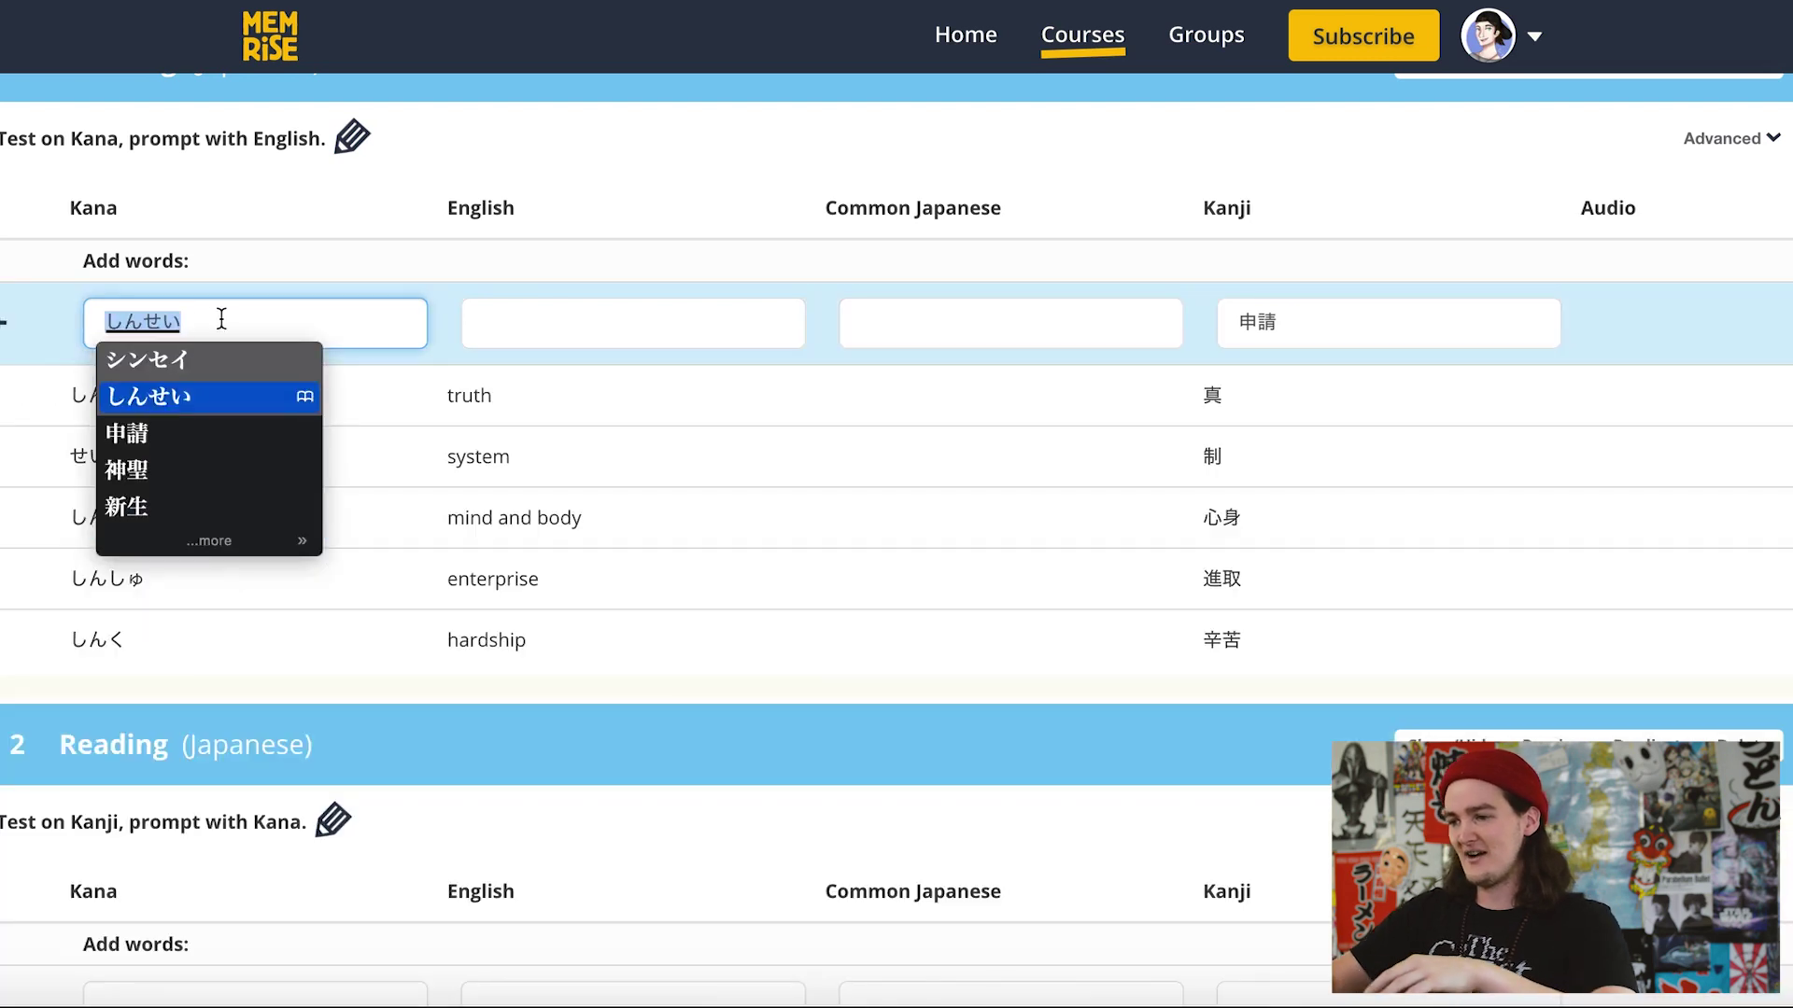
{"action": "key", "text": "Return"}
- Give the new word the English meaning "application" and add it to the Meaning level
{"action": "right_click", "coordinate": [514, 317]}
{"action": "left_click", "coordinate": [478, 331]}
{"action": "type", "text": "application"}
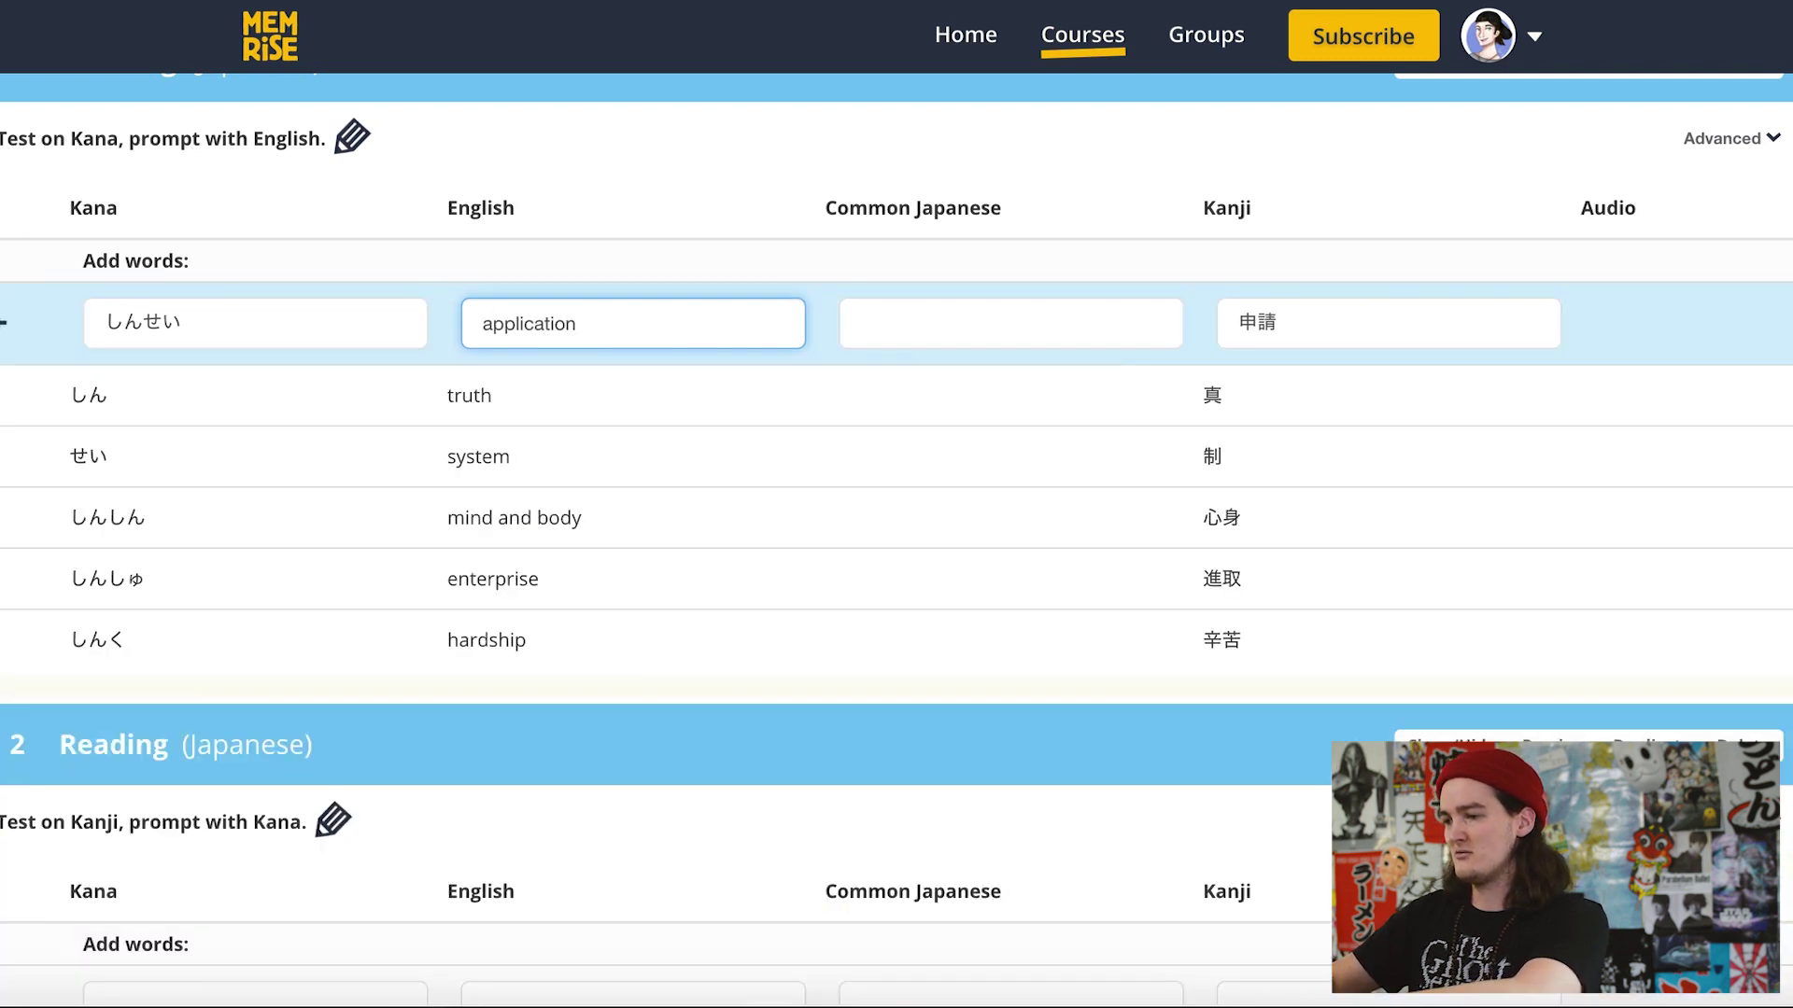
{"action": "left_click", "coordinate": [5, 338]}
- Look up 申請 by its Kanji in the Reading level and add the existing しんせい entry to that level
{"action": "left_click", "coordinate": [1299, 761]}
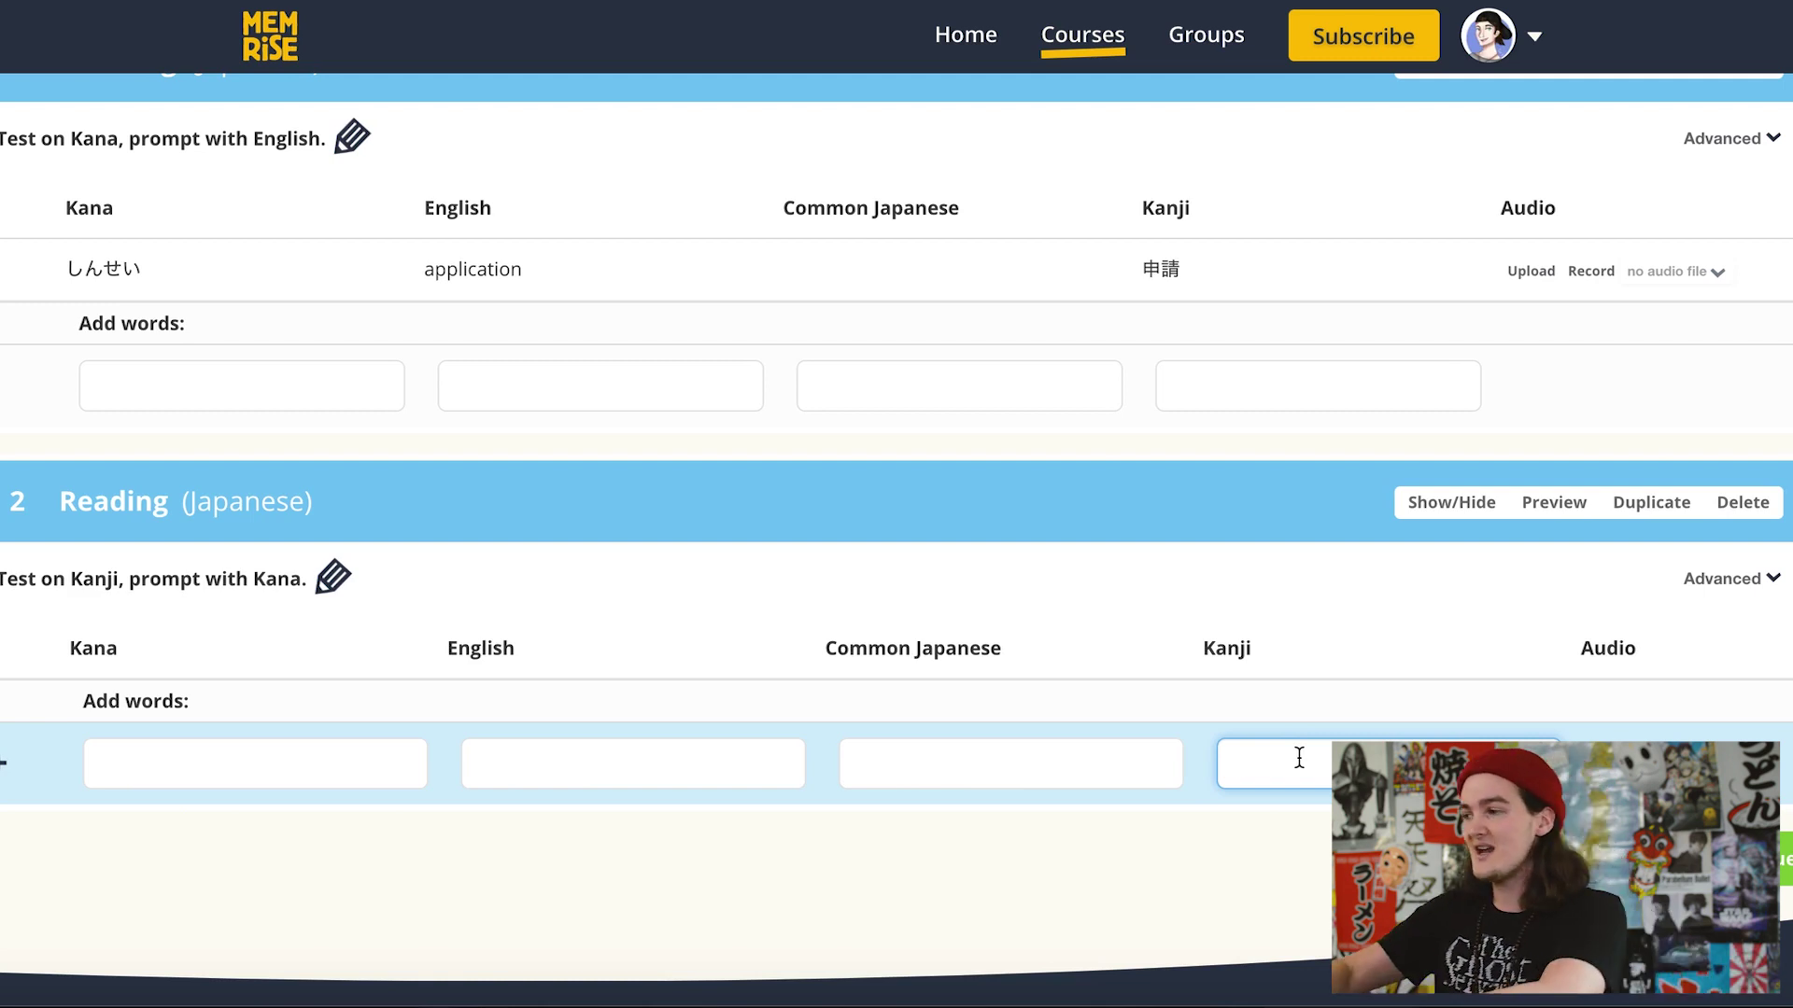
{"action": "type", "text": "しんせい"}
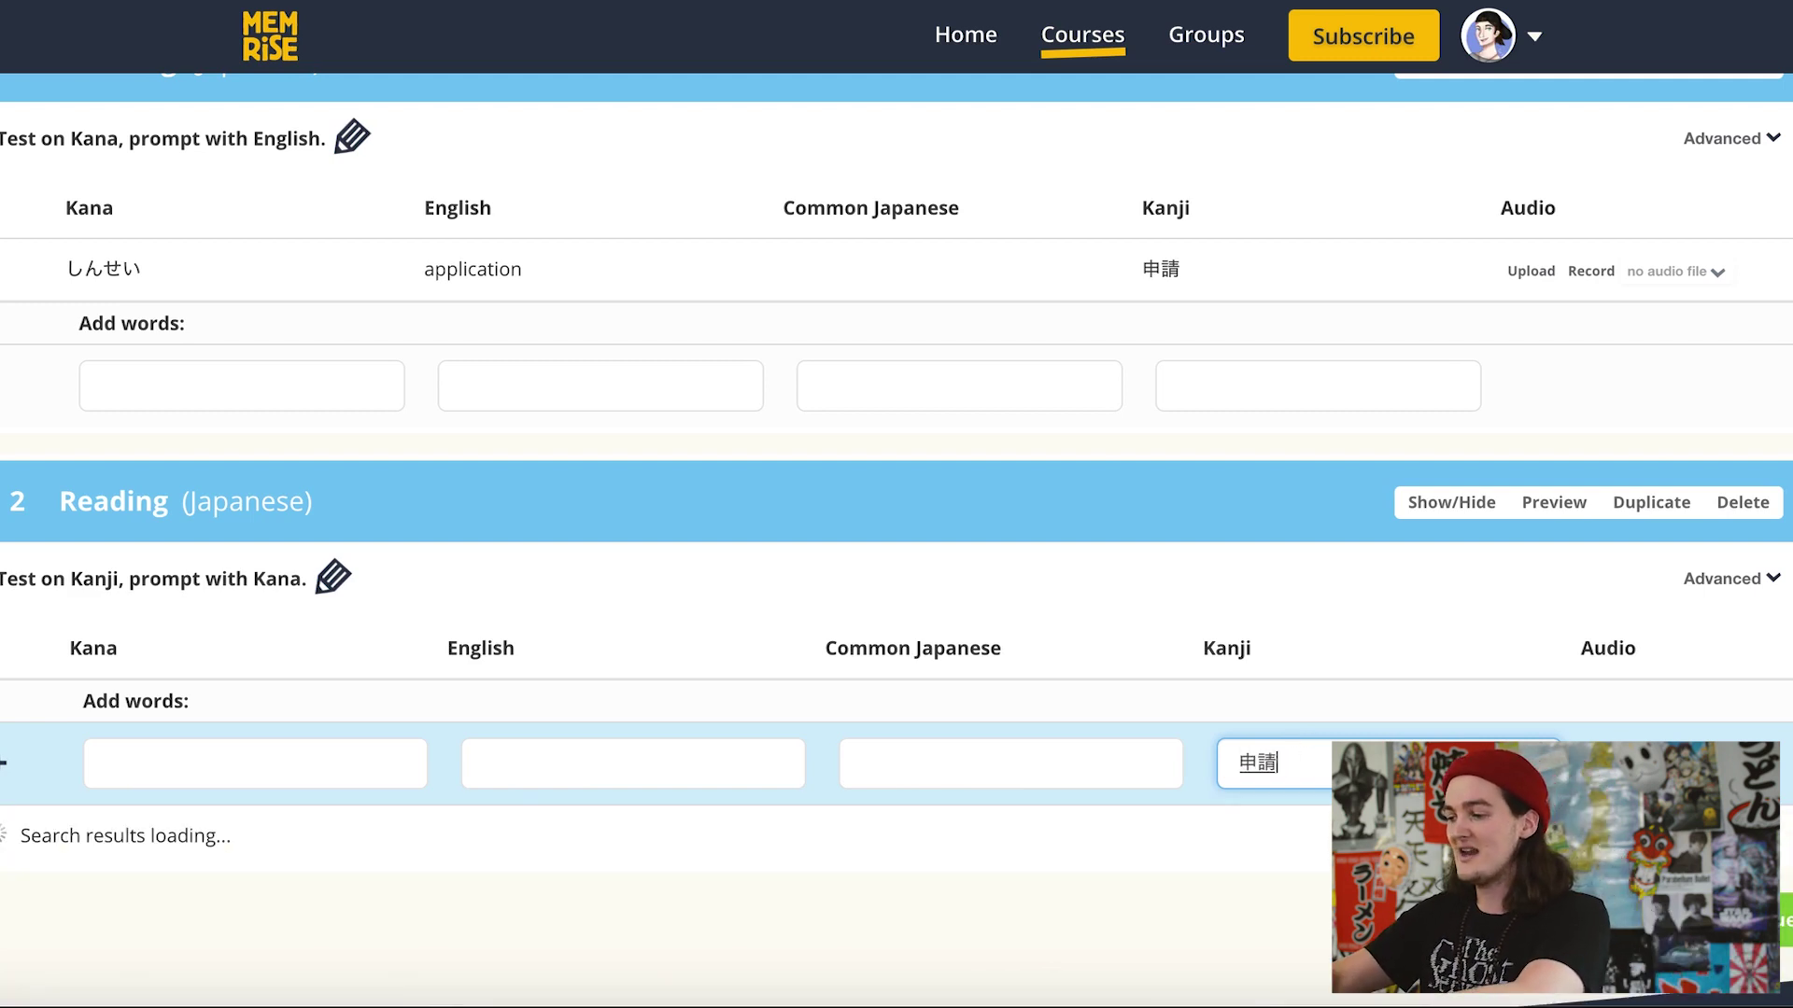
{"action": "key", "text": "space"}
{"action": "key", "text": "space"}
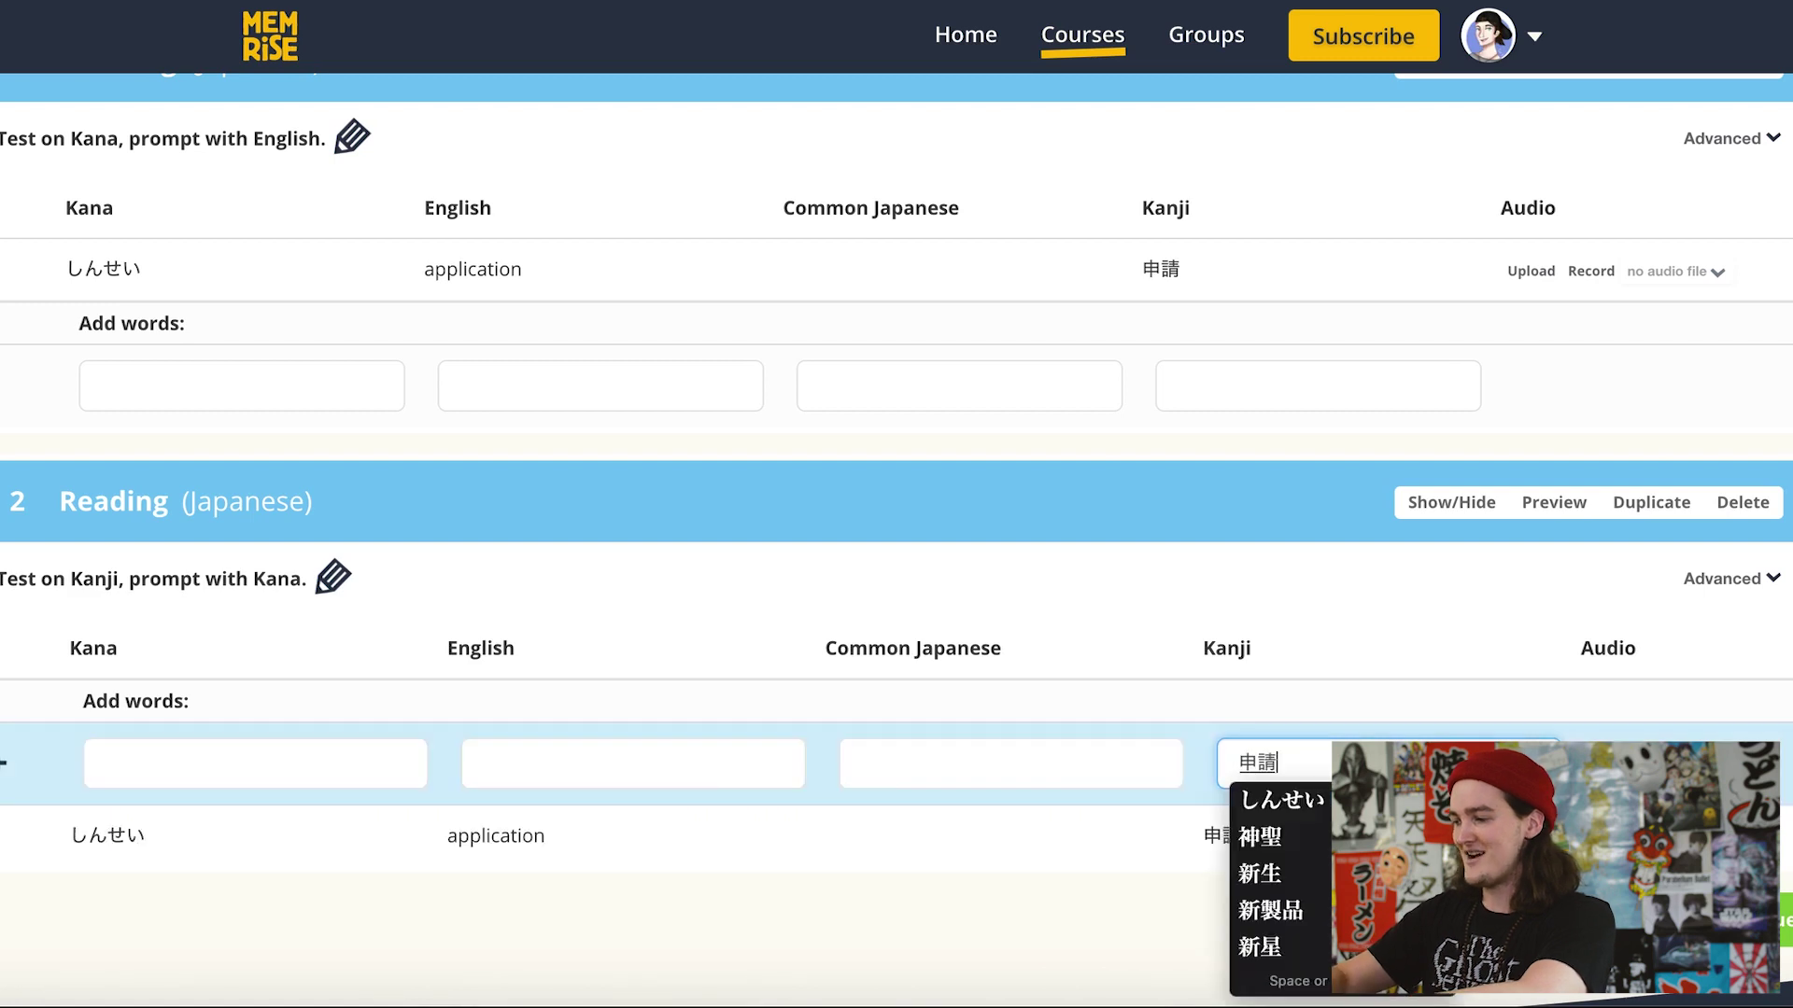
{"action": "scroll", "coordinate": [121, 794], "scroll_direction": "down", "scroll_amount": 2}
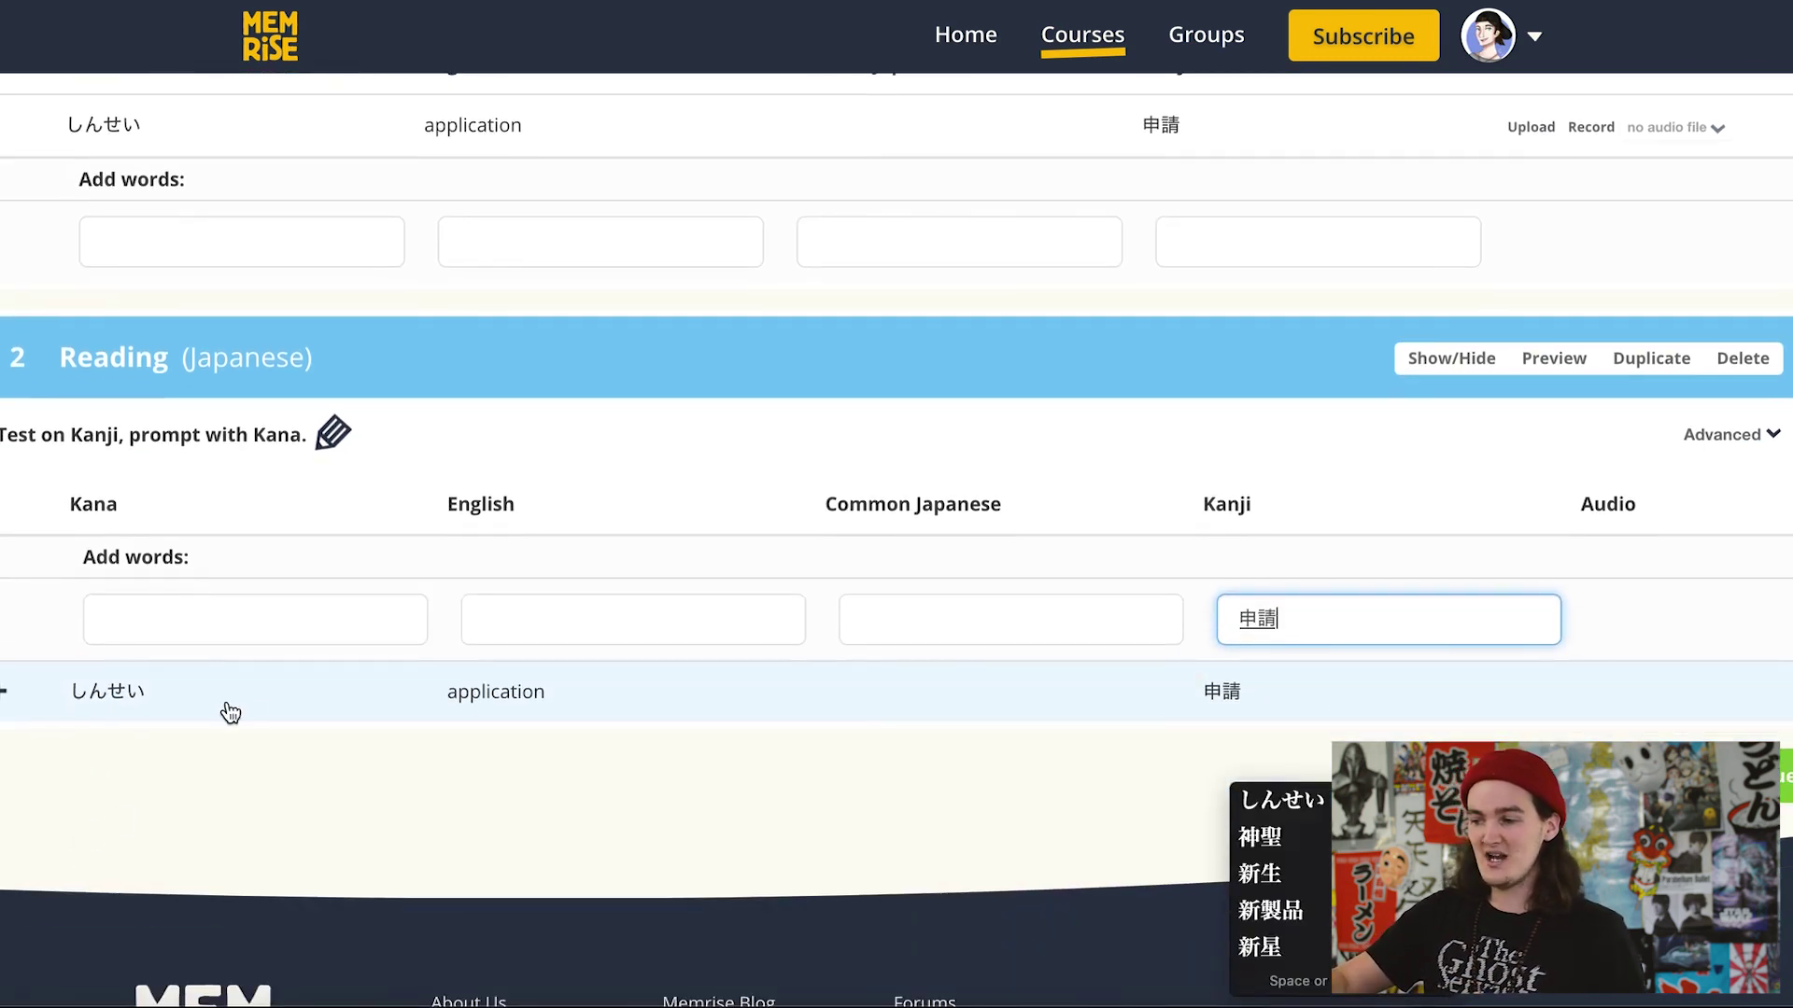
{"action": "key", "text": "Return"}
{"action": "left_click", "coordinate": [1, 691]}
- Save the course and start learning the words of the Meaning level
{"action": "scroll", "coordinate": [1049, 420], "scroll_direction": "up", "scroll_amount": 3}
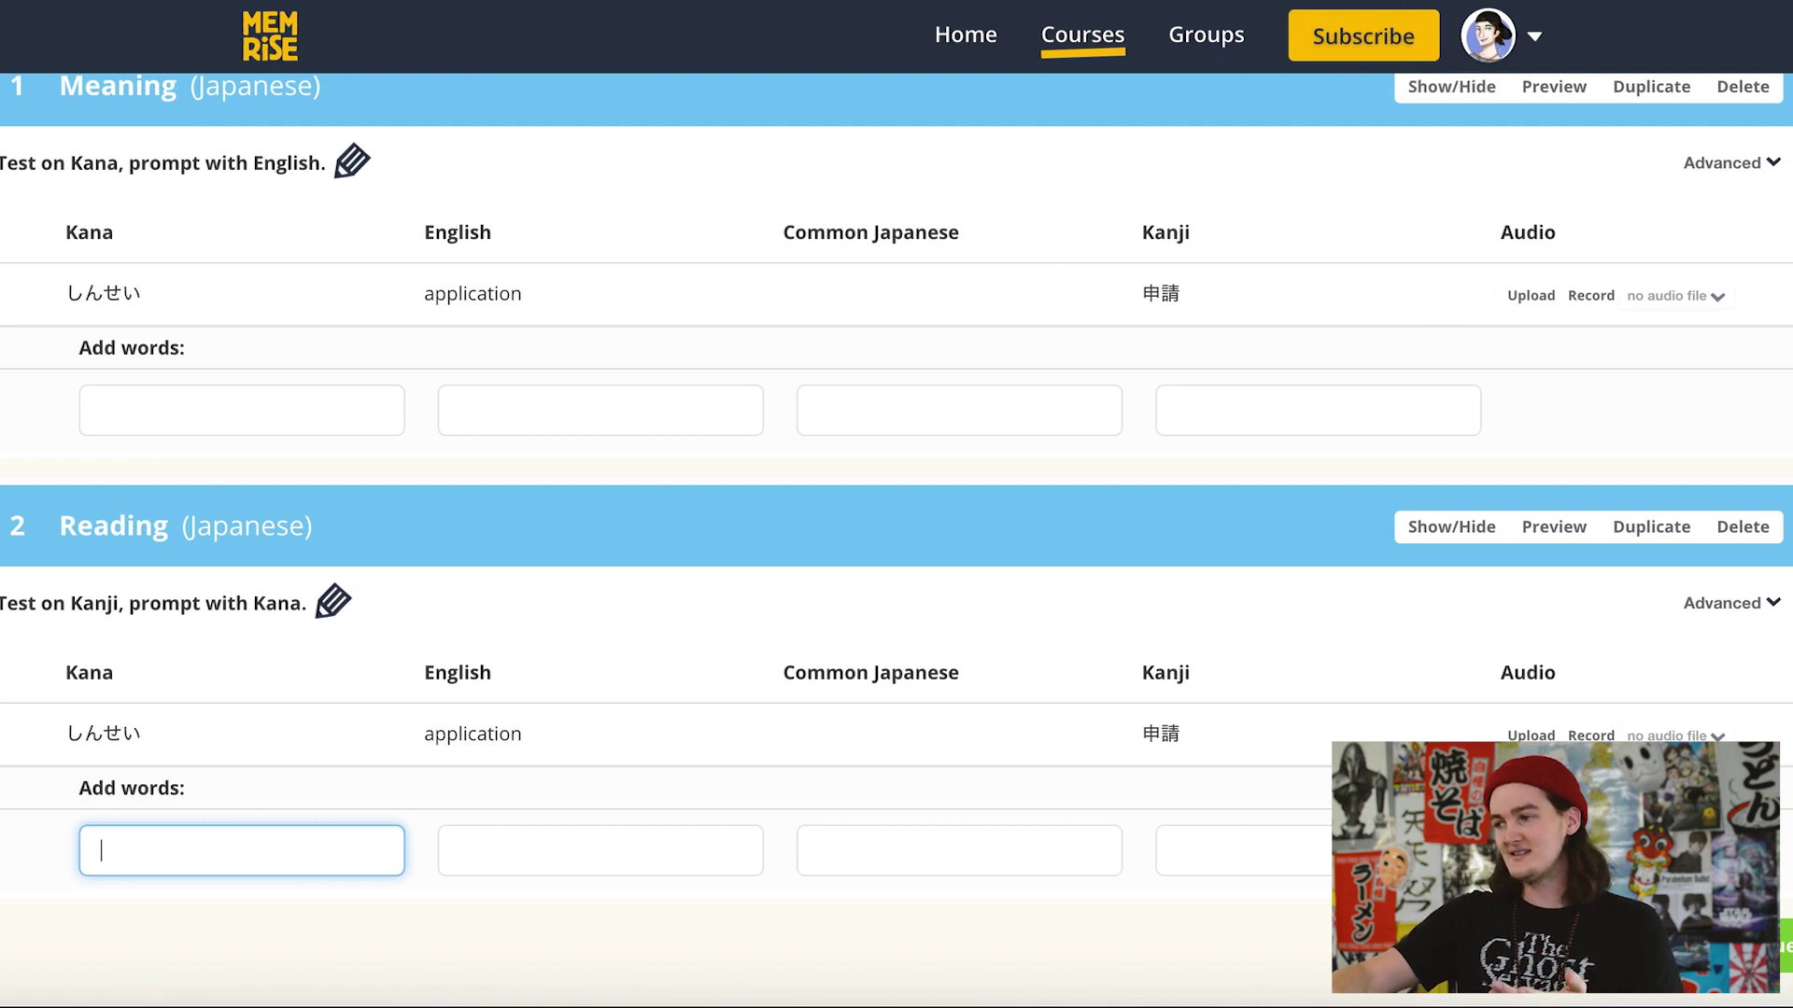
{"action": "mouse_move", "coordinate": [1149, 297]}
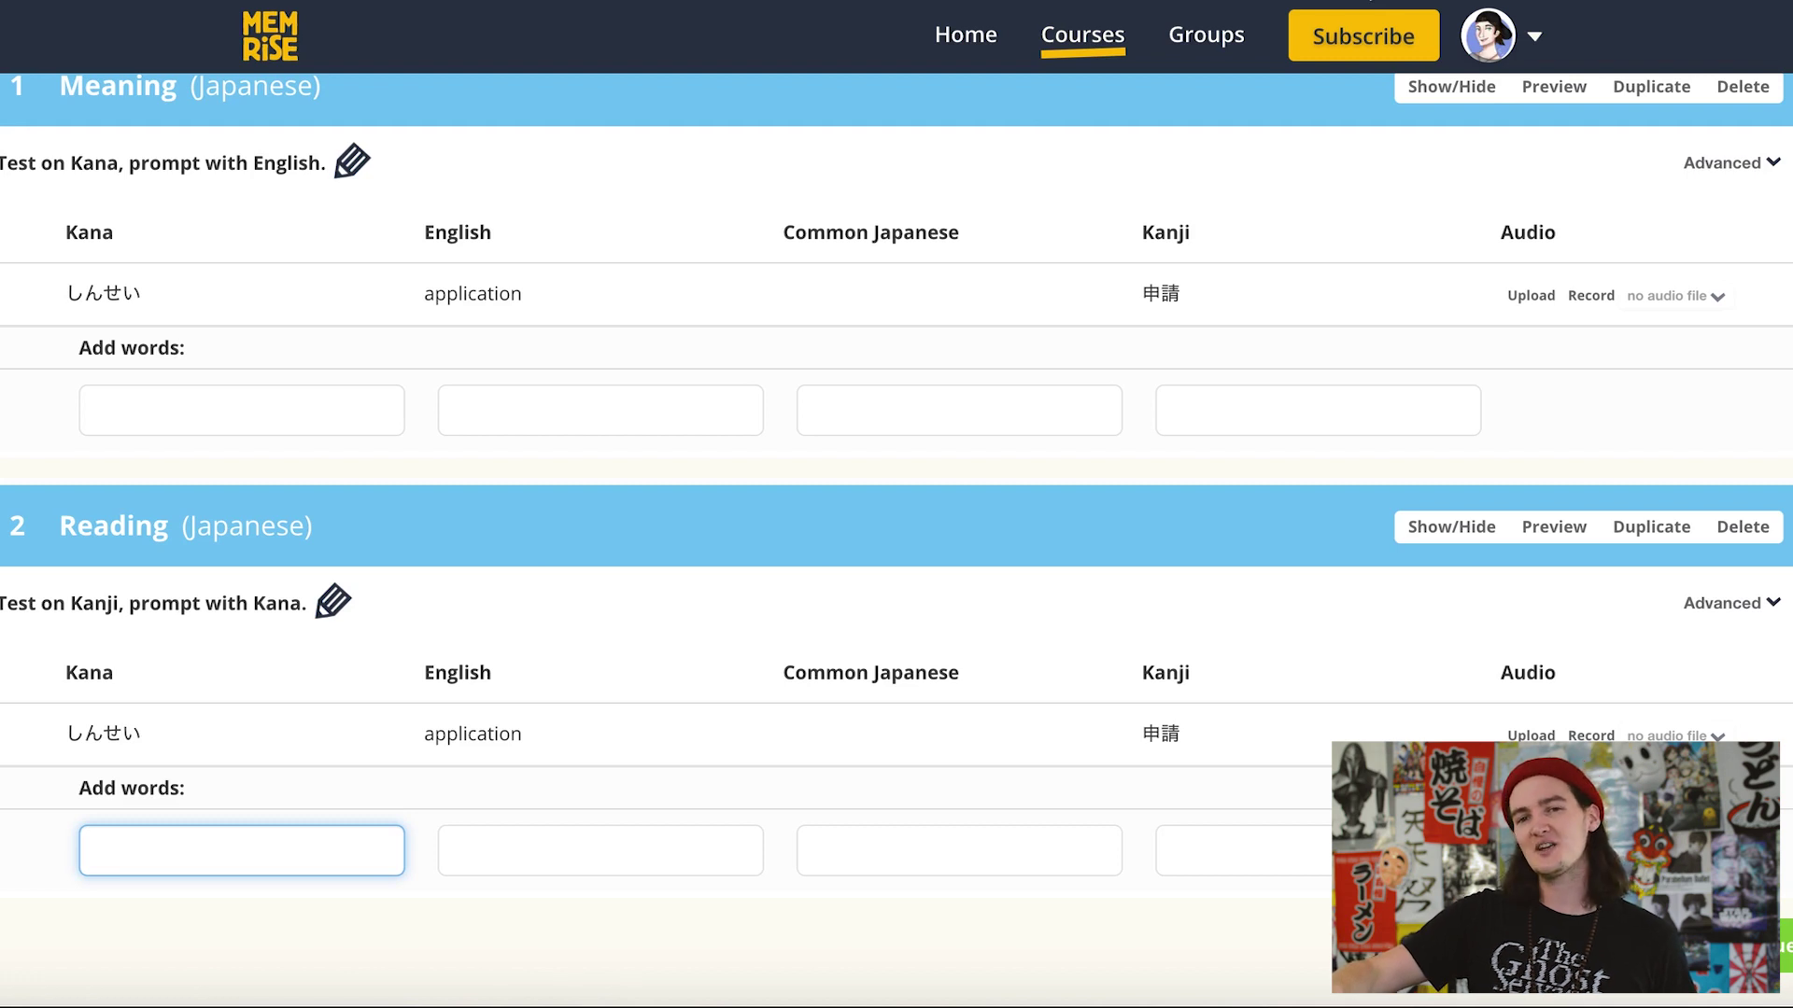
{"action": "scroll", "coordinate": [1734, 446], "scroll_direction": "down", "scroll_amount": 3}
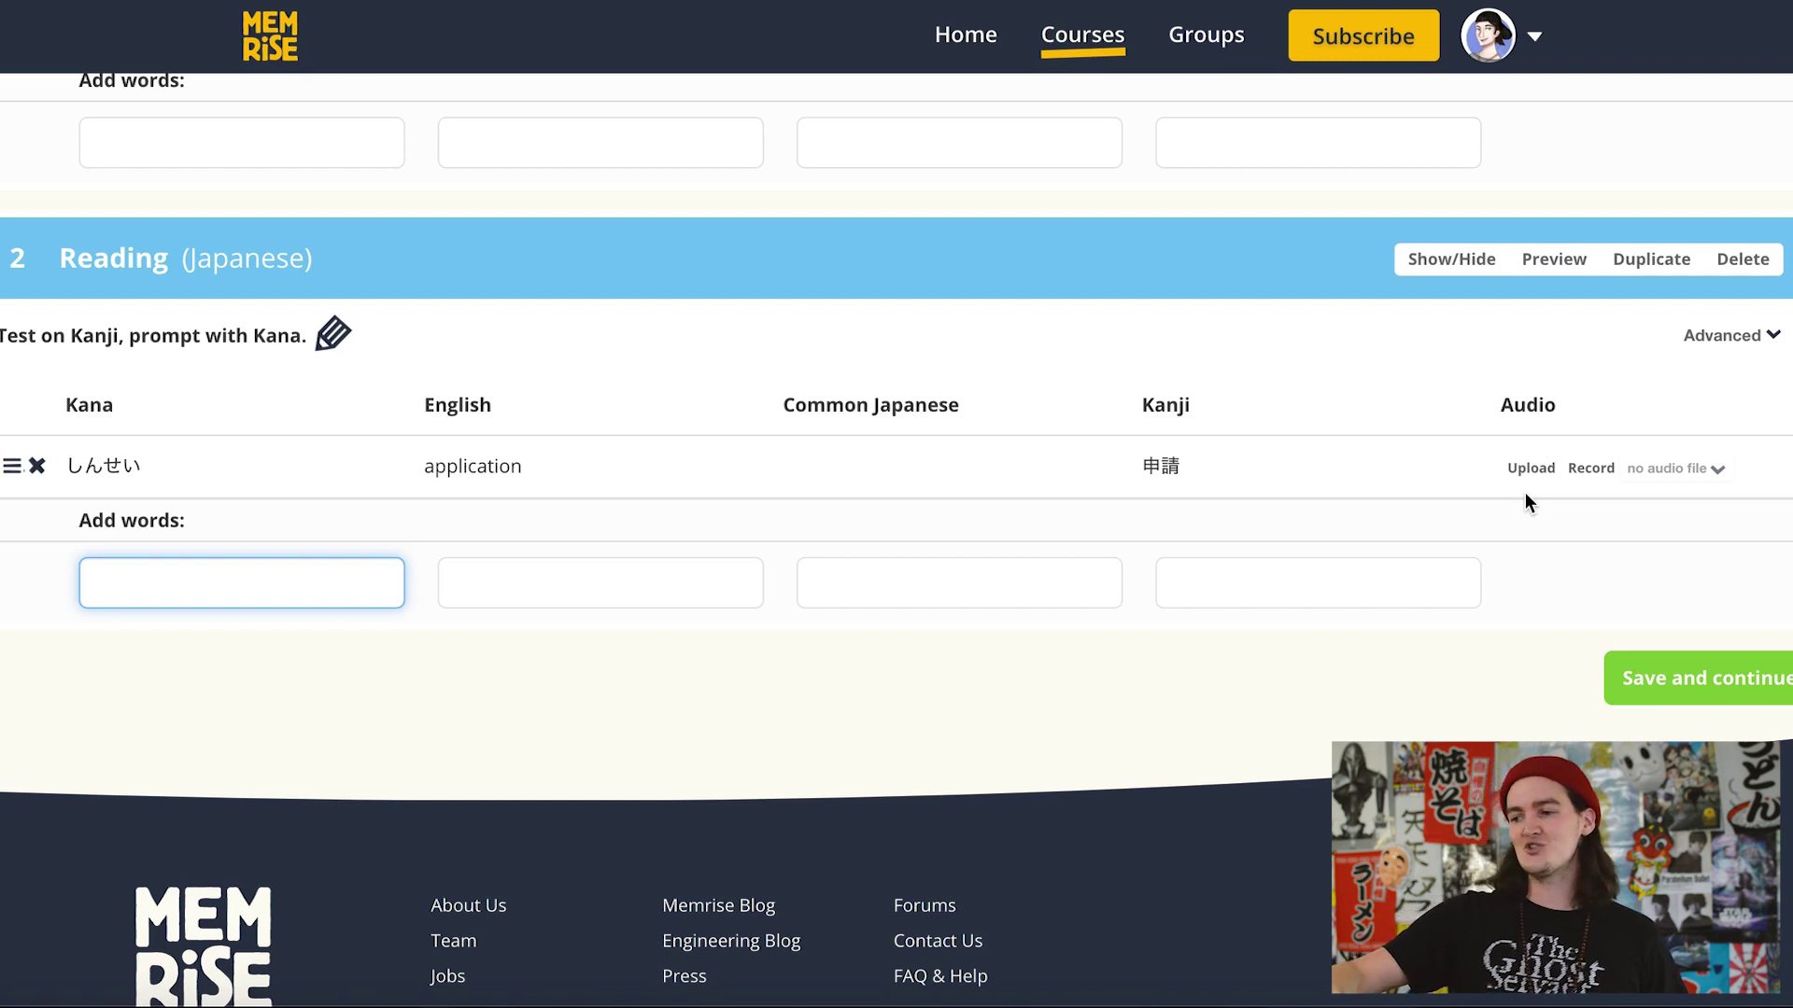
{"action": "left_click", "coordinate": [1663, 663]}
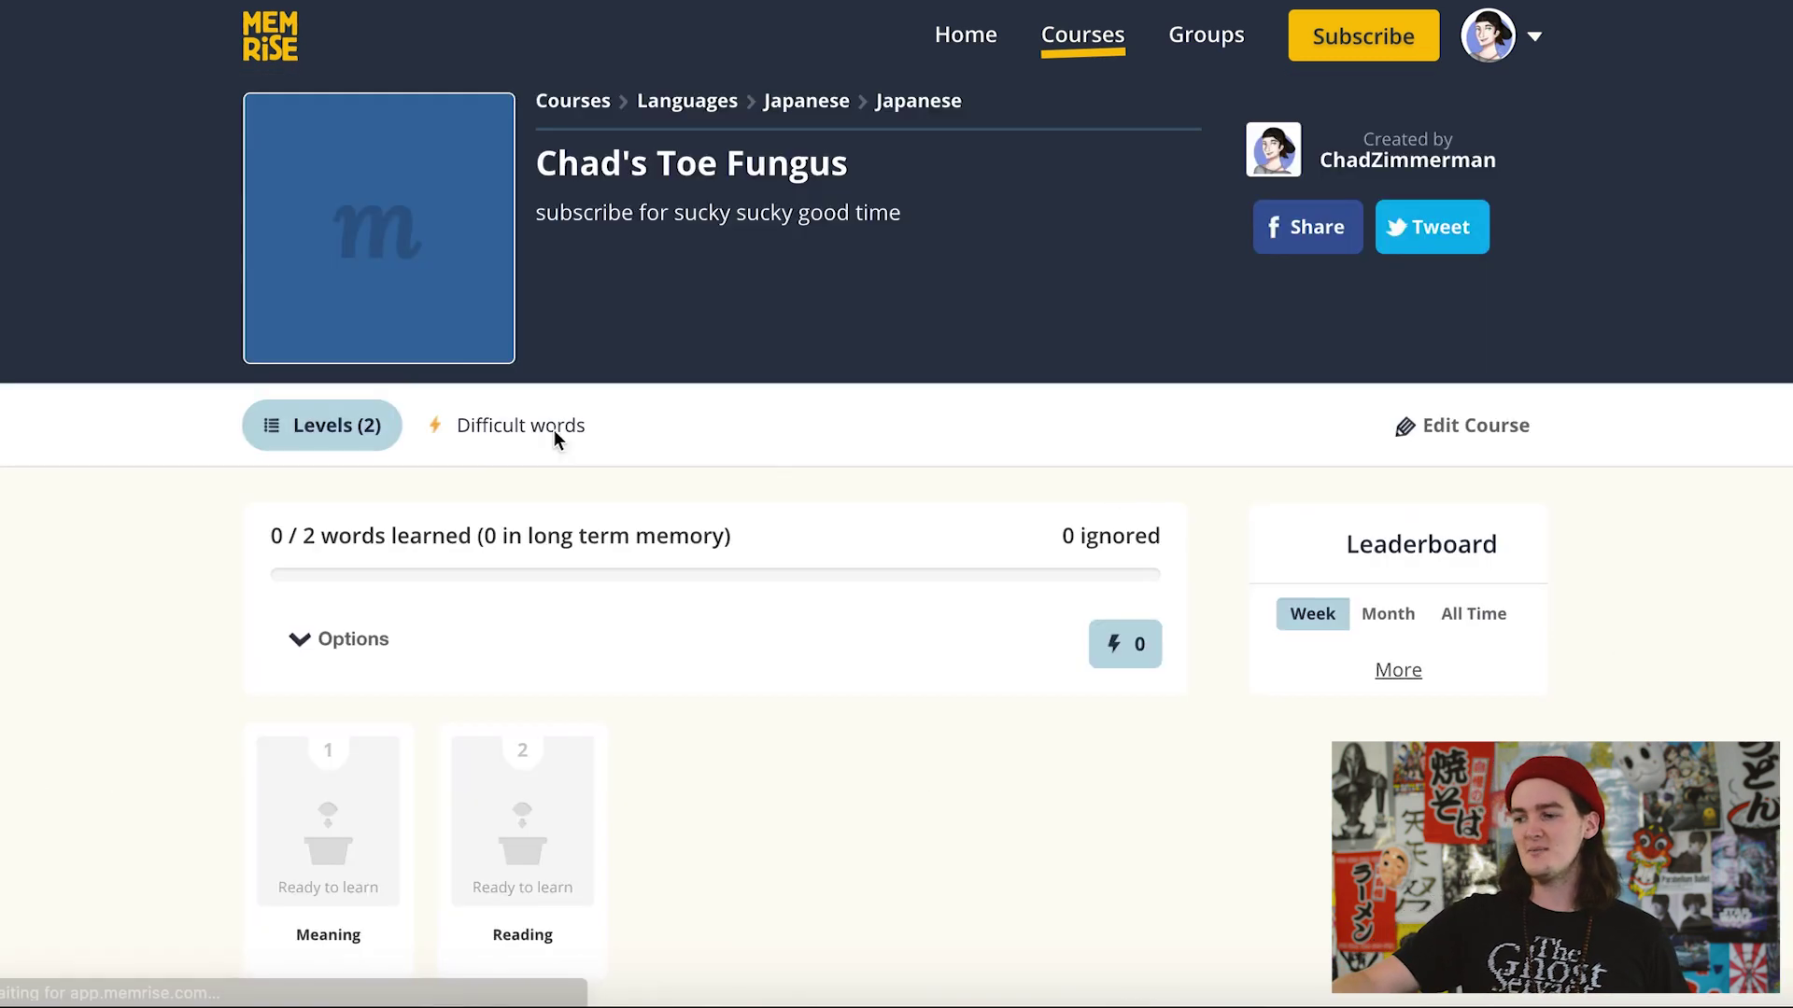
{"action": "left_click", "coordinate": [380, 777]}
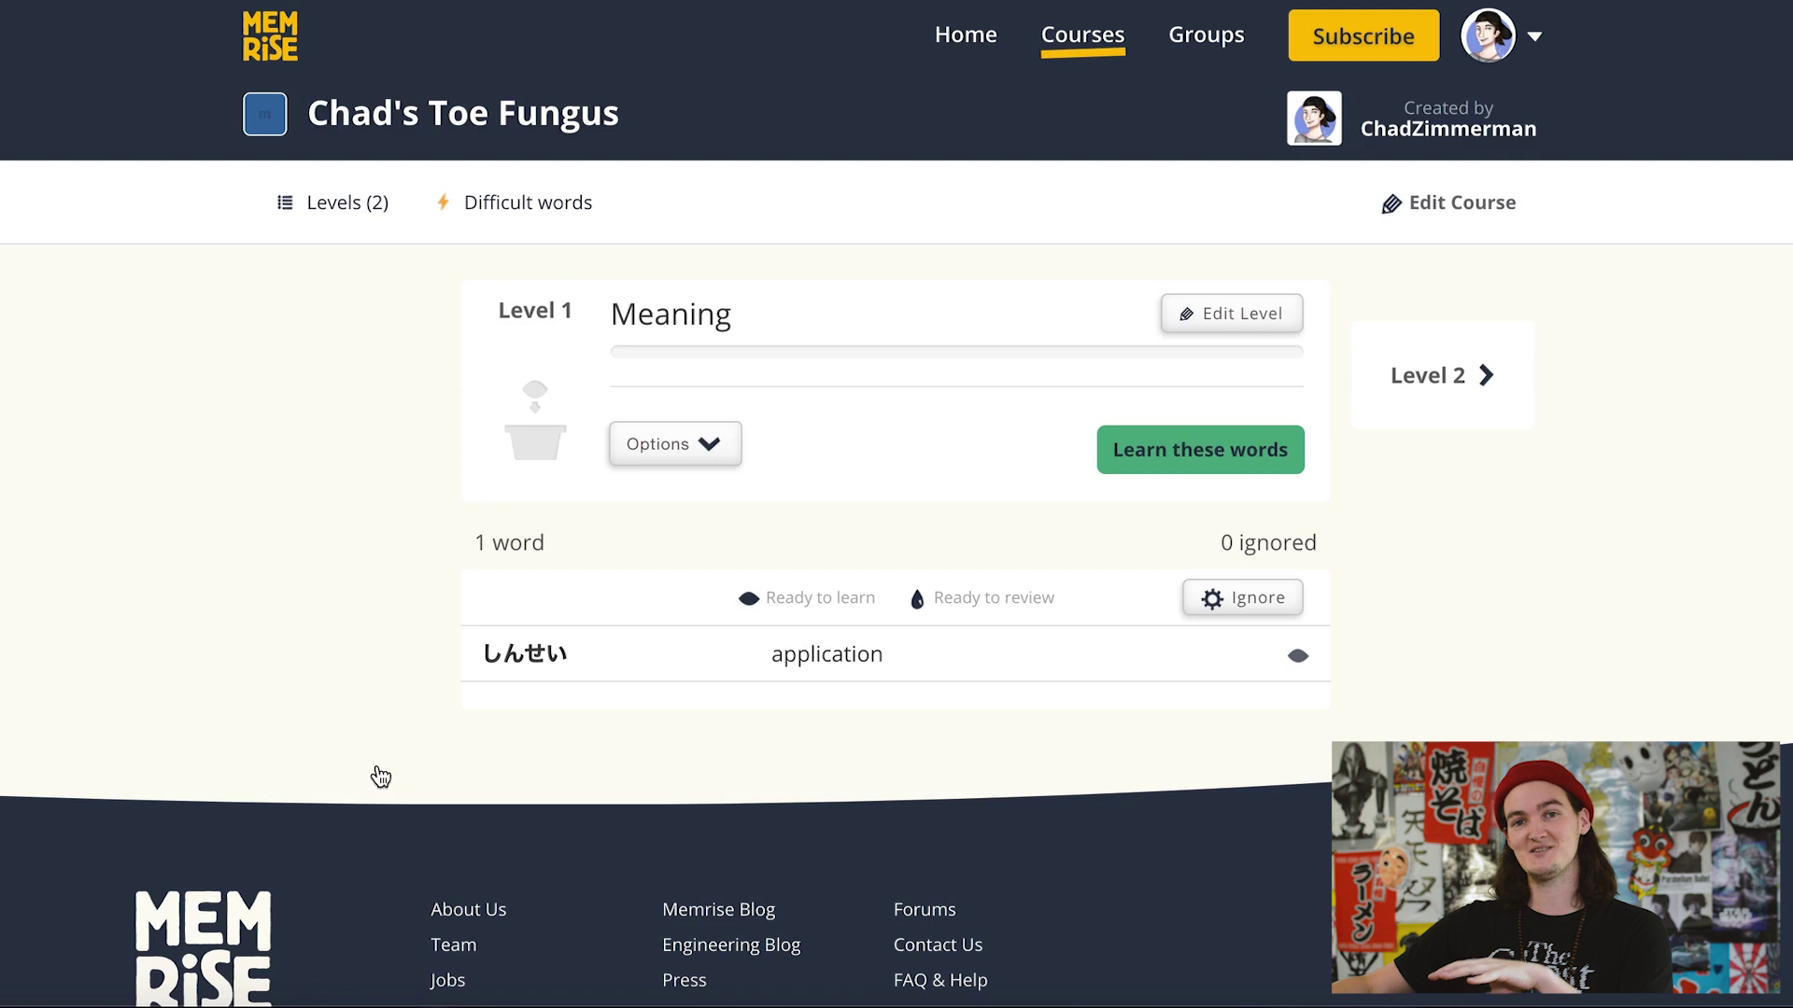
{"action": "left_click", "coordinate": [1175, 470]}
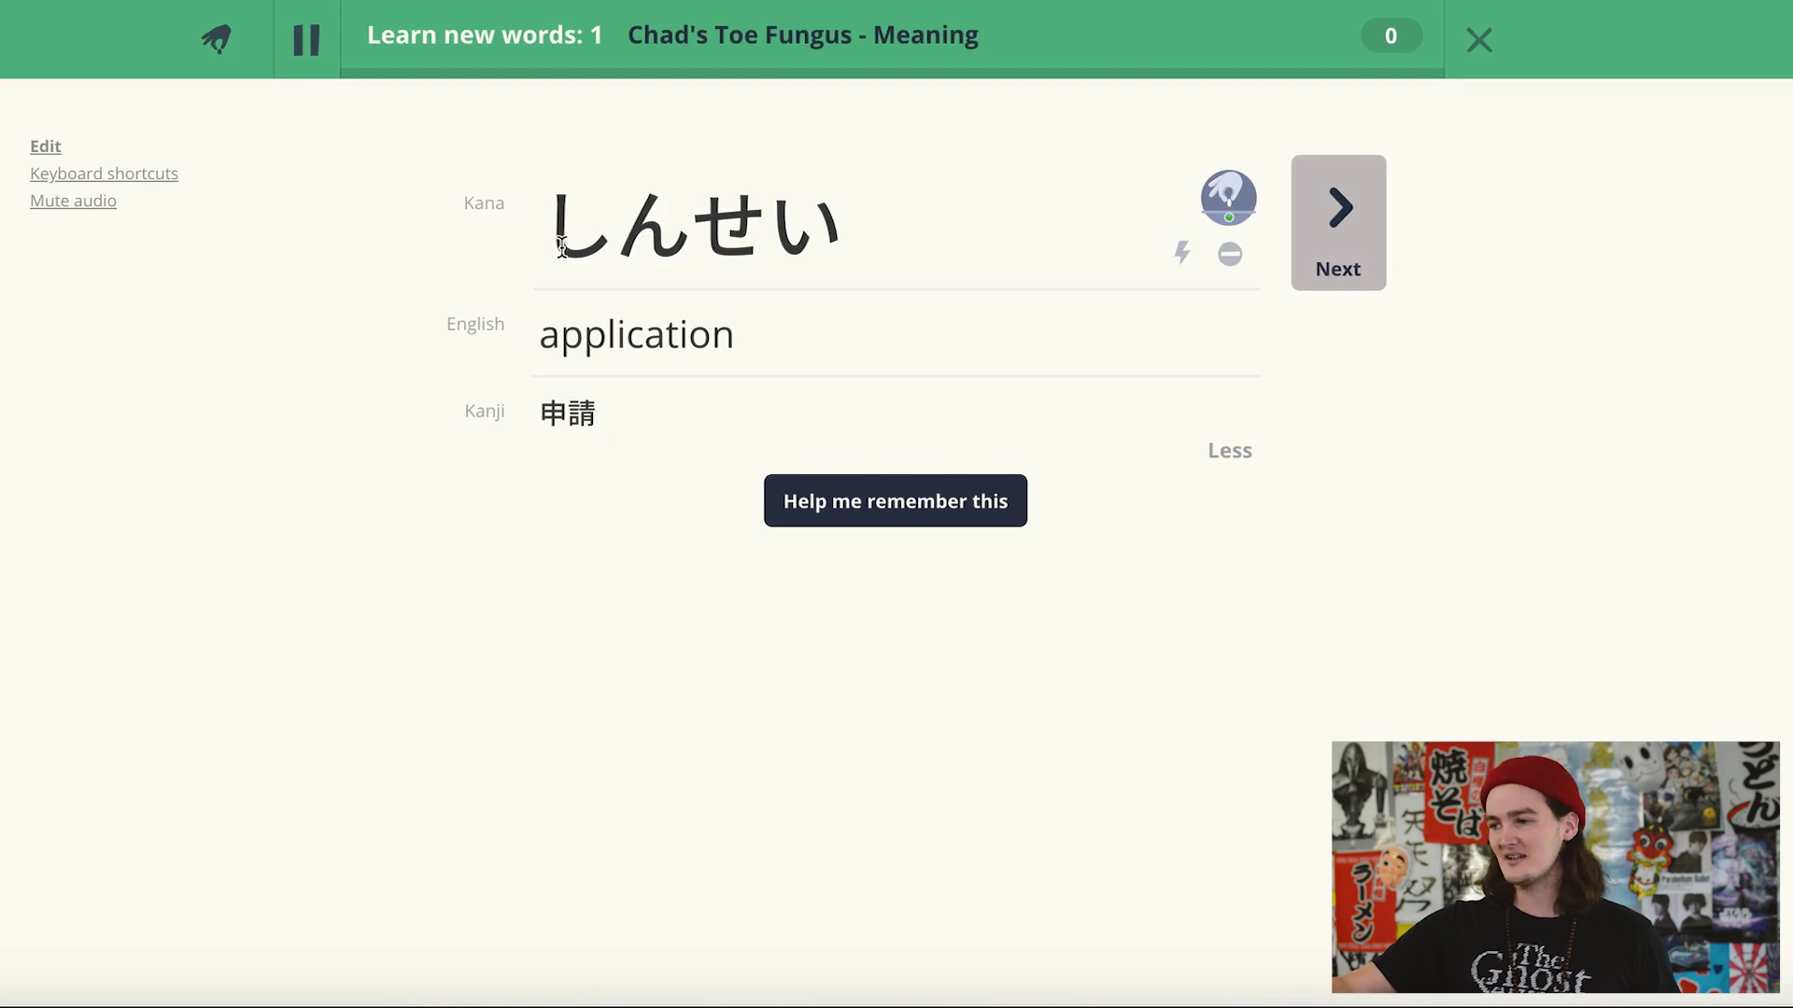
- Review the Kana, English and Kanji of the しんせい card and start creating a mem for it
{"action": "double_click", "coordinate": [655, 230]}
{"action": "left_click_drag", "start_coordinate": [584, 334], "coordinate": [793, 348]}
{"action": "left_click_drag", "start_coordinate": [514, 437], "coordinate": [646, 437]}
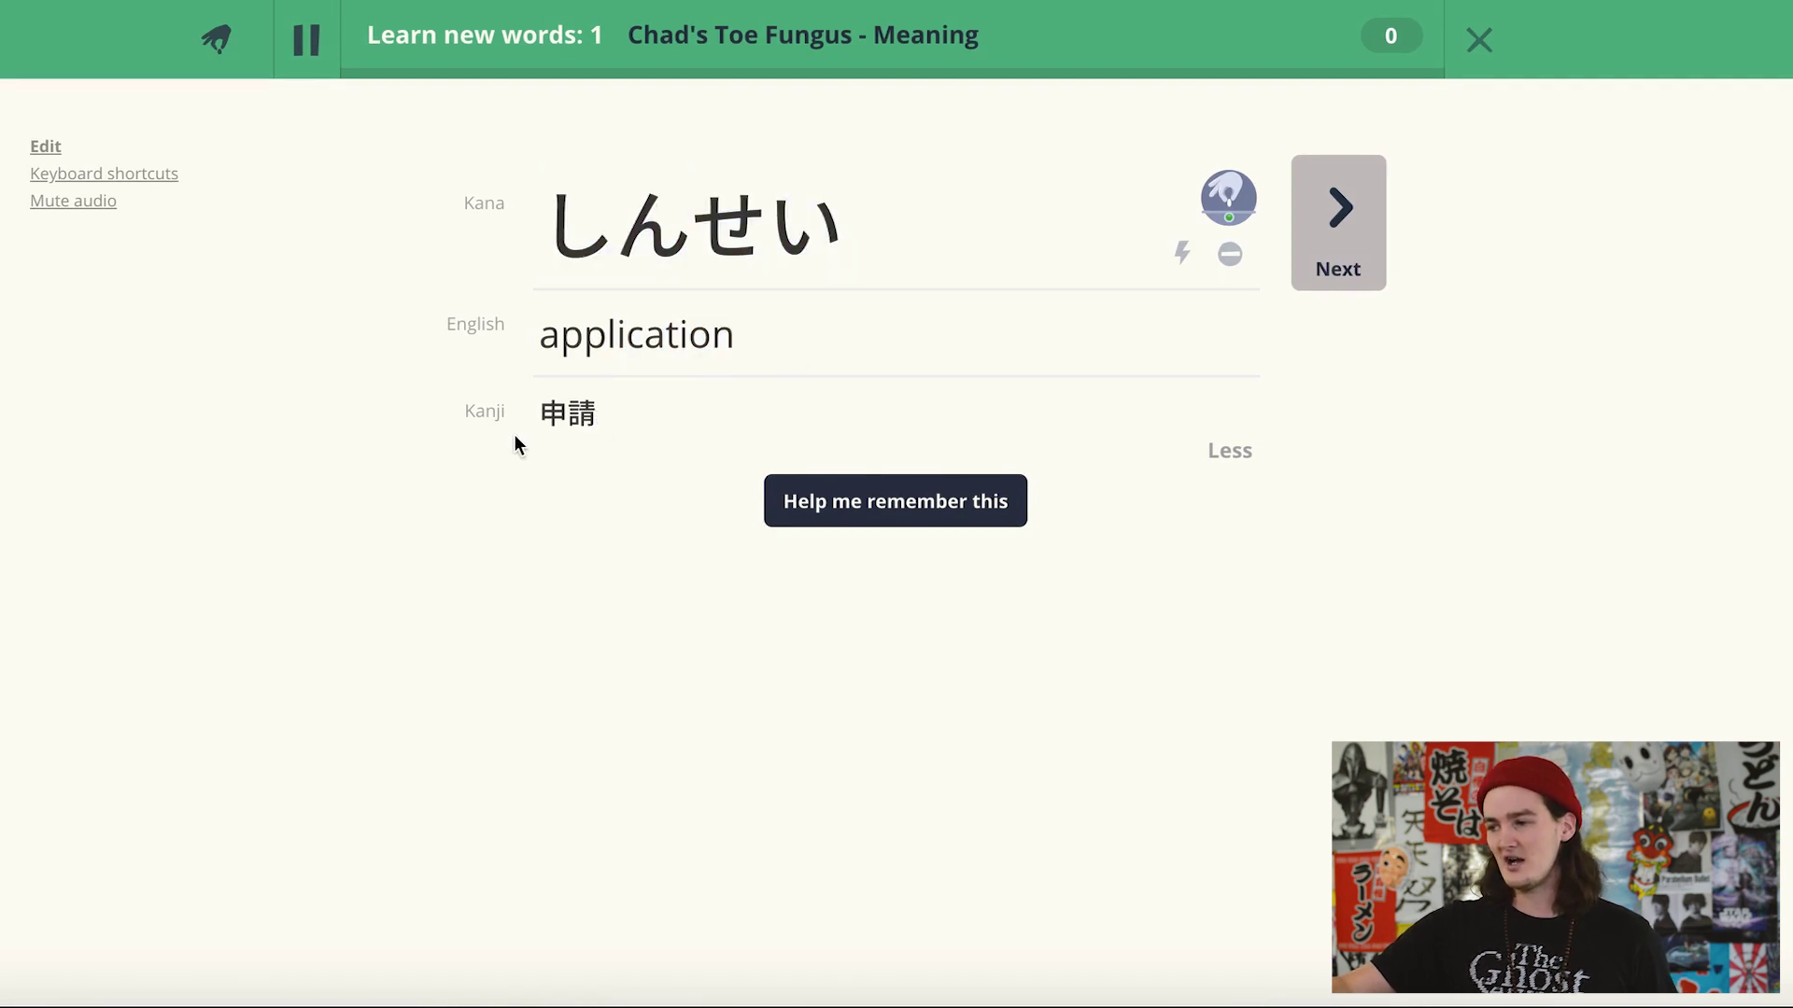
{"action": "left_click", "coordinate": [646, 437]}
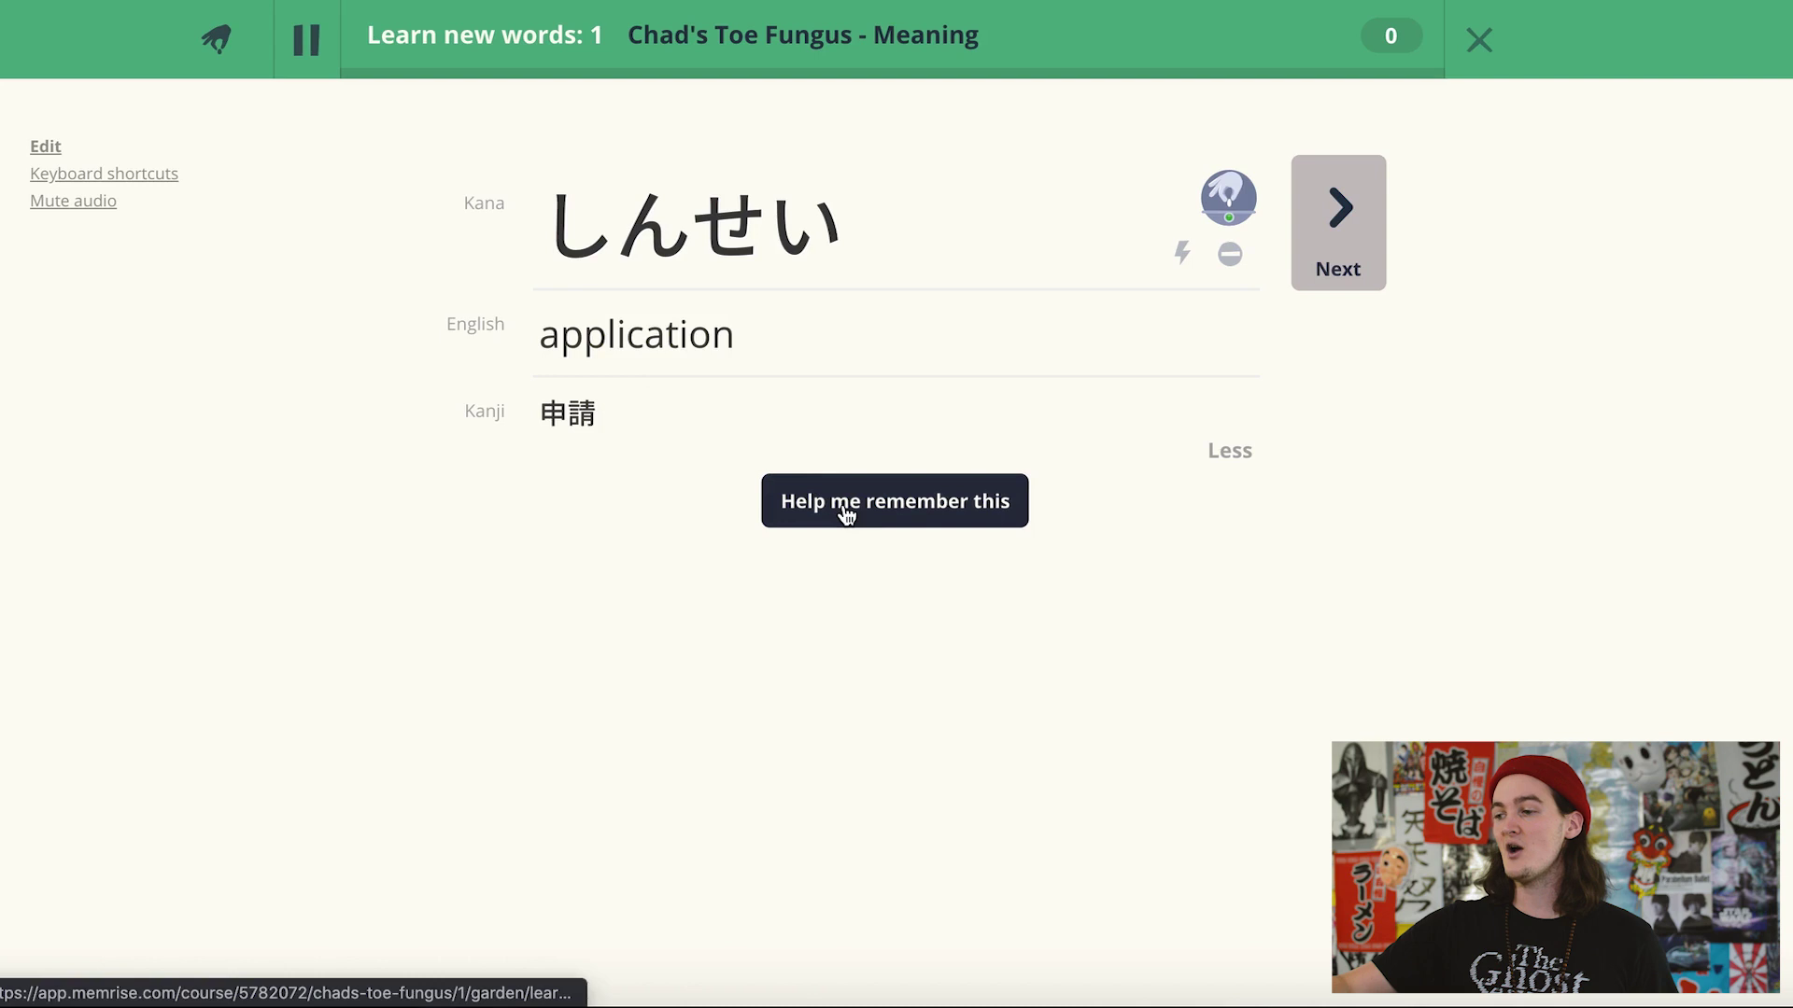
{"action": "left_click", "coordinate": [845, 509]}
{"action": "left_click", "coordinate": [921, 738]}
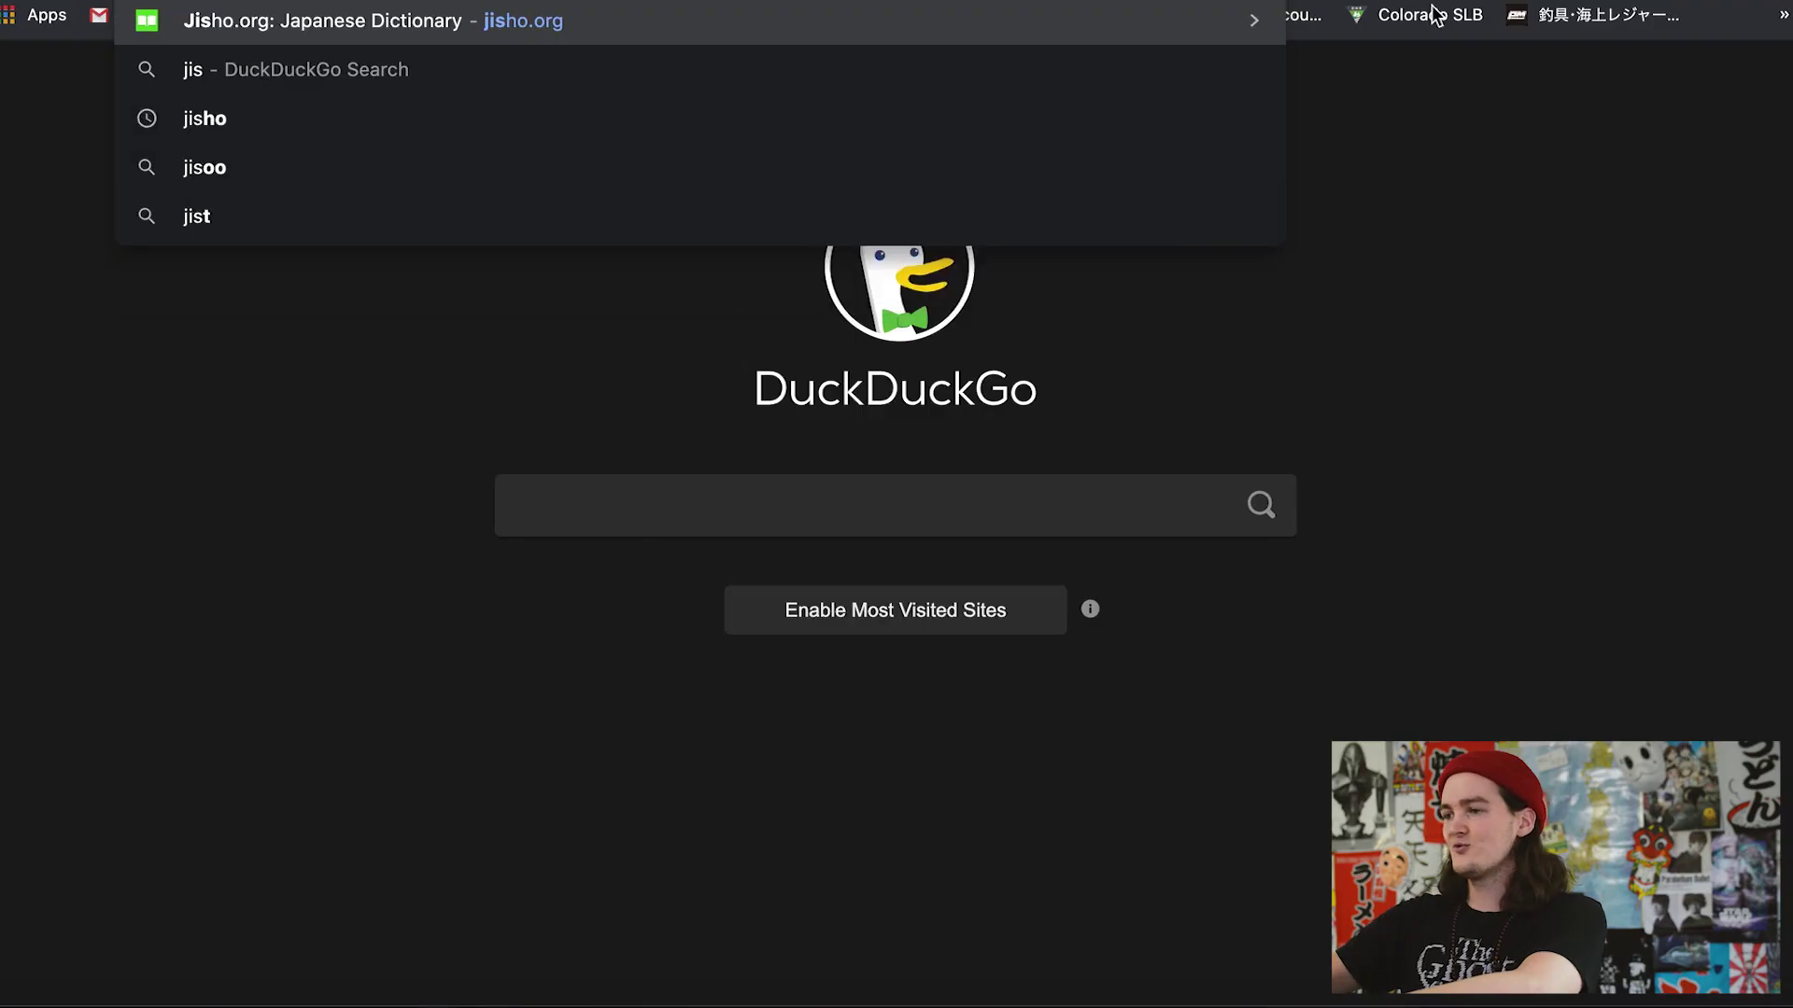
- Find example sentences for 申請 on Jisho and paste the Japanese sentence 彼女はビザを申請した into the mem text
{"action": "key", "text": "Return"}
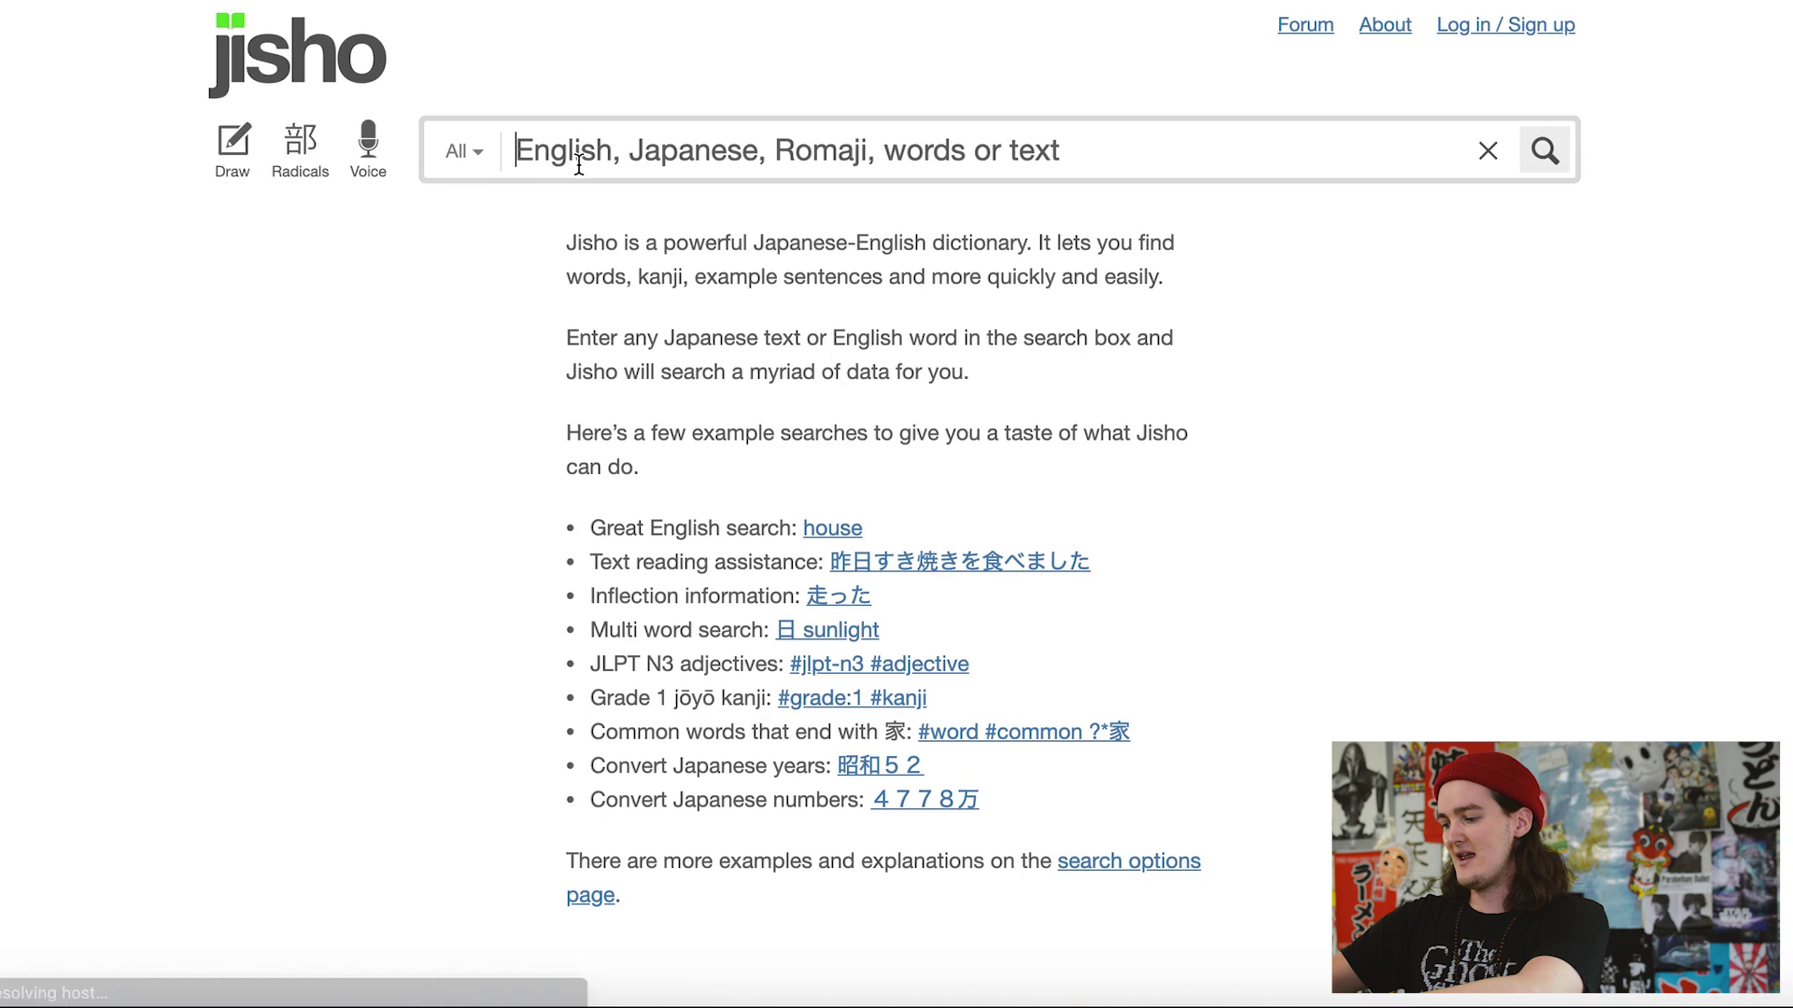
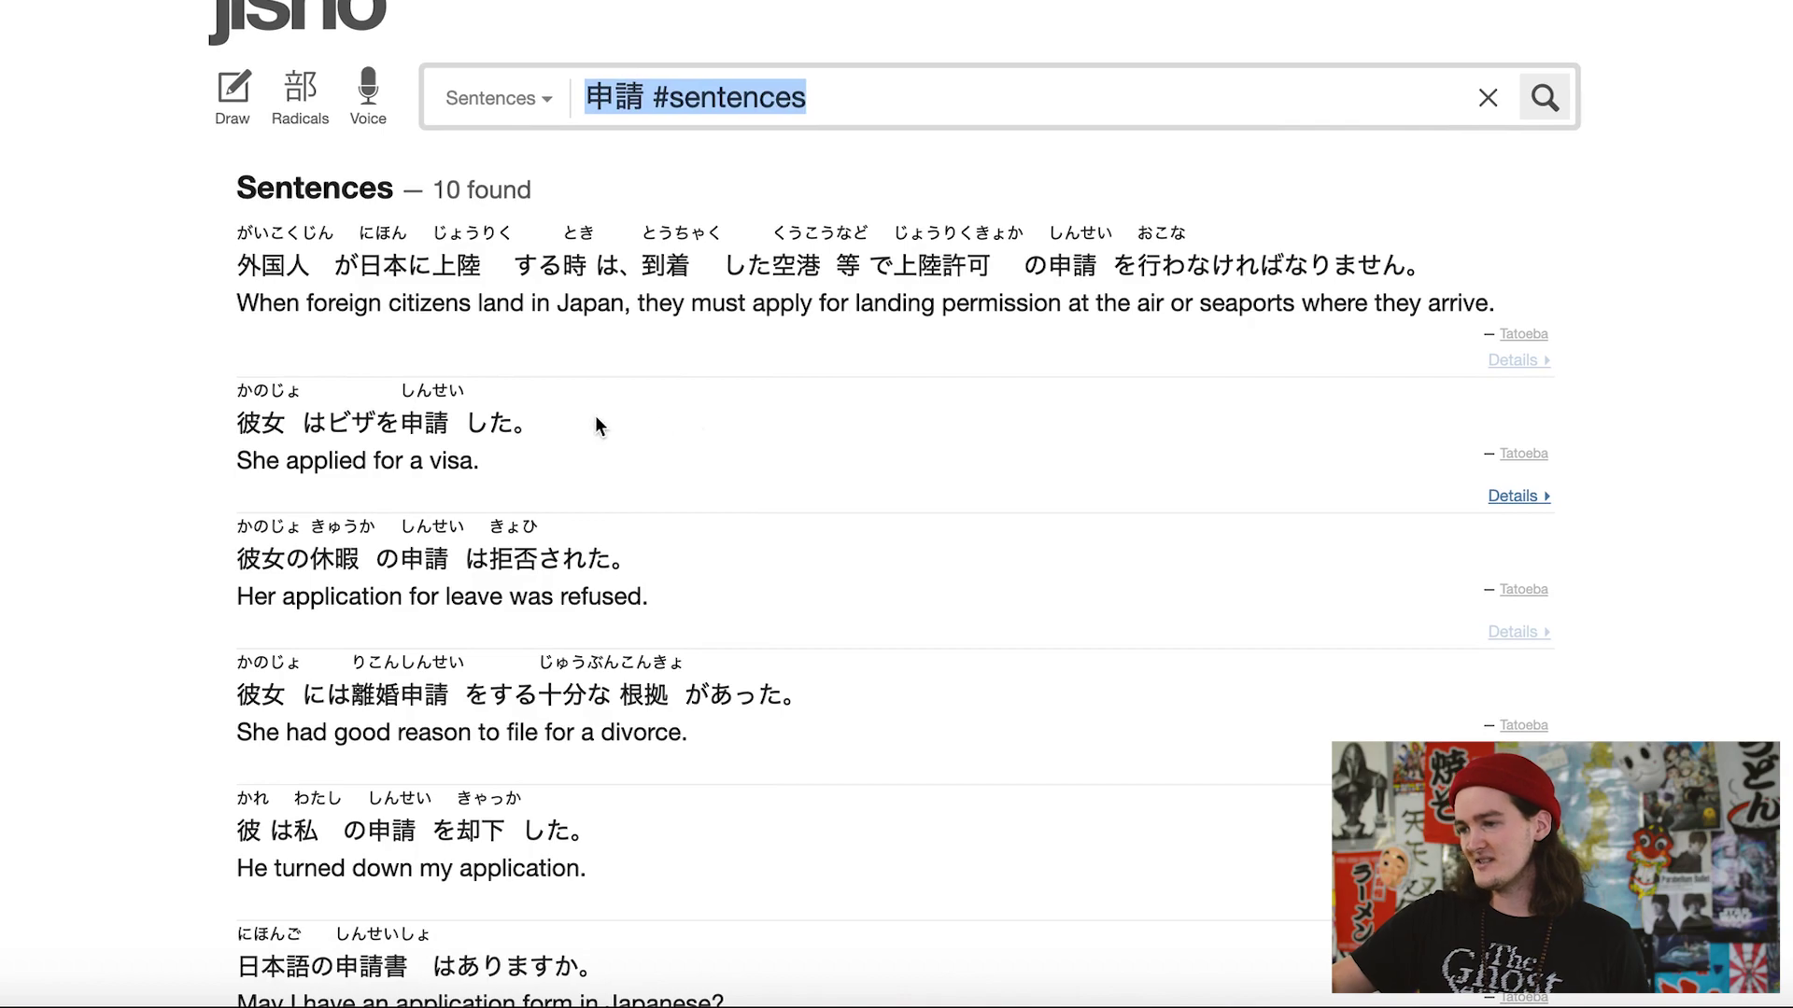
{"action": "left_click_drag", "start_coordinate": [237, 387], "coordinate": [520, 420]}
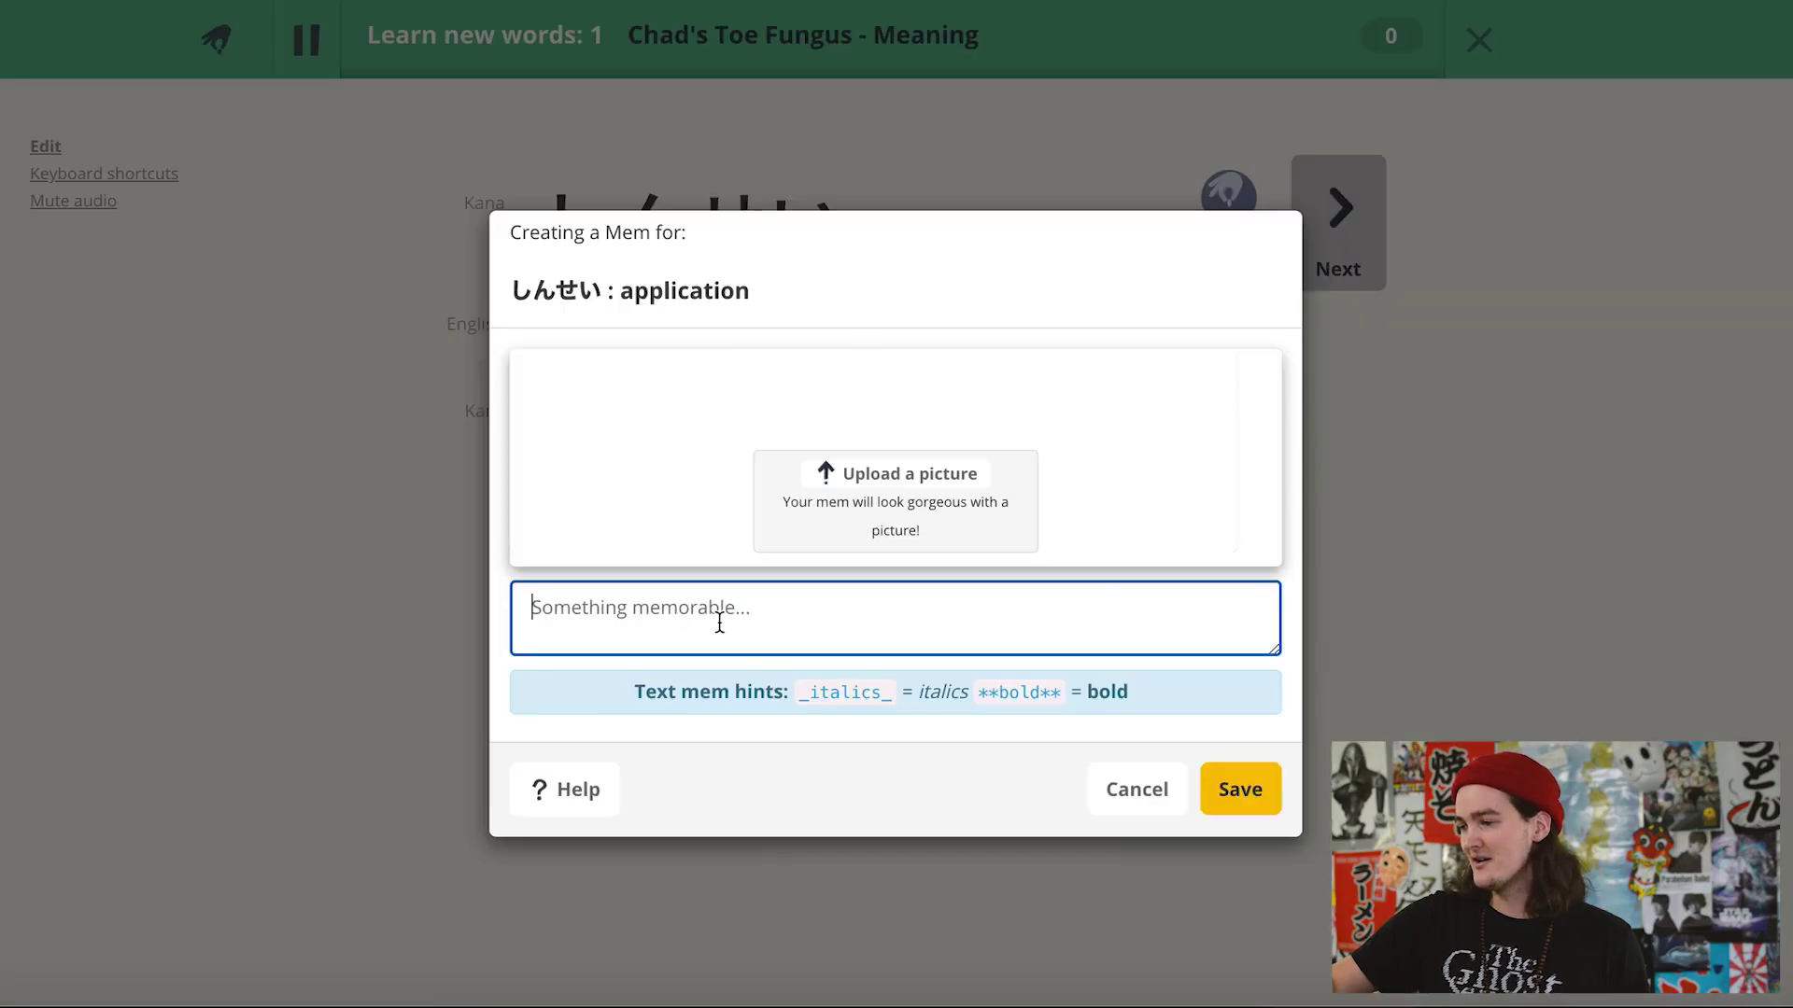
{"action": "right_click", "coordinate": [720, 620]}
{"action": "left_click", "coordinate": [788, 713]}
- Remove the furigana readings and extra line breaks so the mem text reads 彼女はビザを申請した
{"action": "scroll", "coordinate": [676, 640], "scroll_direction": "up", "scroll_amount": 2}
{"action": "left_click_drag", "start_coordinate": [626, 607], "coordinate": [519, 608]}
{"action": "key", "text": "BackSpace"}
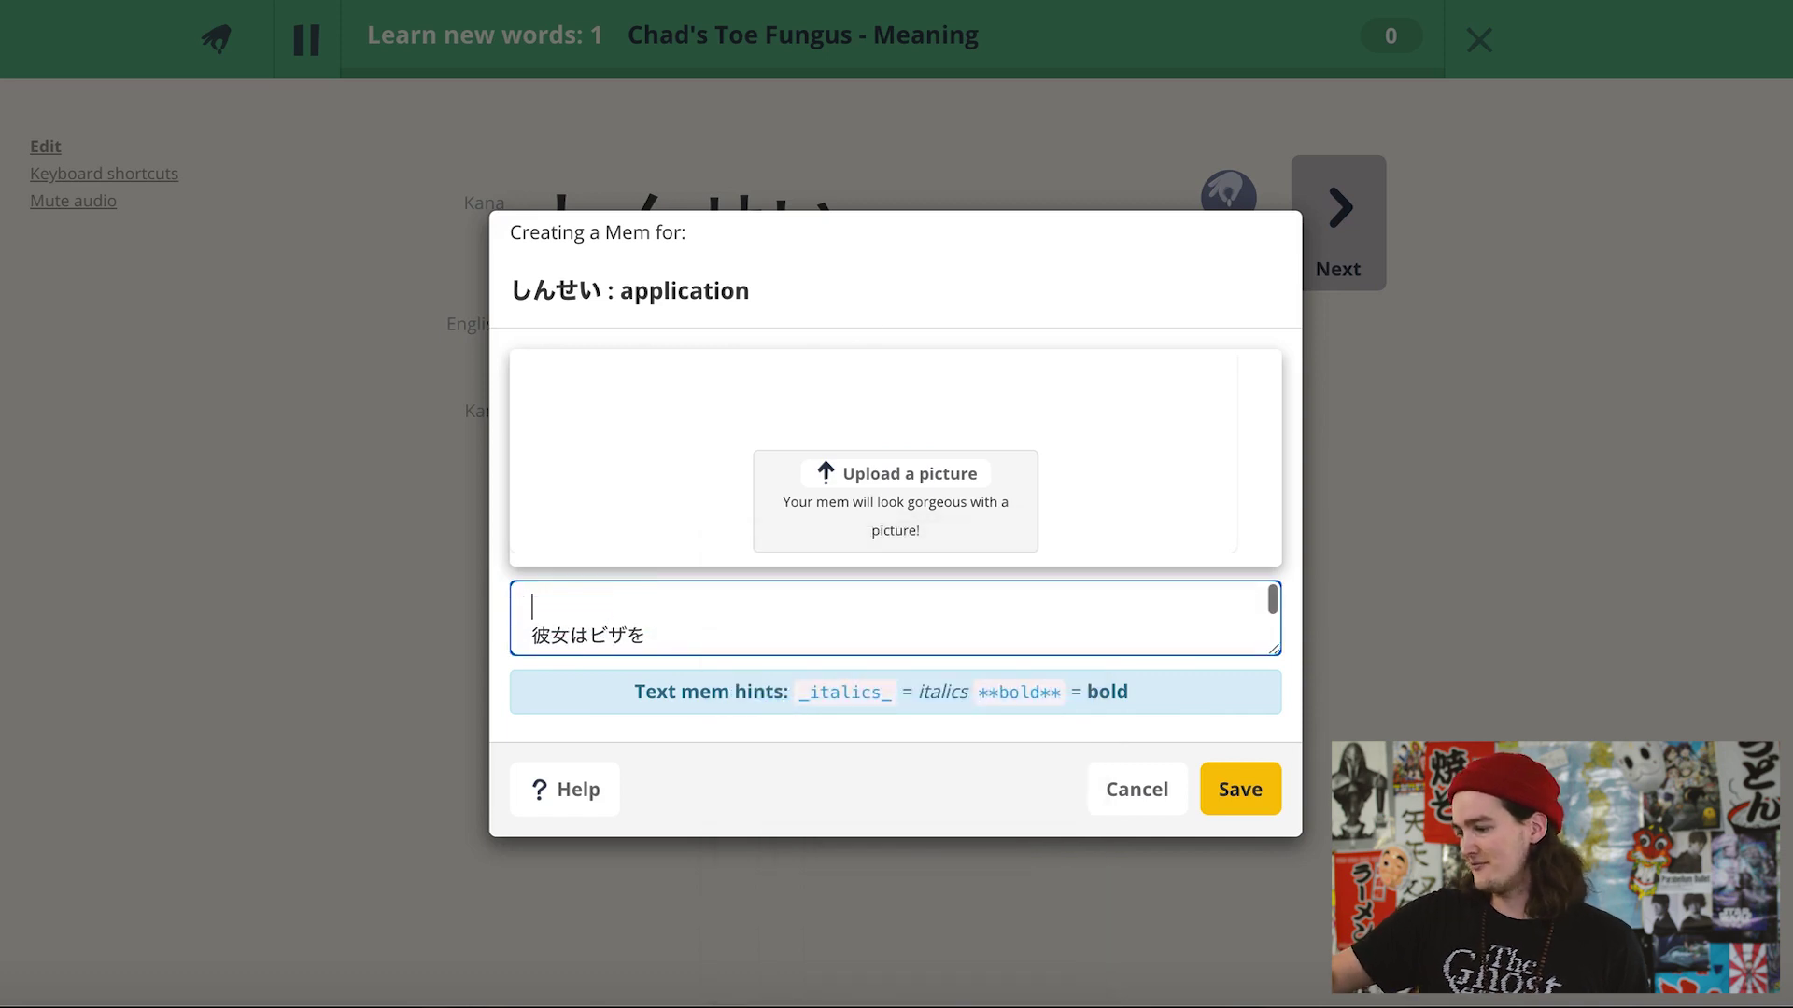
{"action": "key", "text": "BackSpace"}
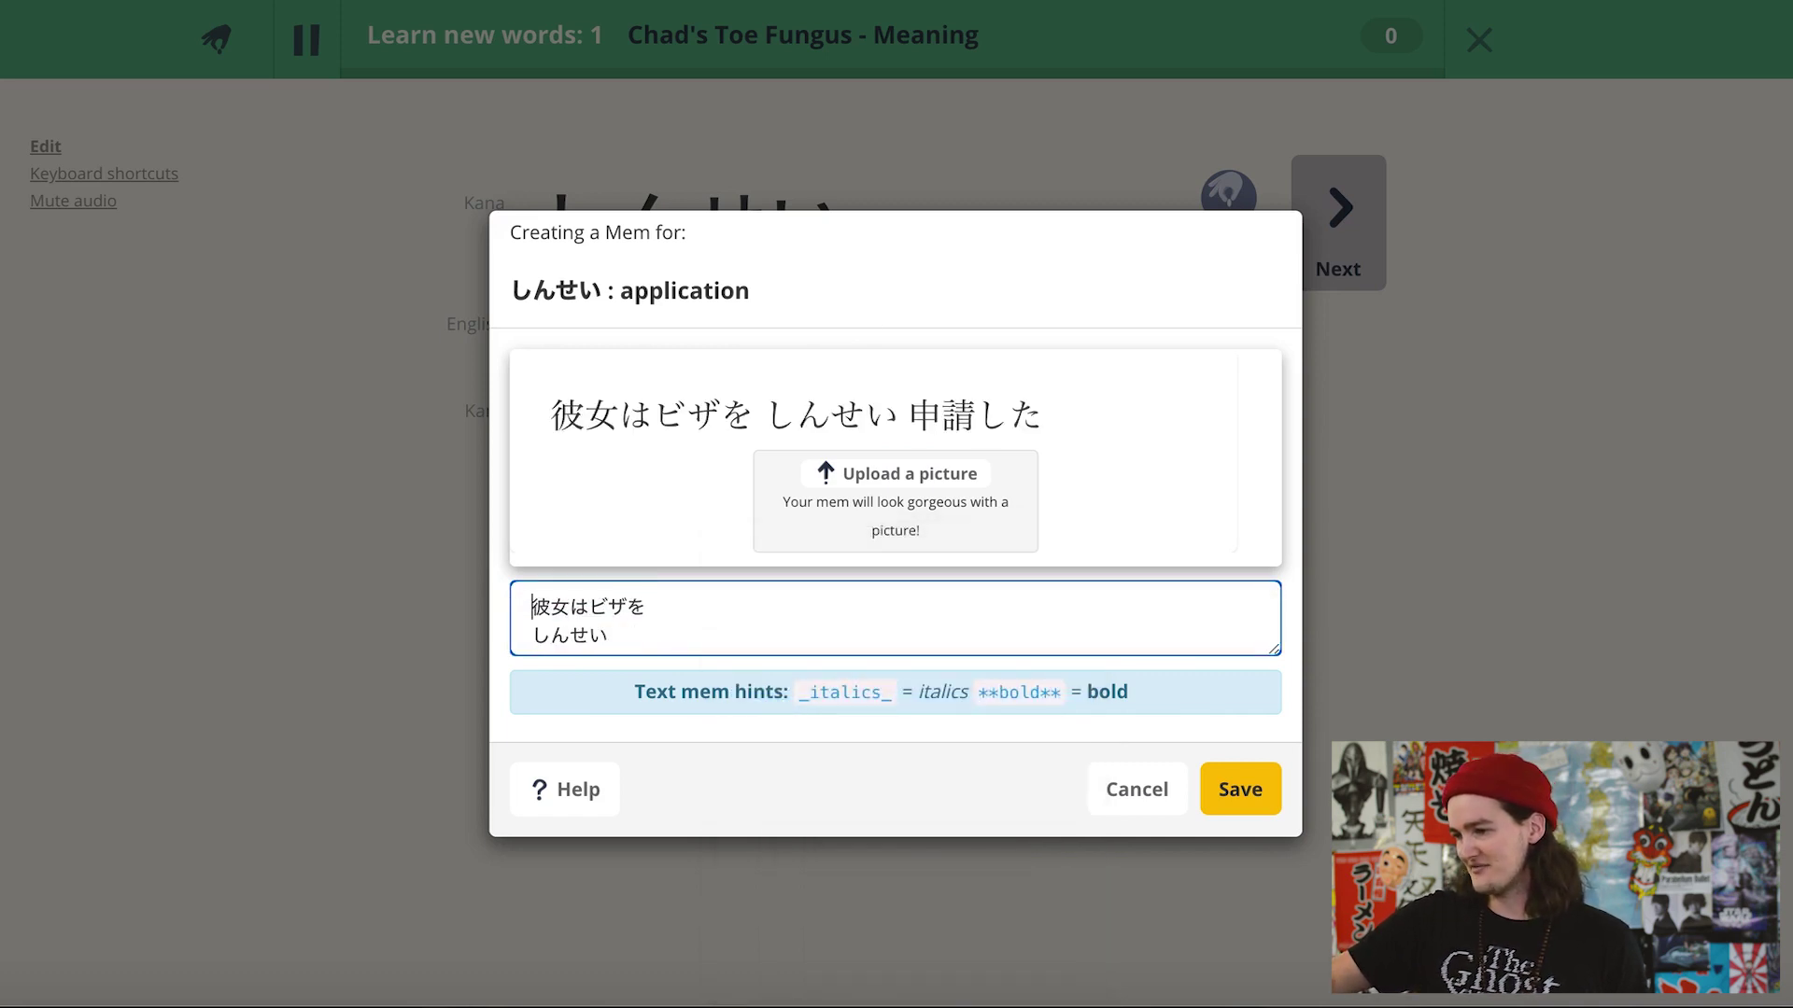
{"action": "left_click_drag", "start_coordinate": [646, 607], "coordinate": [532, 653]}
{"action": "key", "text": "BackSpace"}
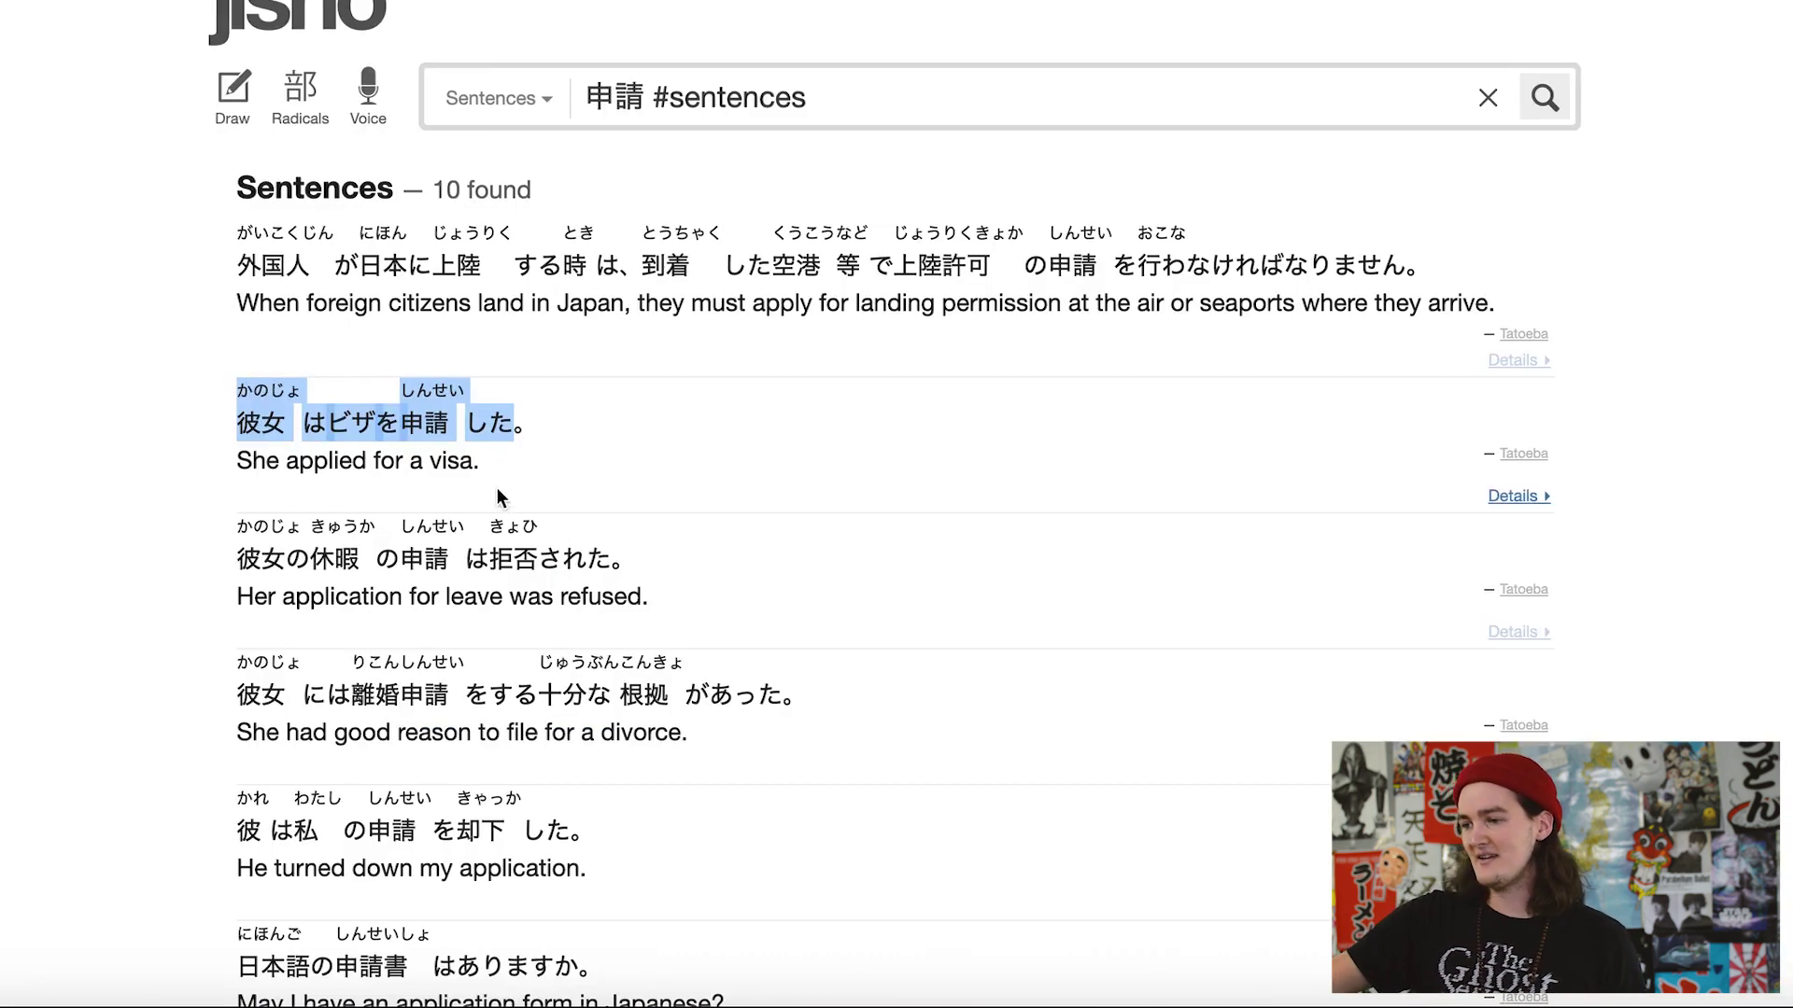
- Copy the translation "She applied for a visa." from Jisho and add it on a new line of the mem
{"action": "left_click_drag", "start_coordinate": [480, 461], "coordinate": [240, 467]}
{"action": "right_click", "coordinate": [241, 466]}
{"action": "left_click", "coordinate": [276, 520]}
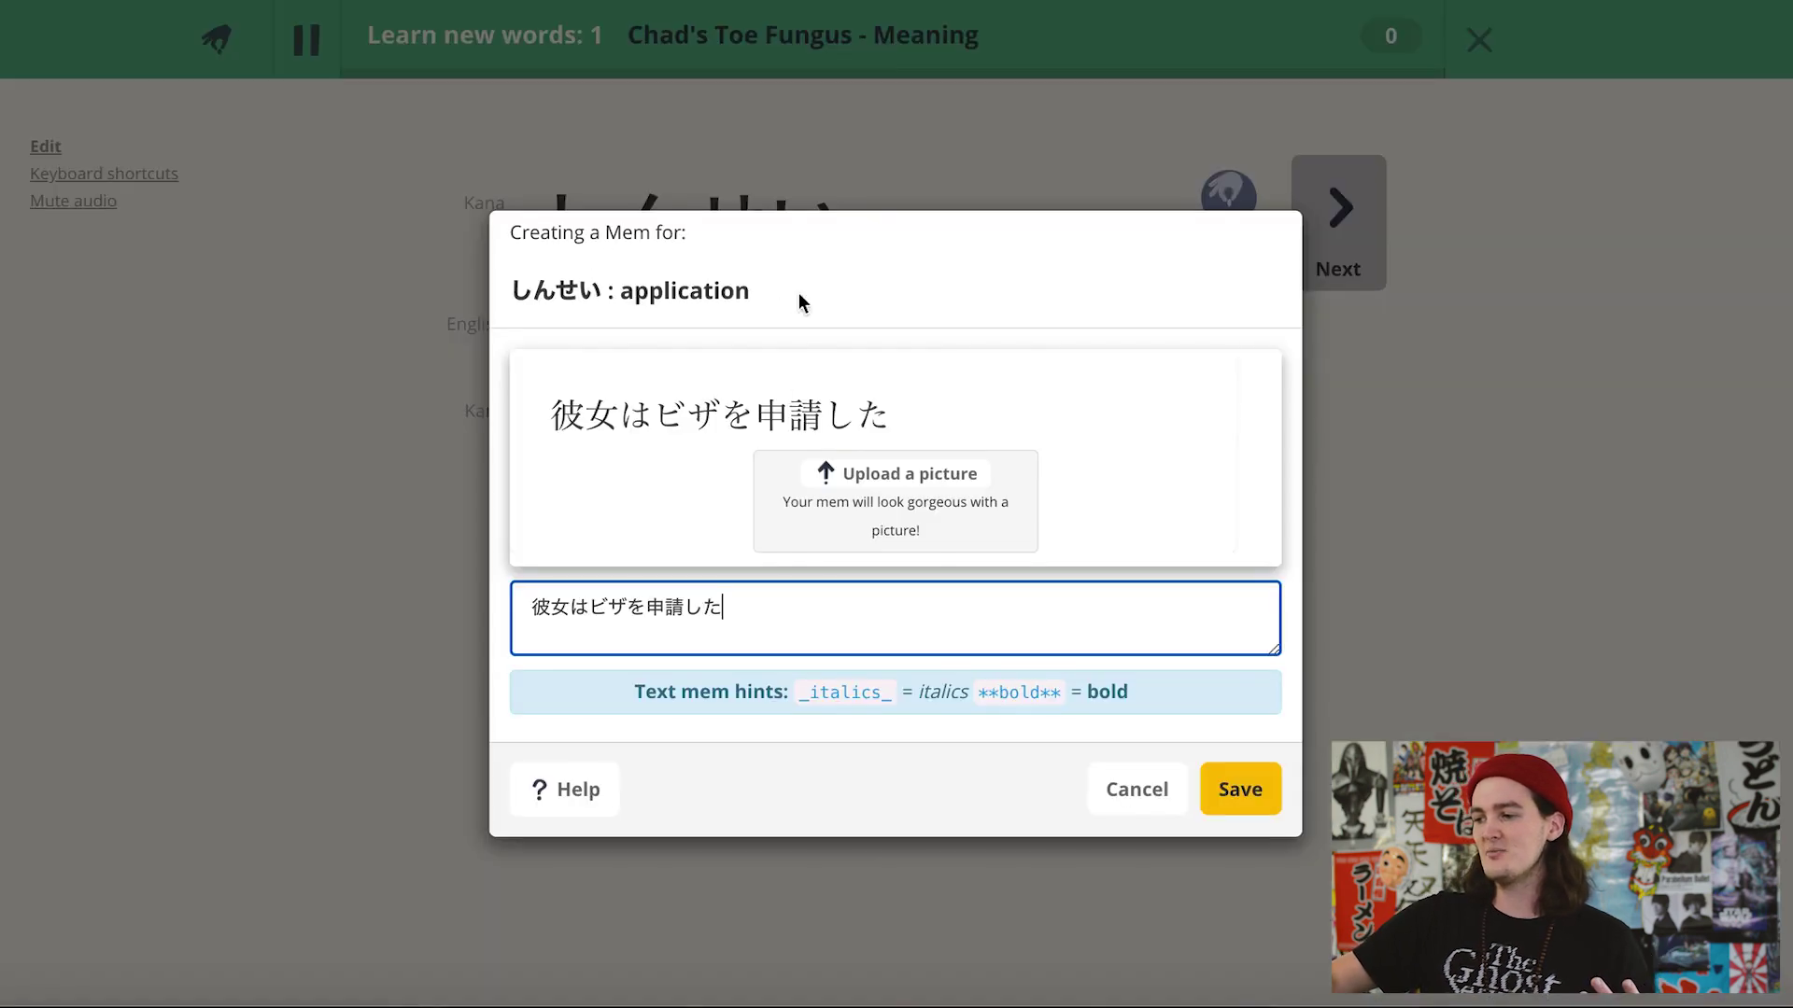
{"action": "key", "text": "Return"}
{"action": "key", "text": "ctrl+v"}
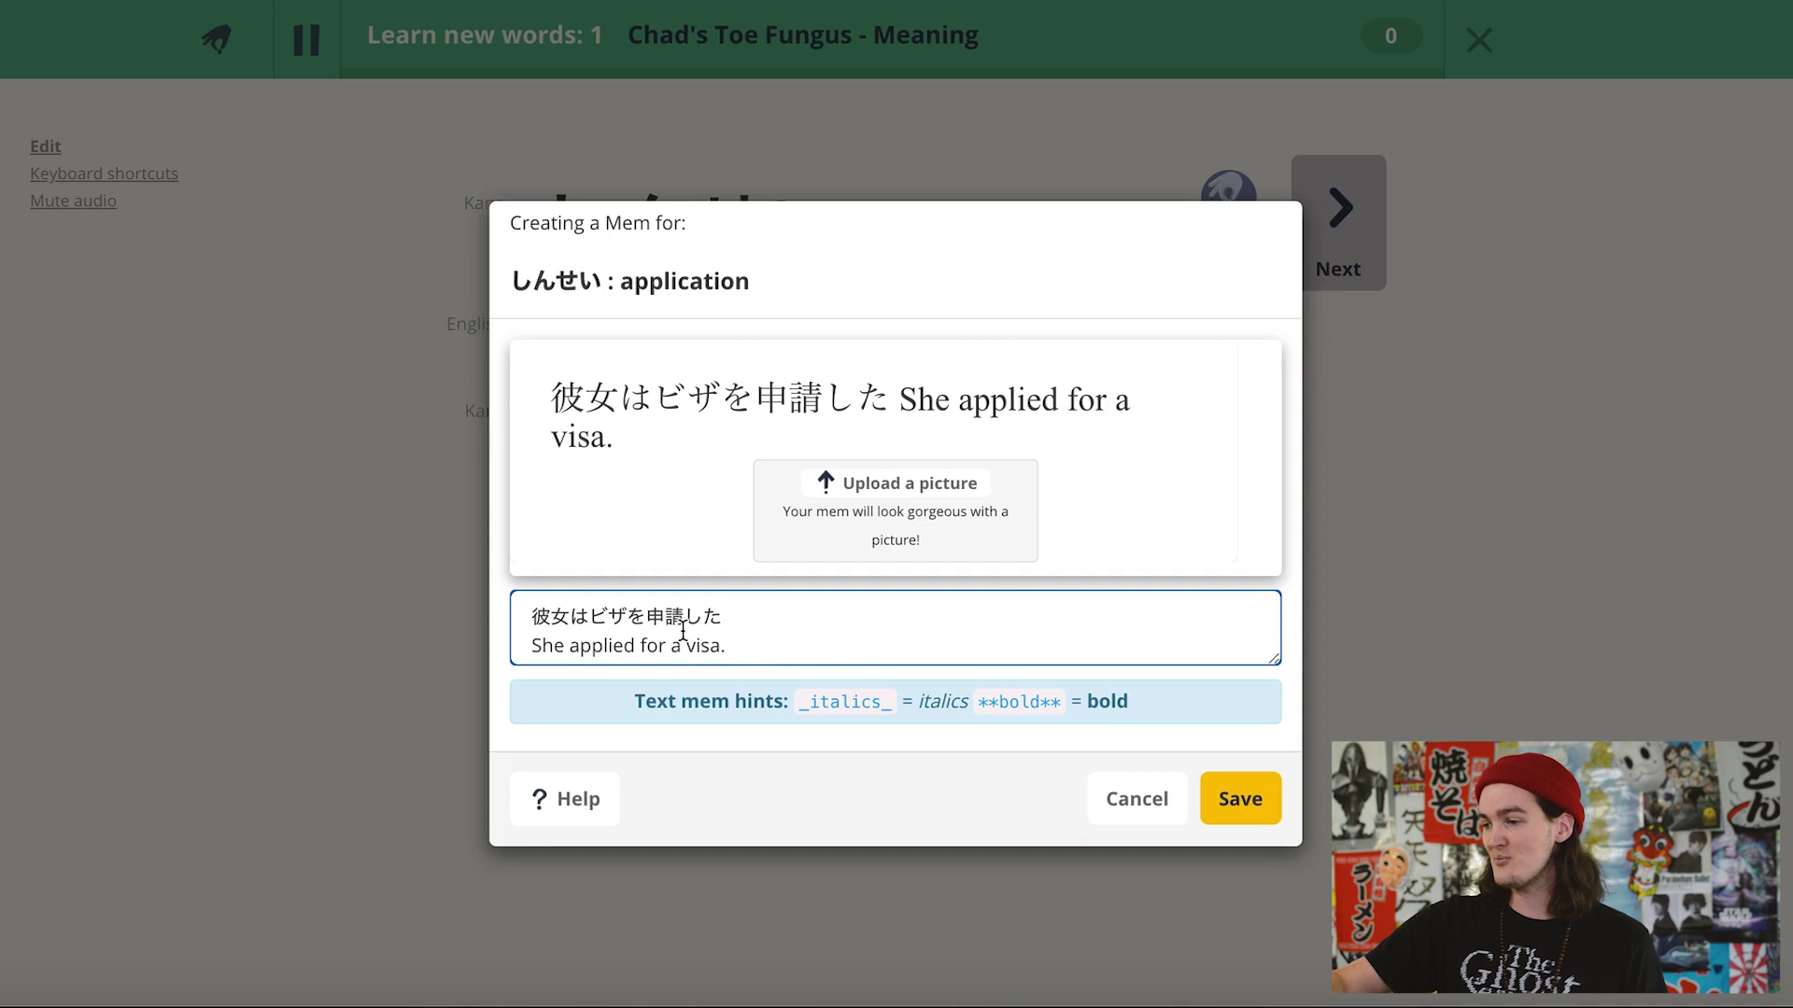
- Make 申請 bold in the mem's Japanese sentence by enclosing it in double asterisks
{"action": "left_click_drag", "start_coordinate": [646, 618], "coordinate": [685, 618]}
{"action": "left_click", "coordinate": [1010, 700]}
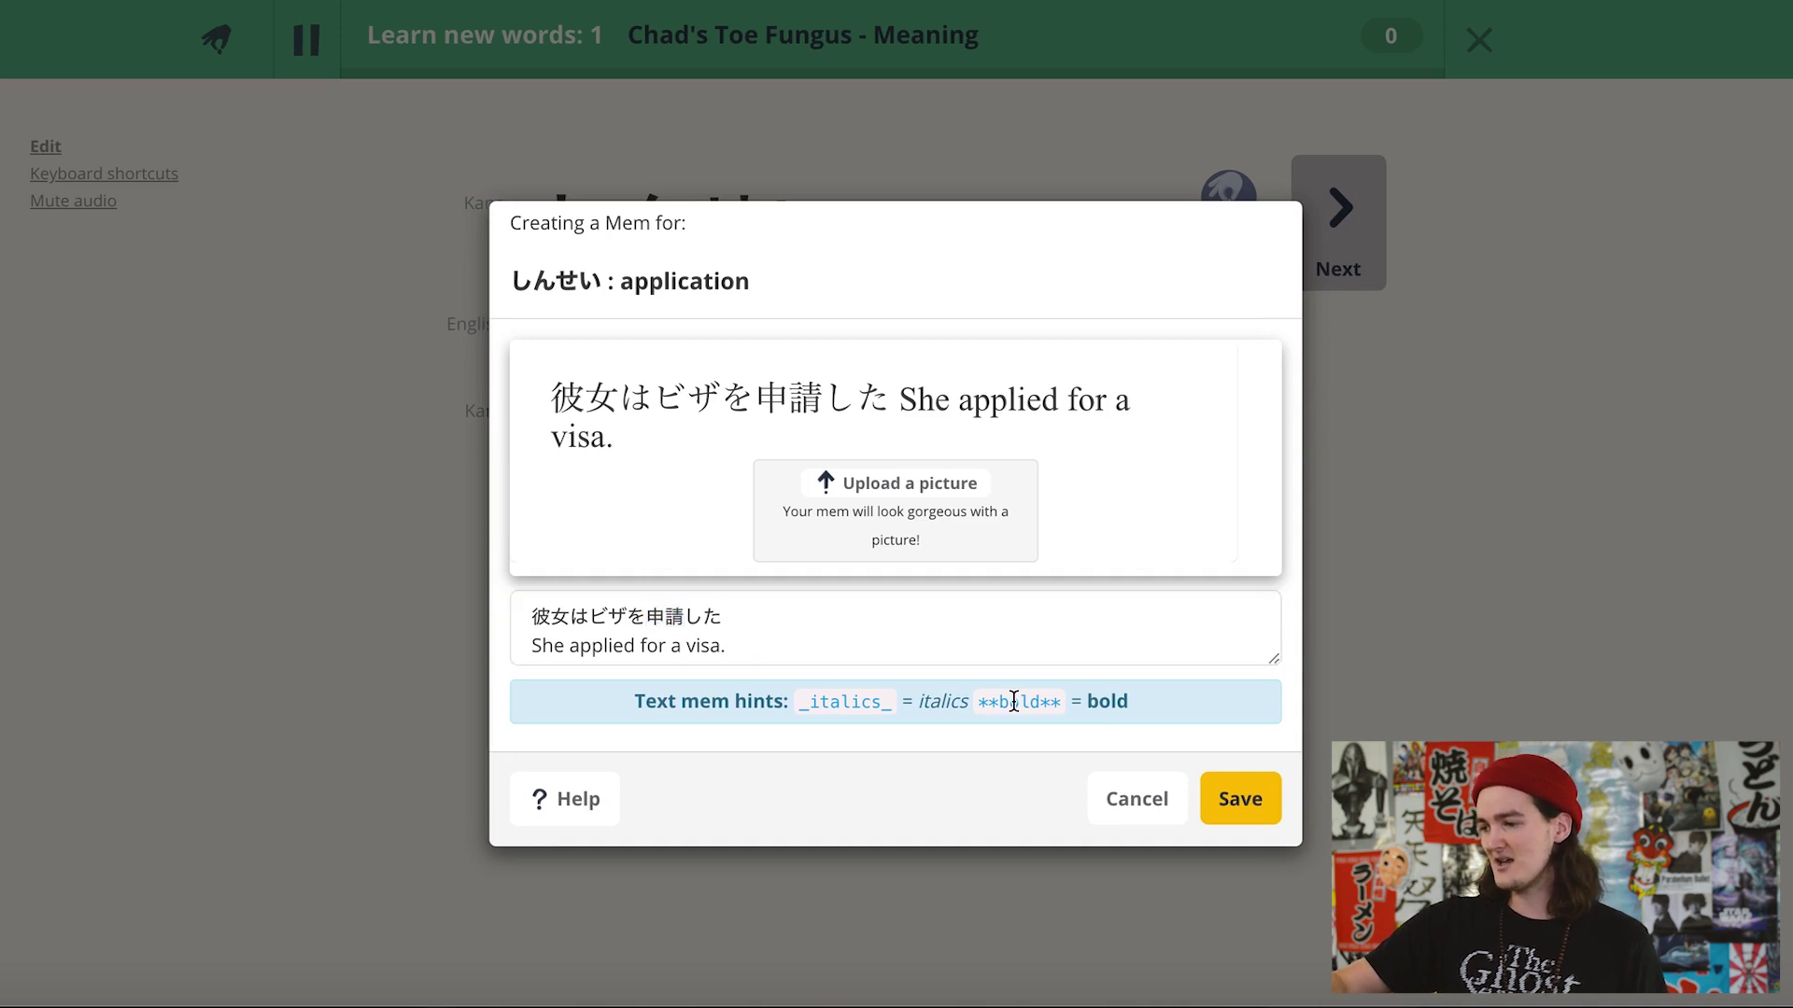
{"action": "left_click", "coordinate": [732, 627]}
{"action": "left_click", "coordinate": [687, 618]}
{"action": "type", "text": "**"}
{"action": "left_click", "coordinate": [648, 617]}
{"action": "type", "text": "**"}
{"action": "left_click", "coordinate": [795, 624]}
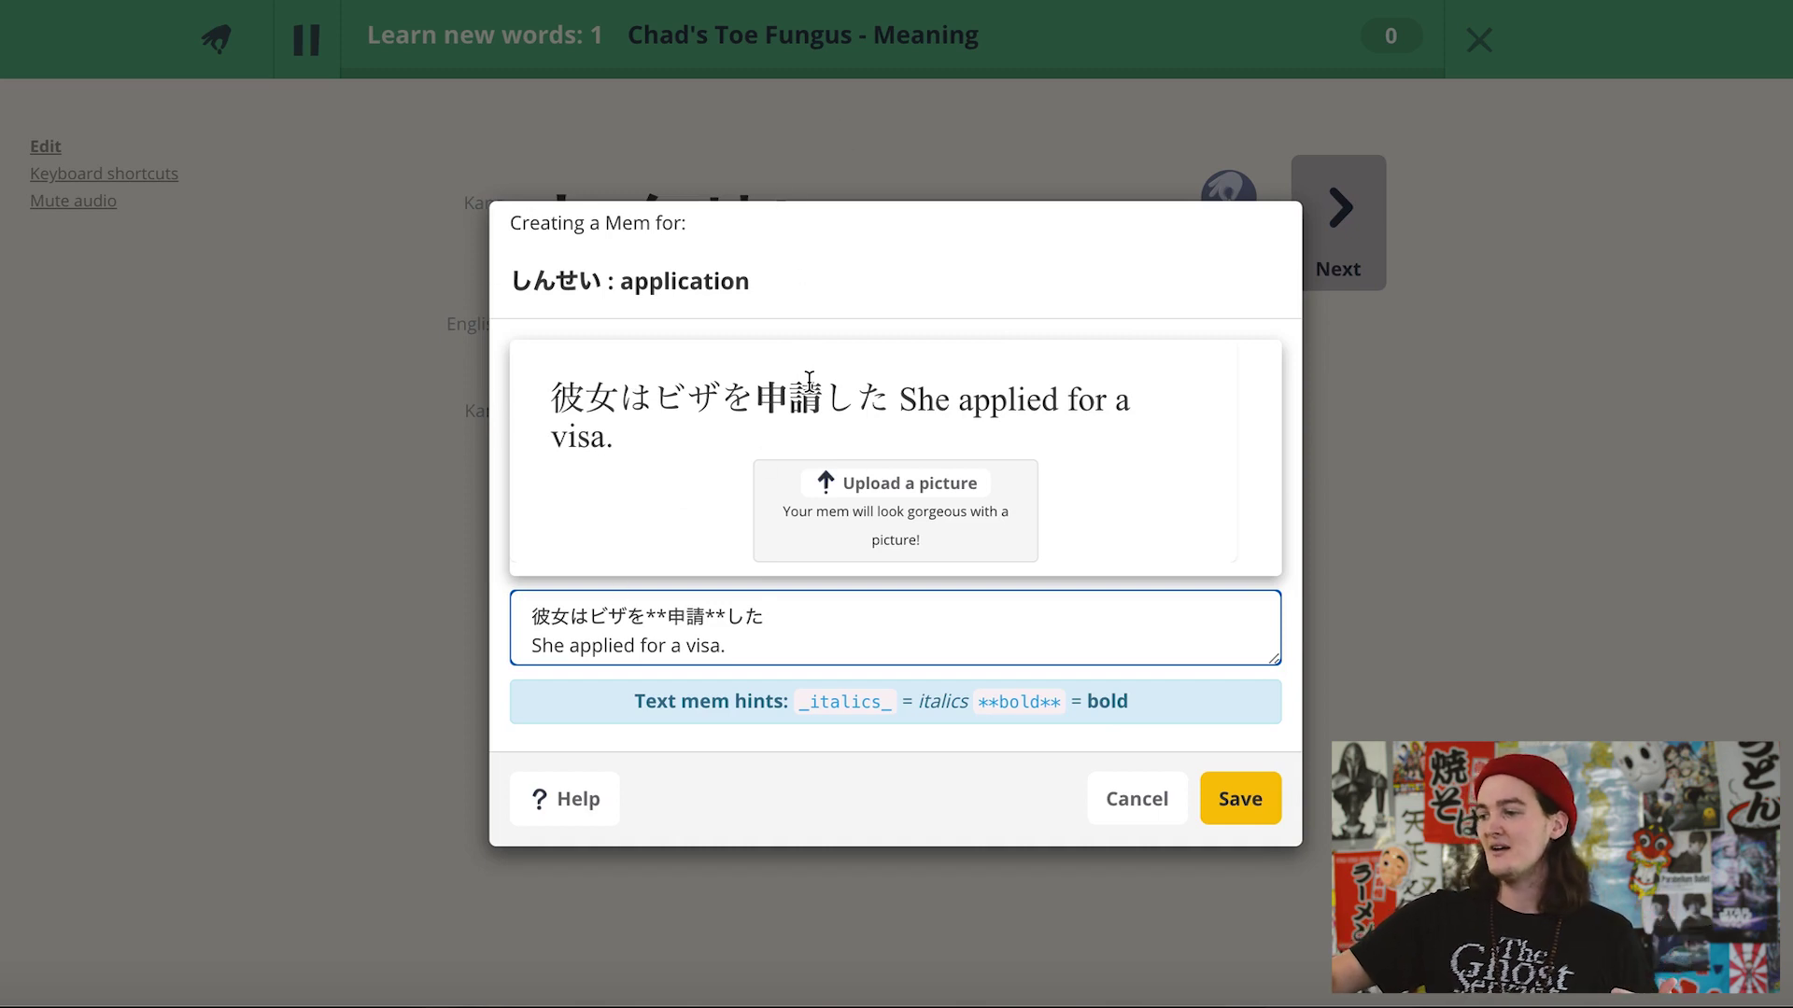
{"action": "left_click_drag", "start_coordinate": [821, 400], "coordinate": [573, 408]}
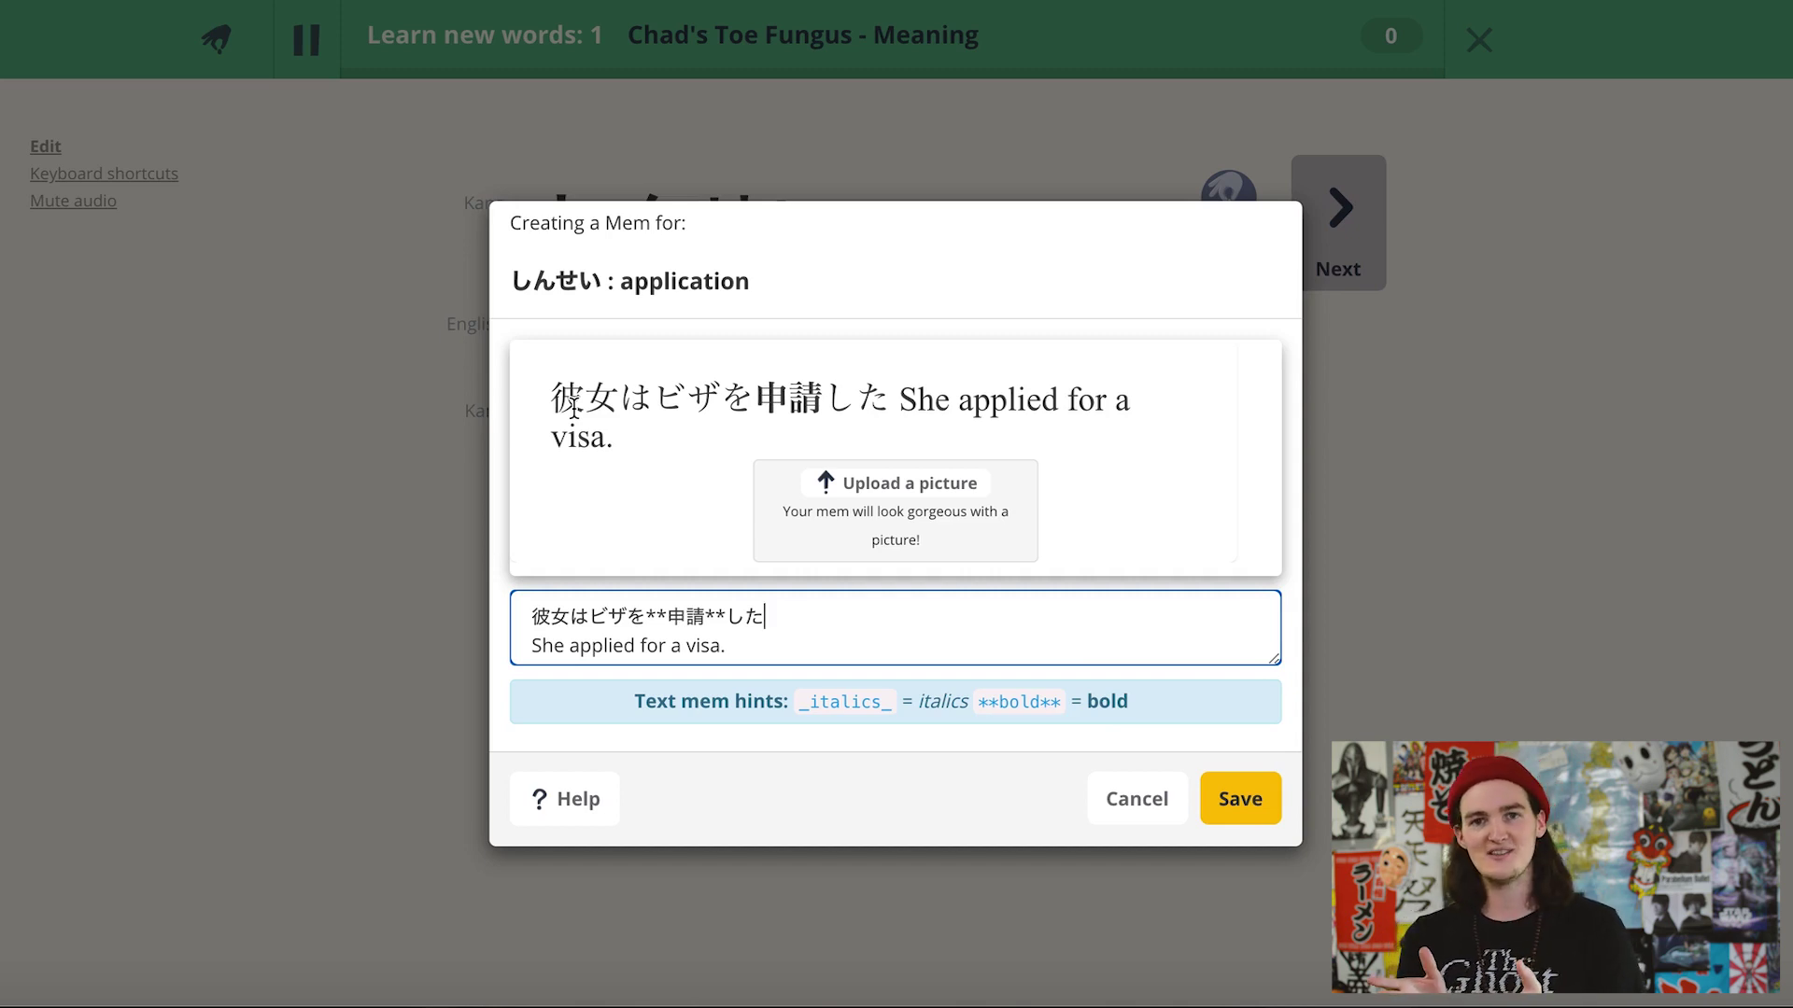
- Make "applied" bold in the mem's English sentence by enclosing it in double asterisks
{"action": "left_click", "coordinate": [732, 649]}
{"action": "left_click", "coordinate": [636, 640]}
{"action": "type", "text": "**"}
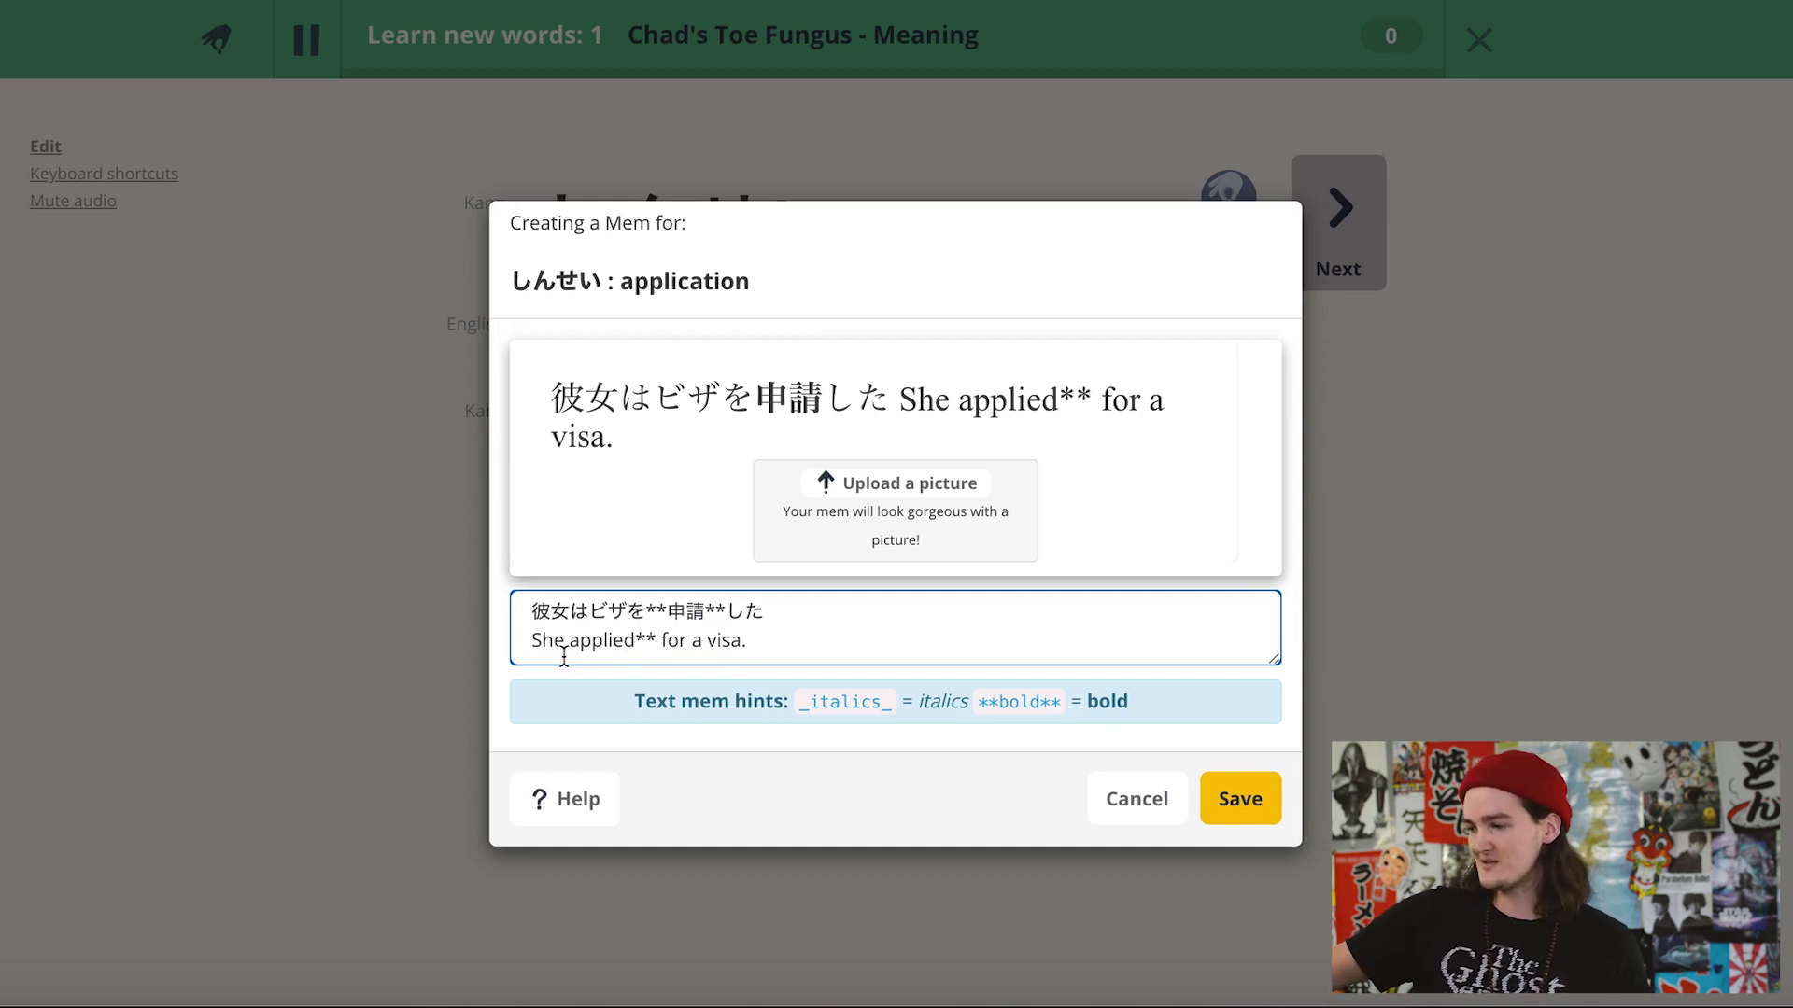
{"action": "right_click", "coordinate": [571, 644]}
{"action": "key", "text": "Escape"}
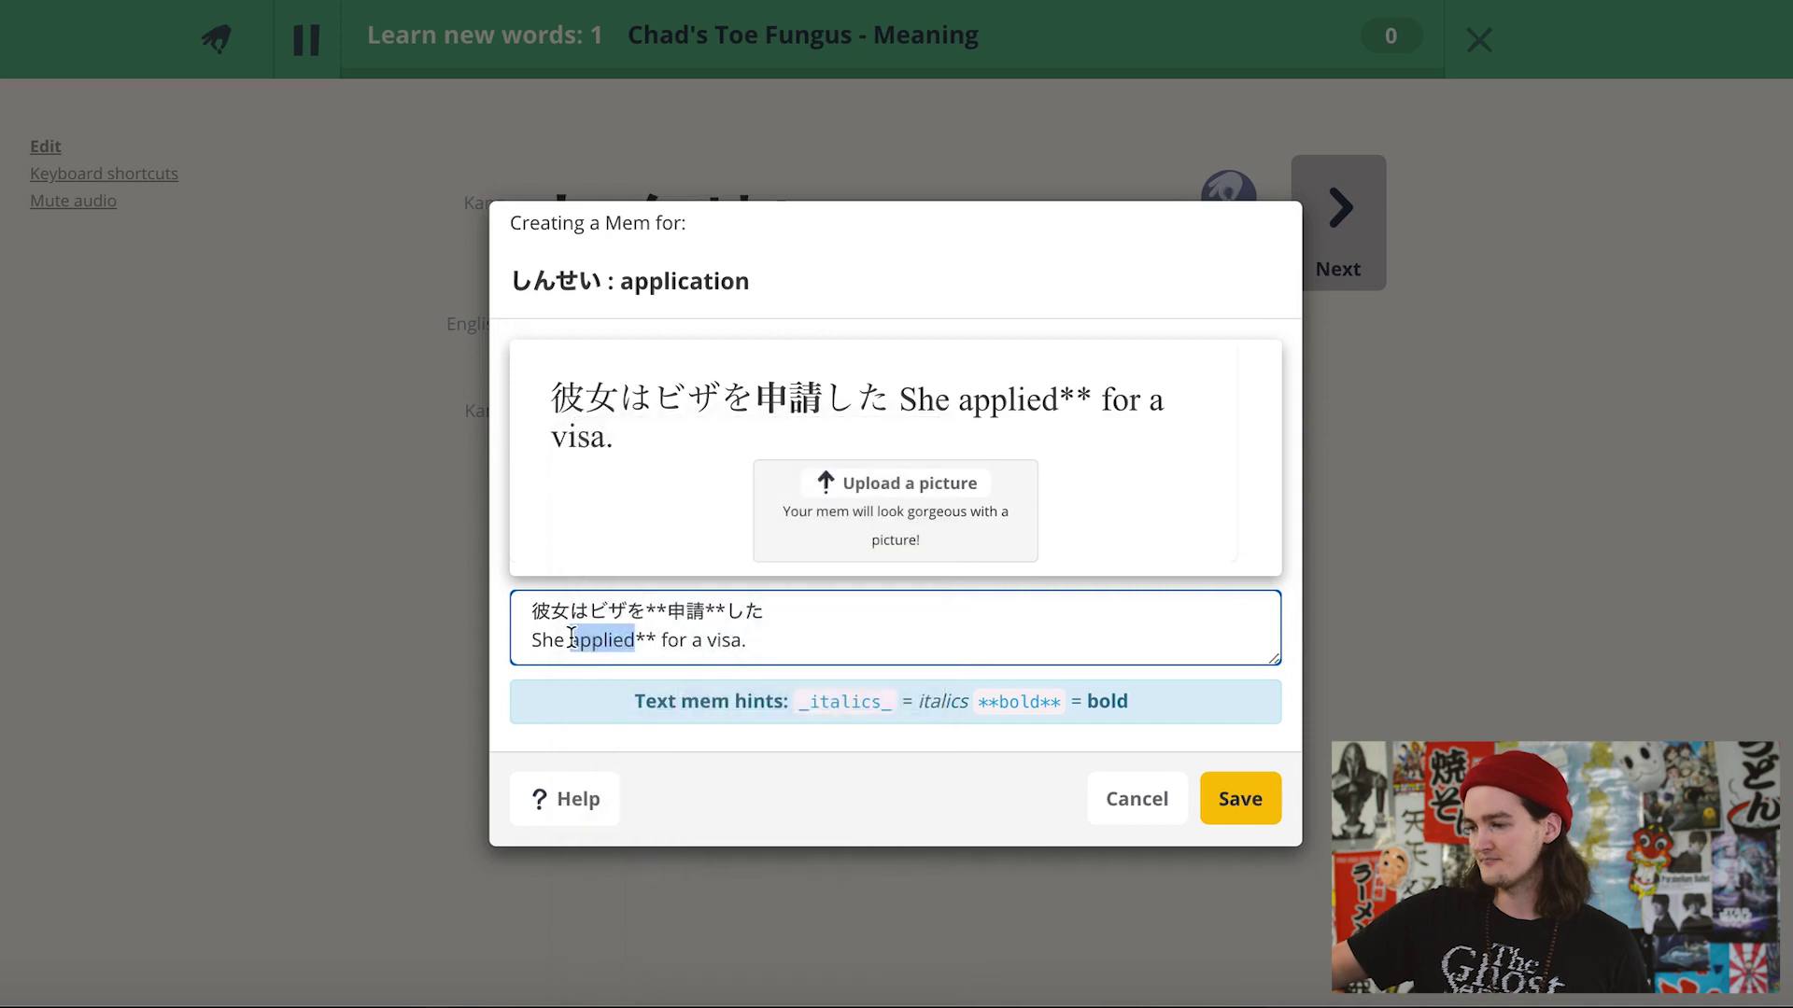
{"action": "left_click", "coordinate": [571, 641]}
{"action": "type", "text": "**"}
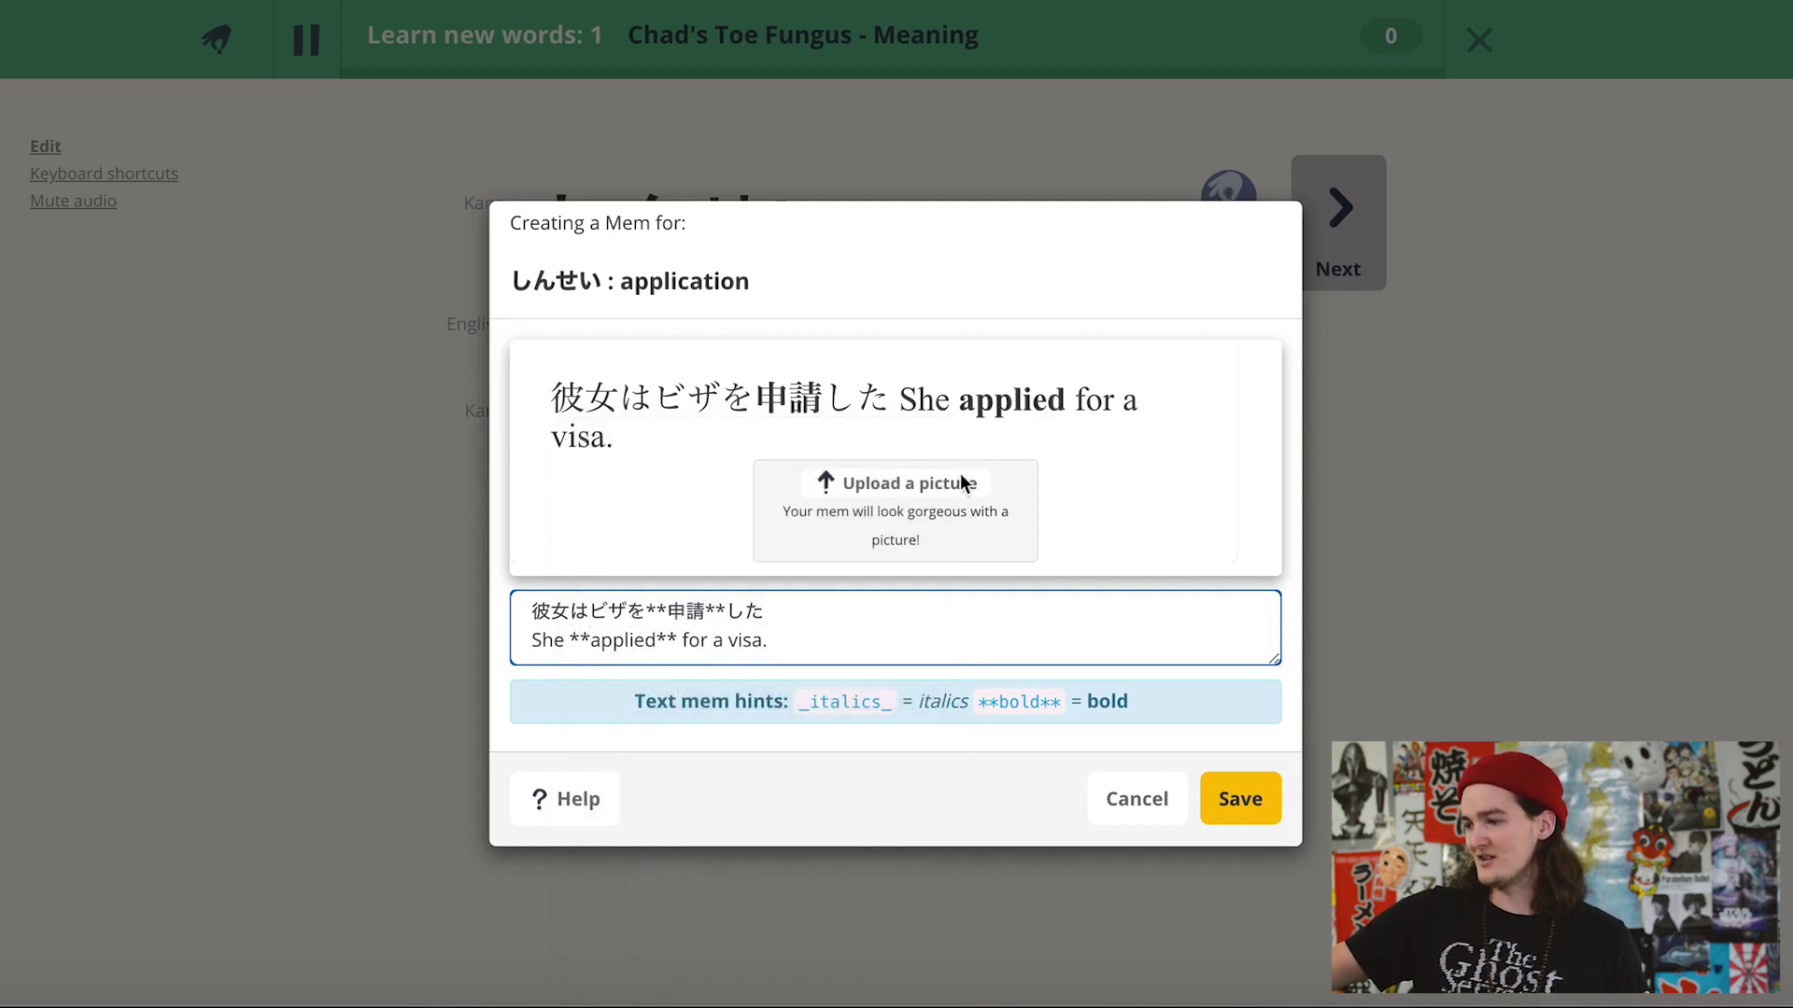
{"action": "left_click", "coordinate": [862, 633]}
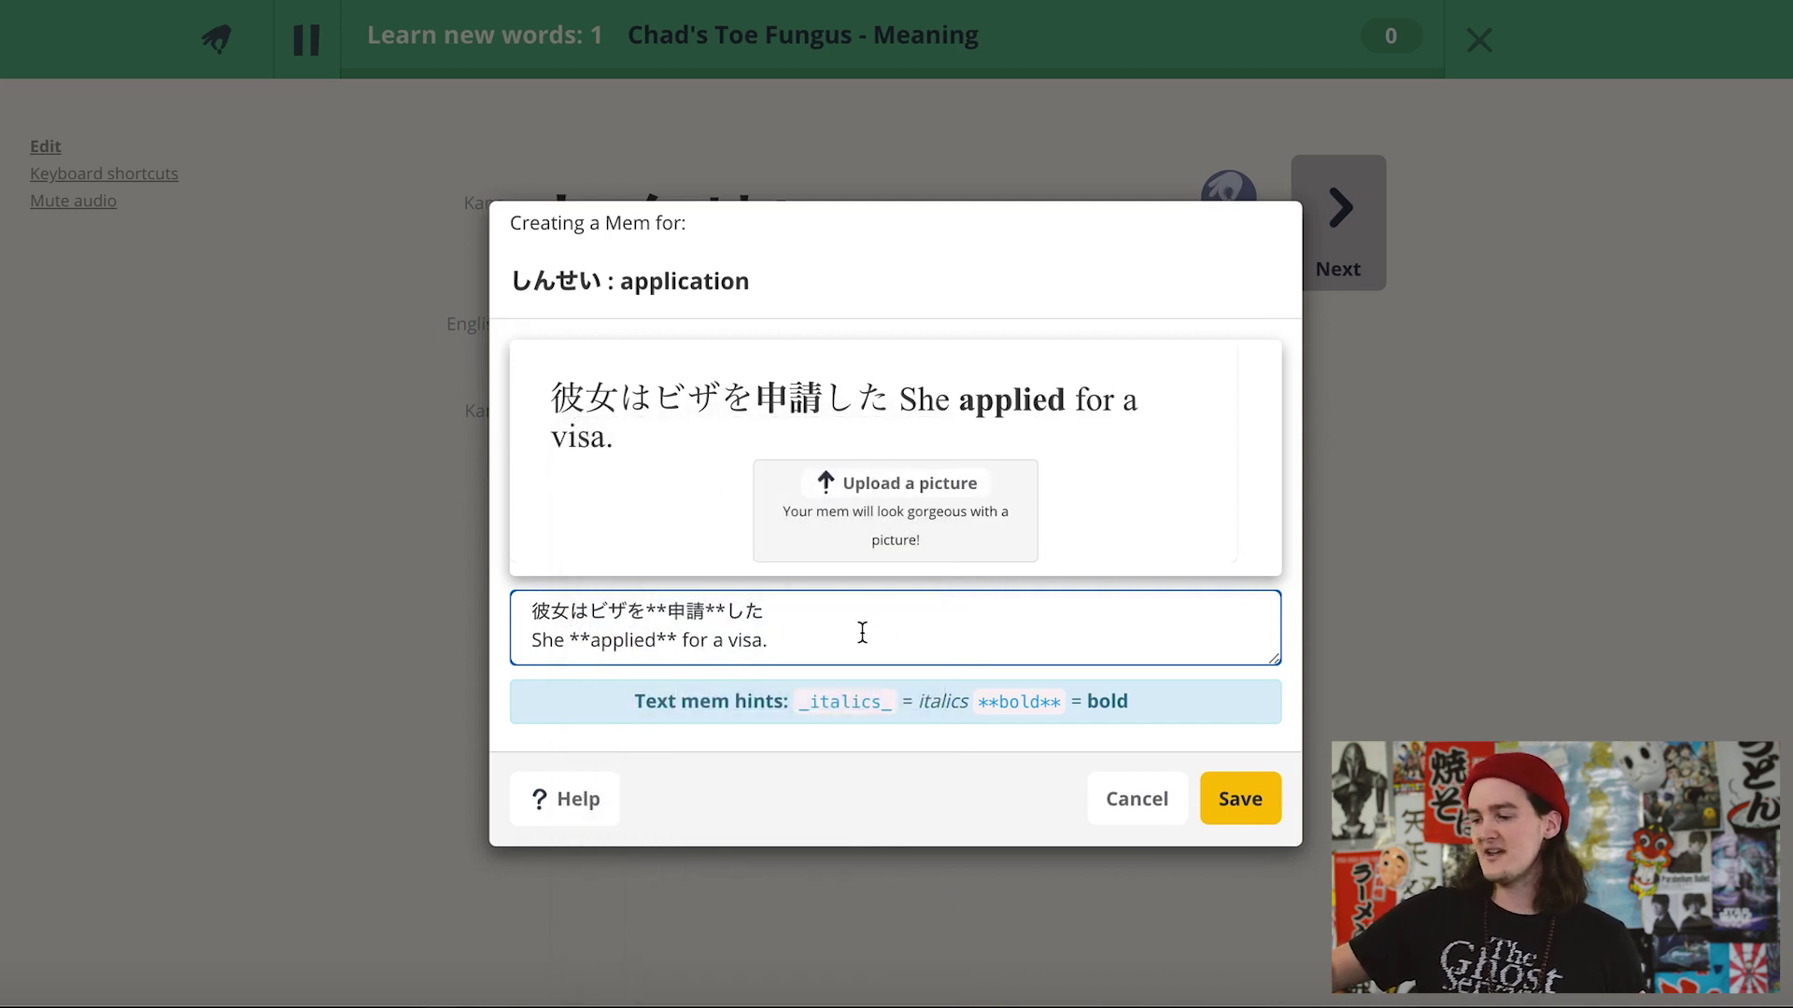
- Add "Charlie Sheen" as a new paragraph below the mem's English sentence and make it bold with double asterisks
{"action": "key", "text": "Return"}
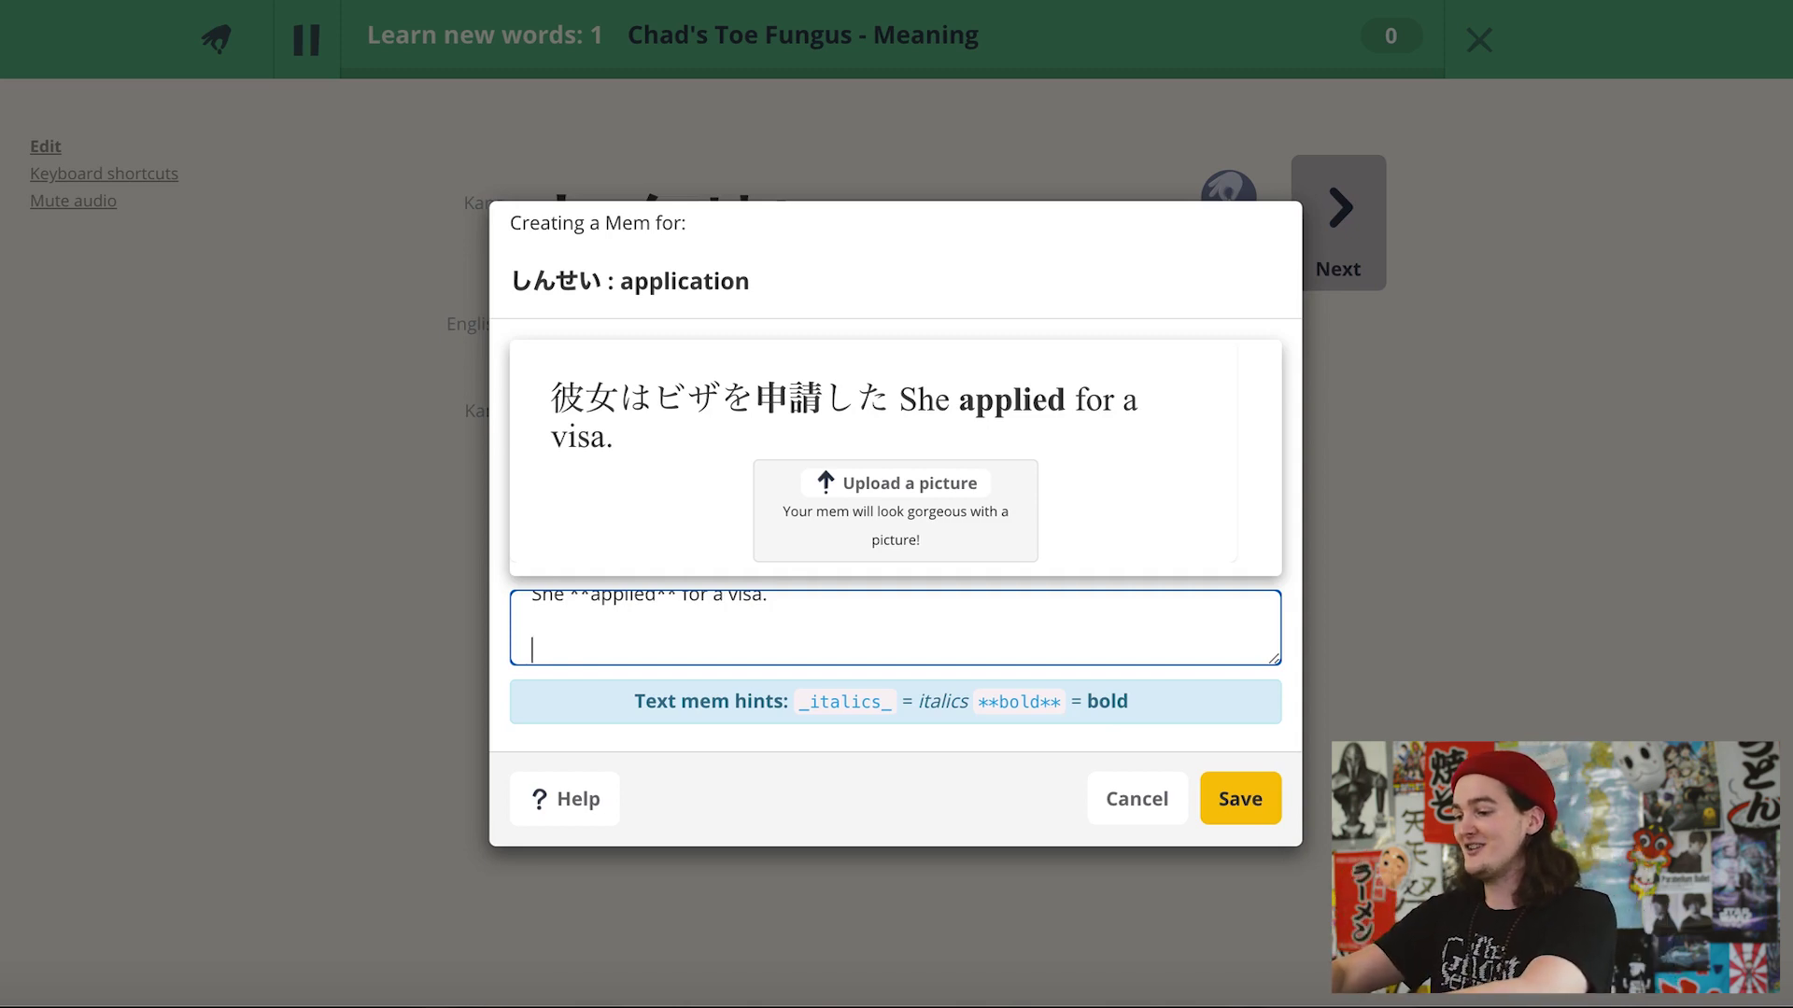
{"action": "type", "text": "Charlie S"}
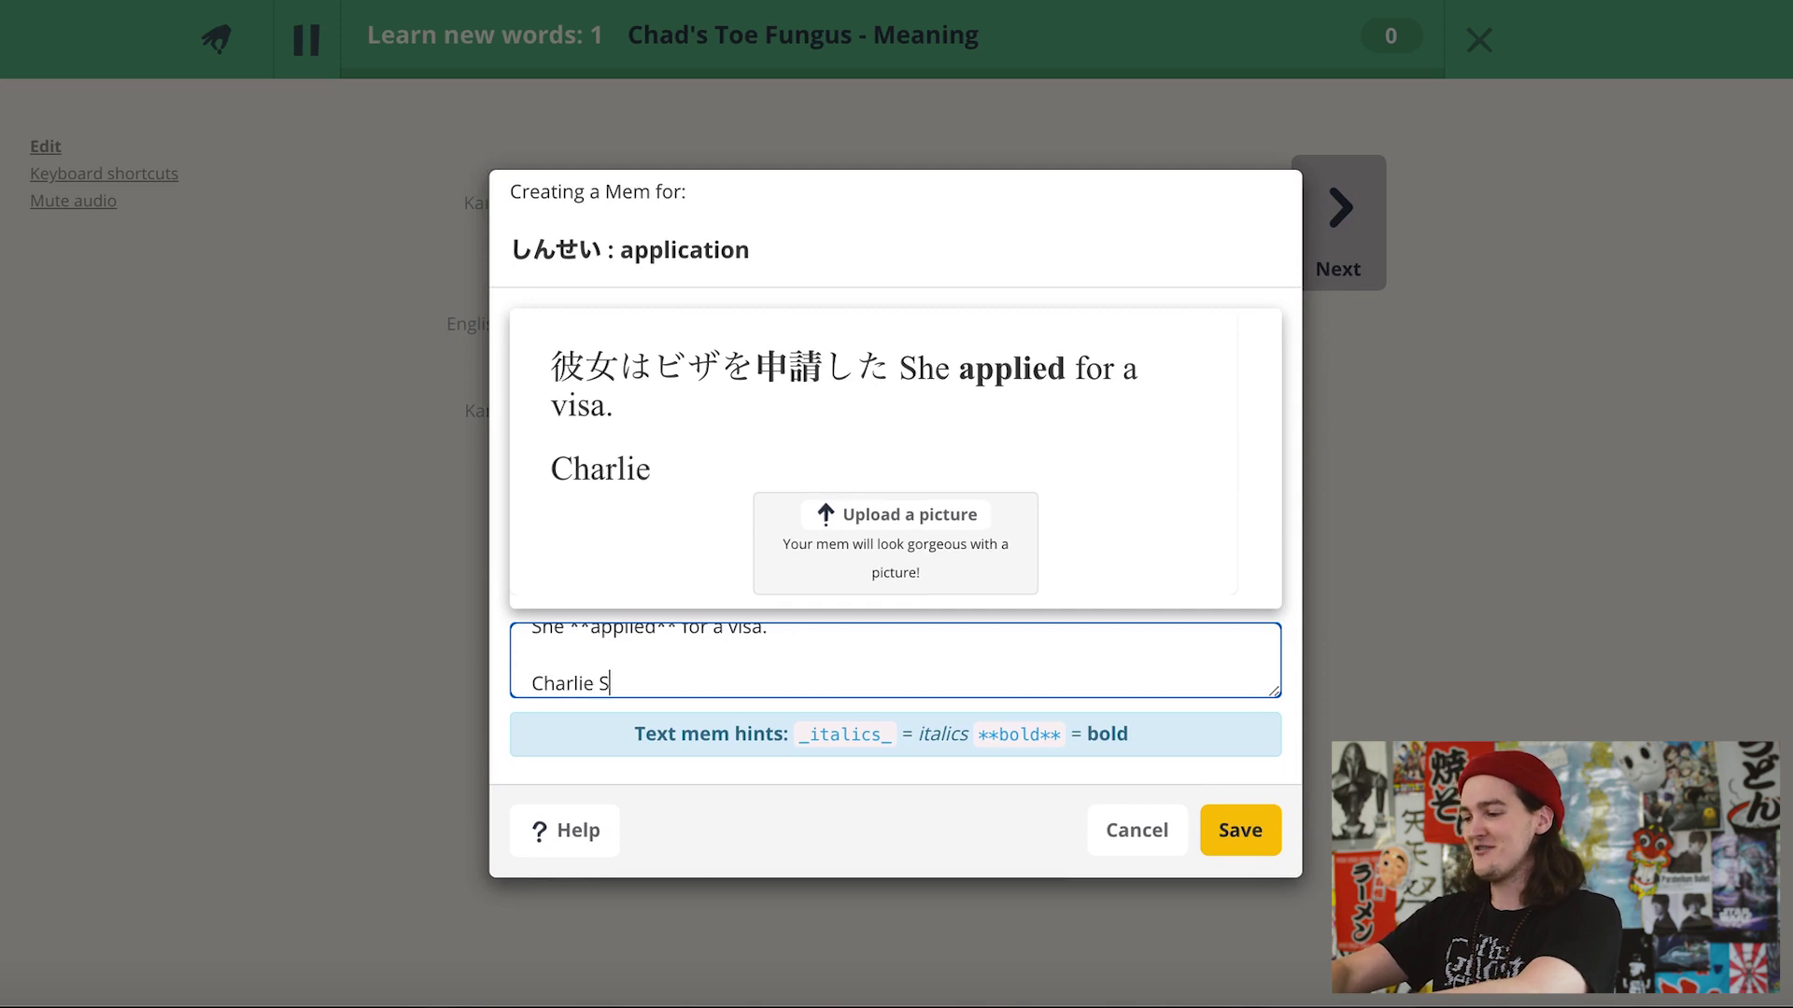
{"action": "type", "text": "heen"}
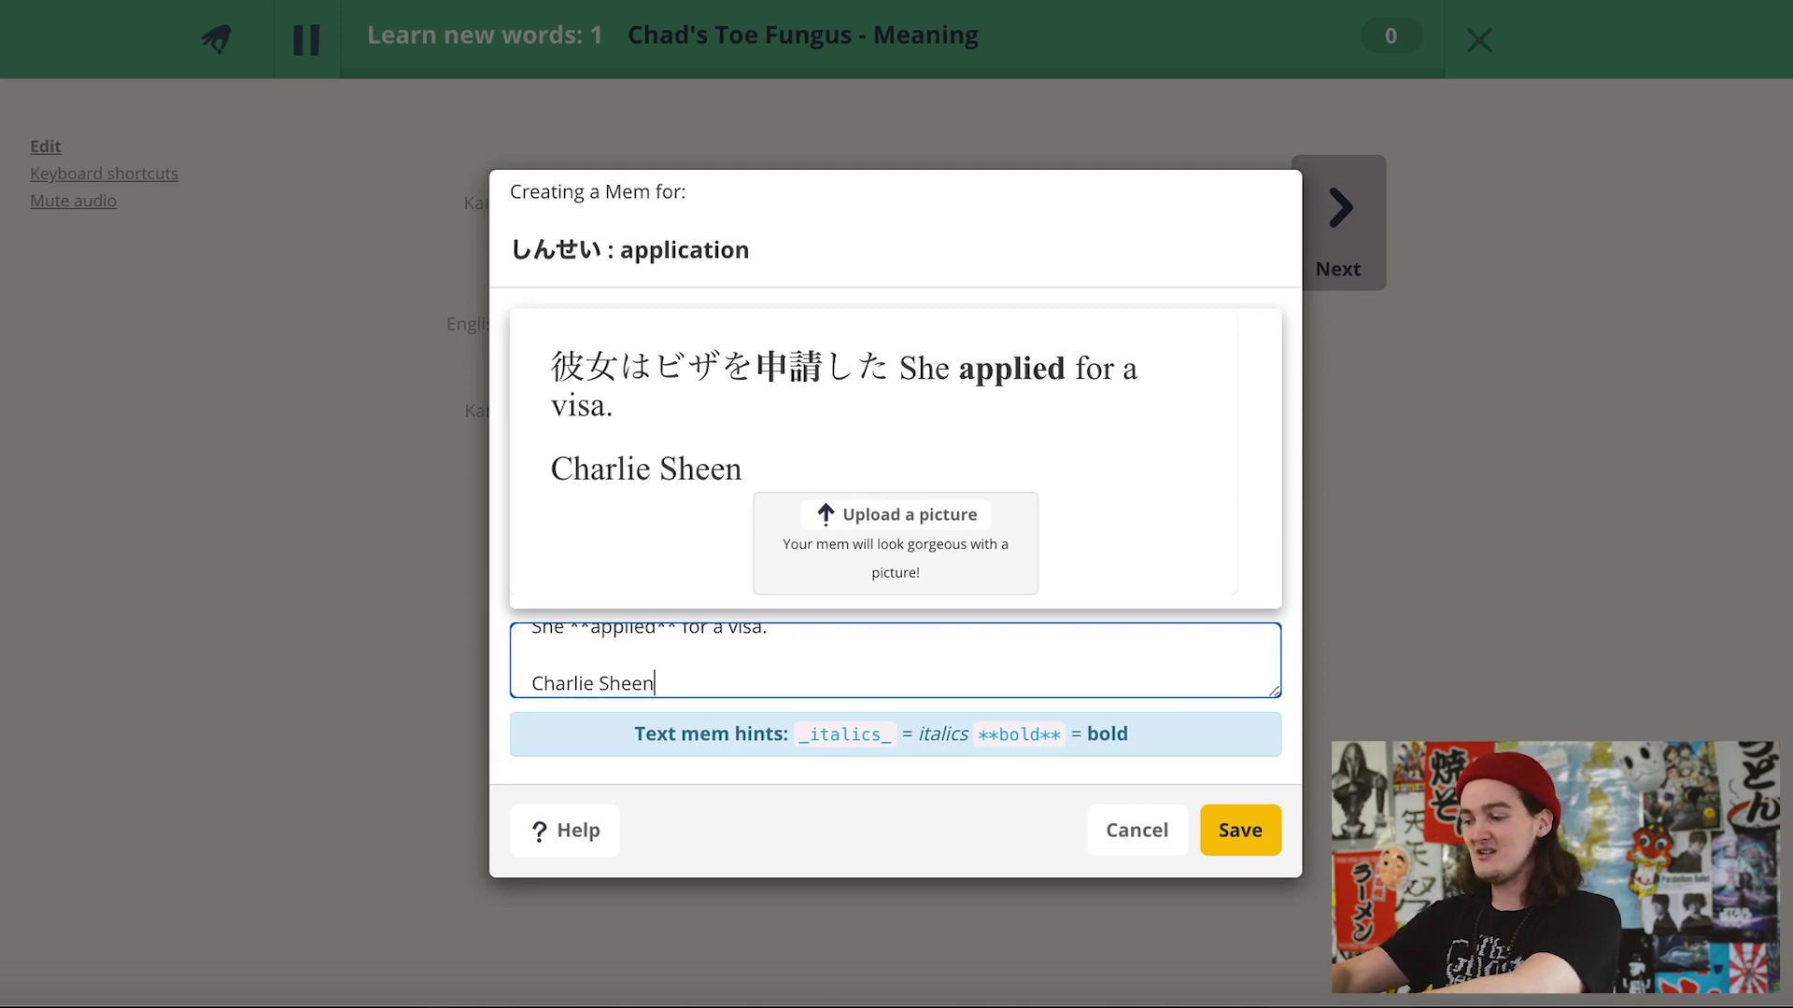
{"action": "type", "text": "**"}
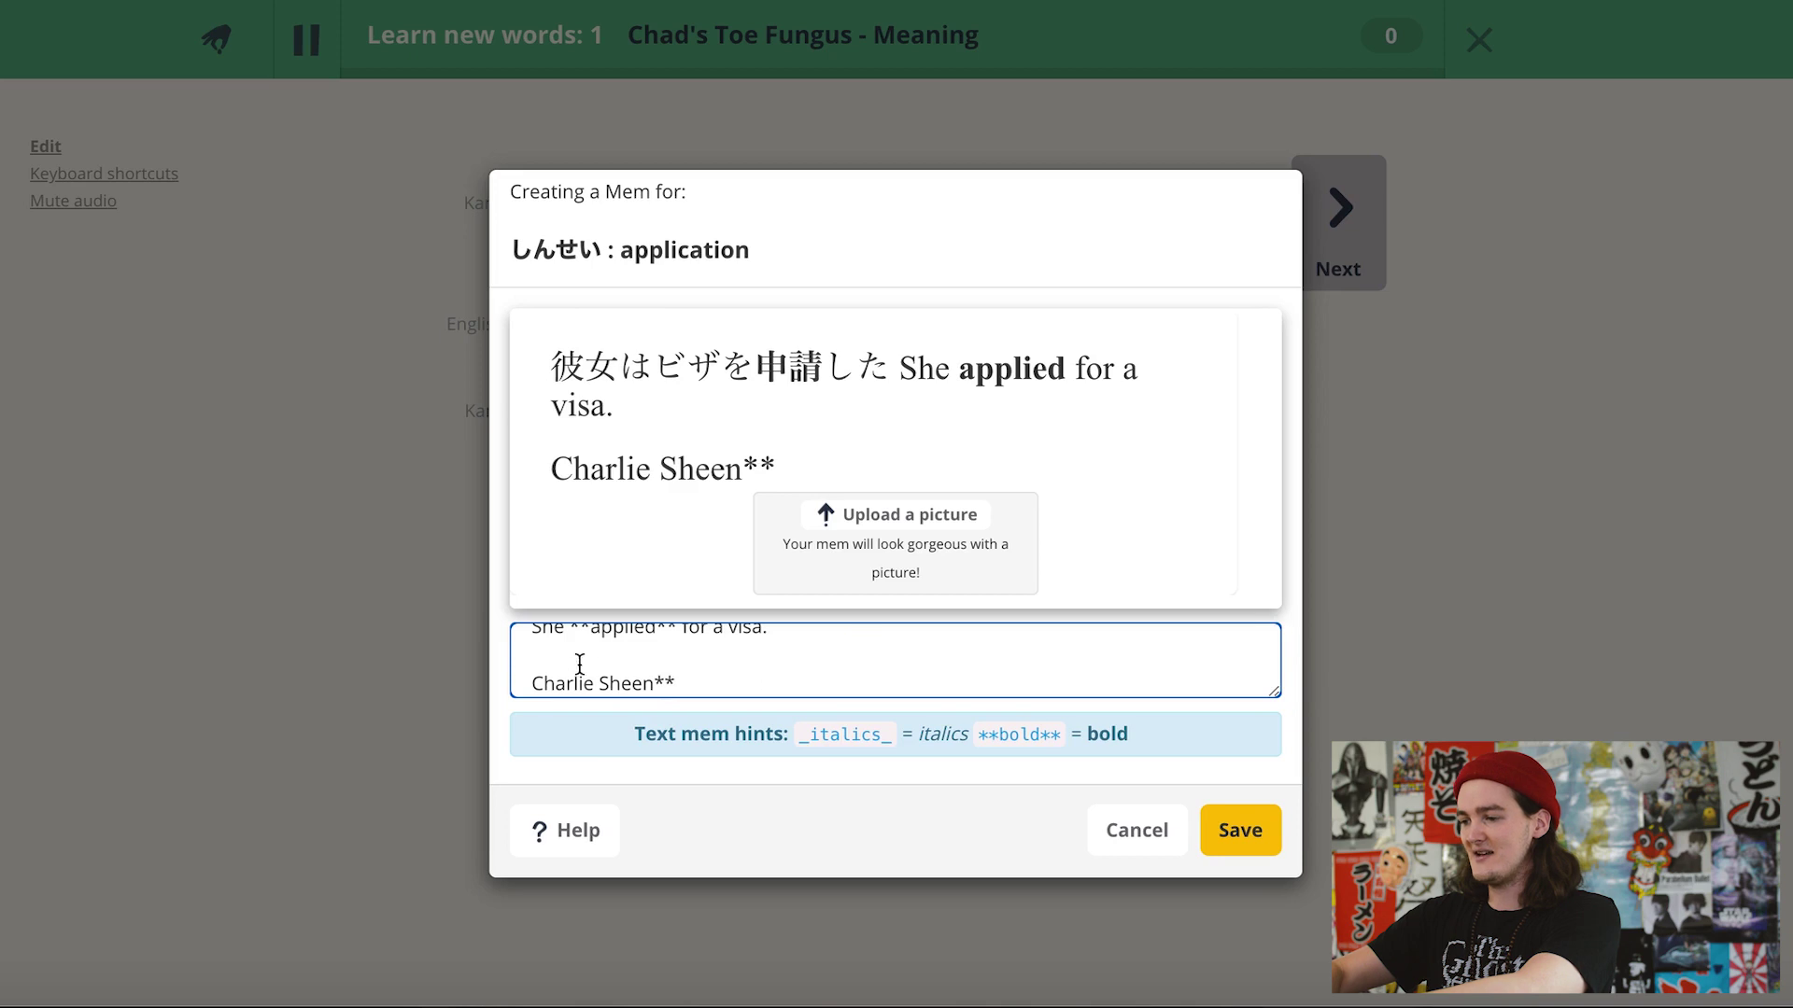
{"action": "left_click", "coordinate": [531, 680]}
{"action": "type", "text": "**"}
- Complete the mem's last line after the bold name with "SAYs he APPLIED for the visa" and save the mem
{"action": "left_click", "coordinate": [781, 676]}
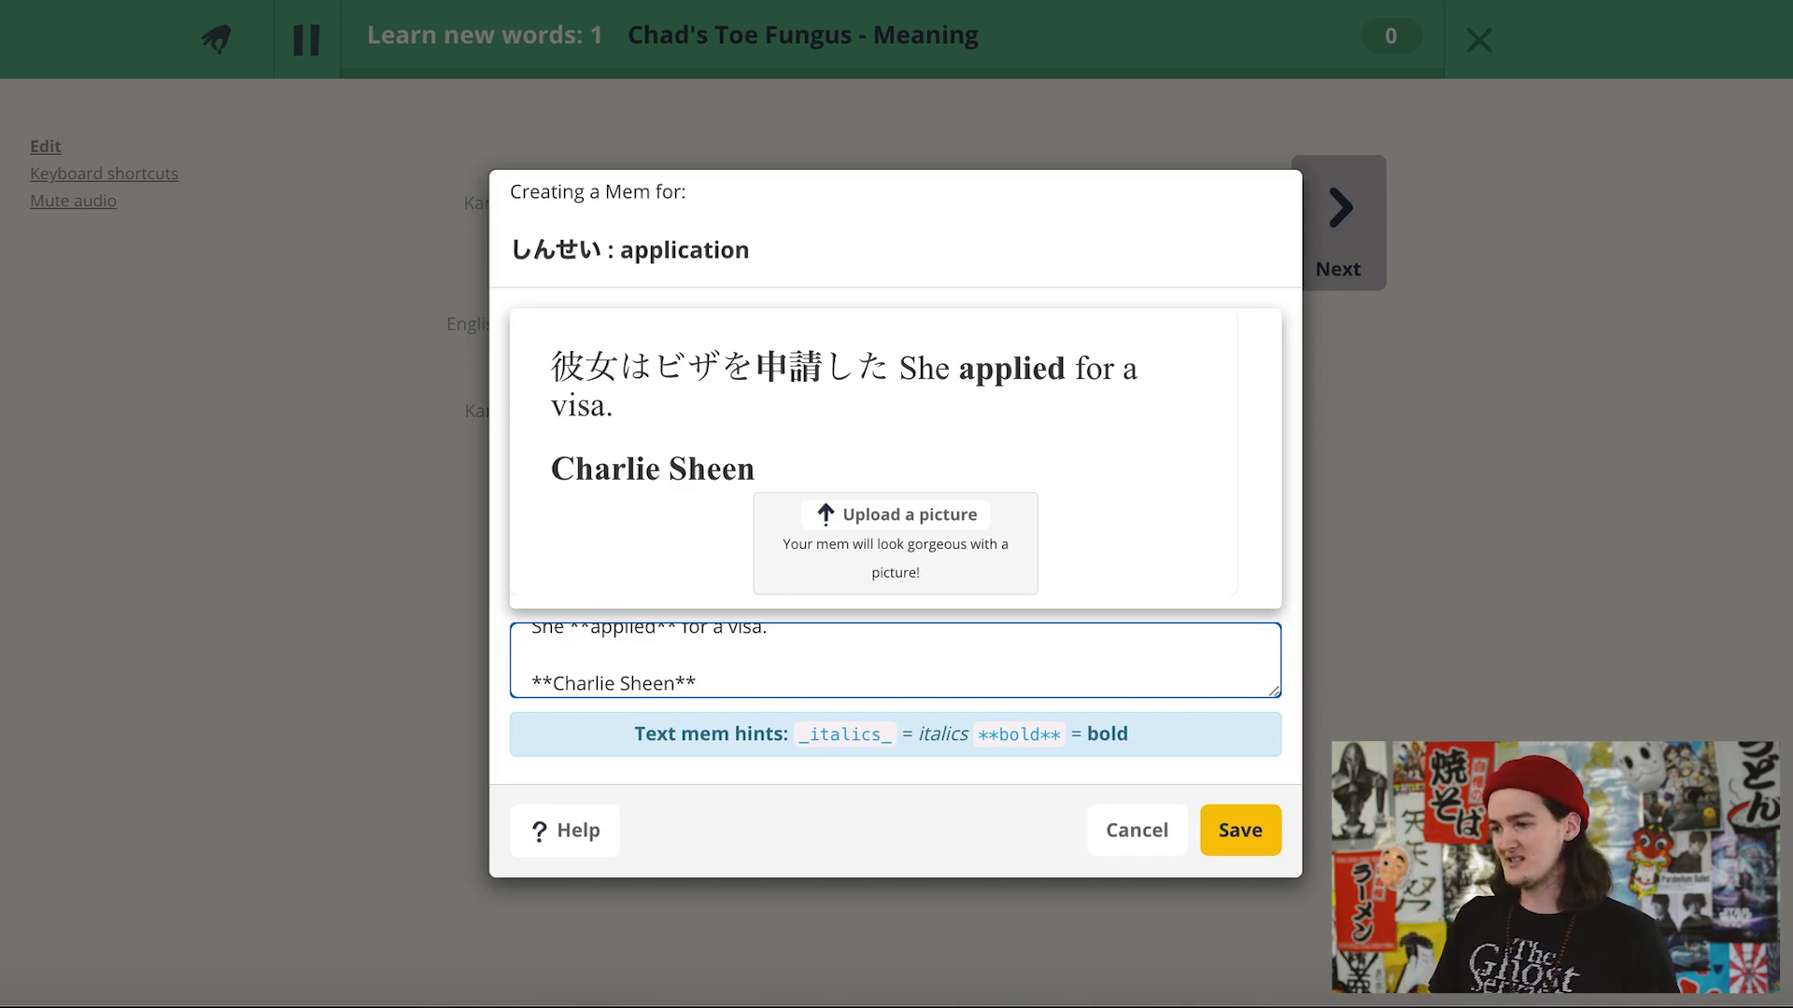
{"action": "type", "text": "SAID"}
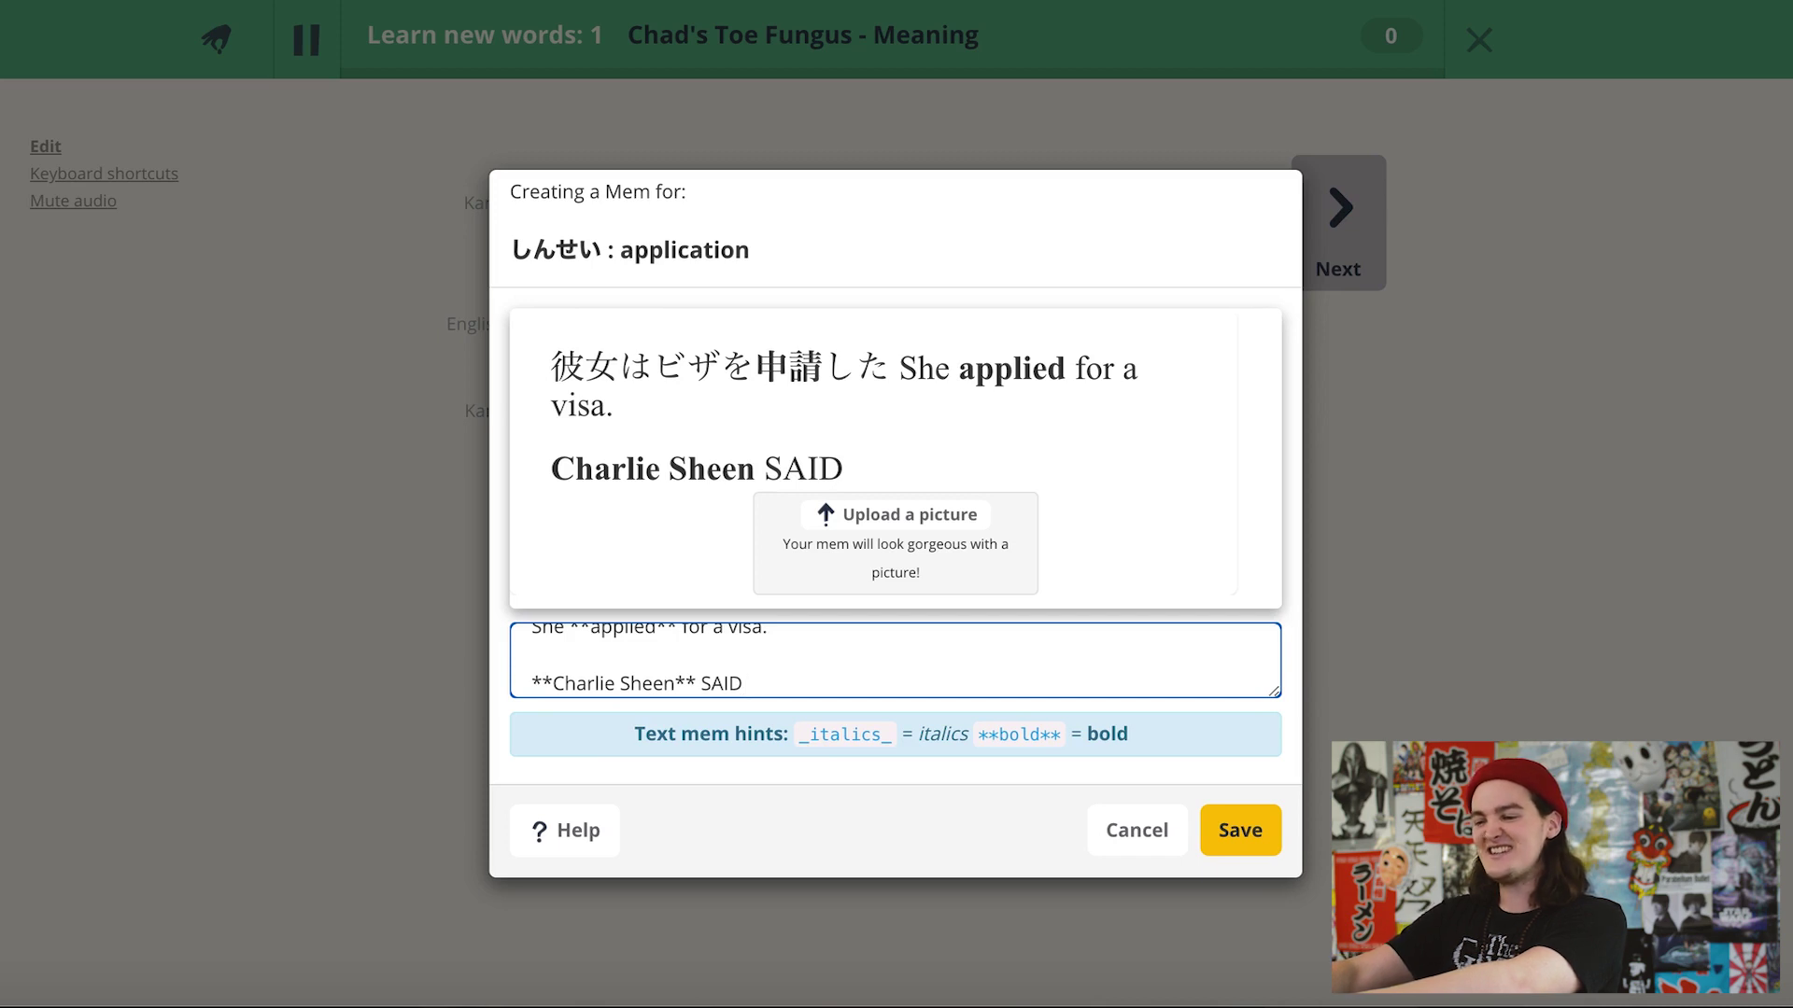
{"action": "key", "text": "BackSpace"}
{"action": "key", "text": "BackSpace"}
{"action": "key", "text": "BackSpace"}
{"action": "type", "text": "Y"}
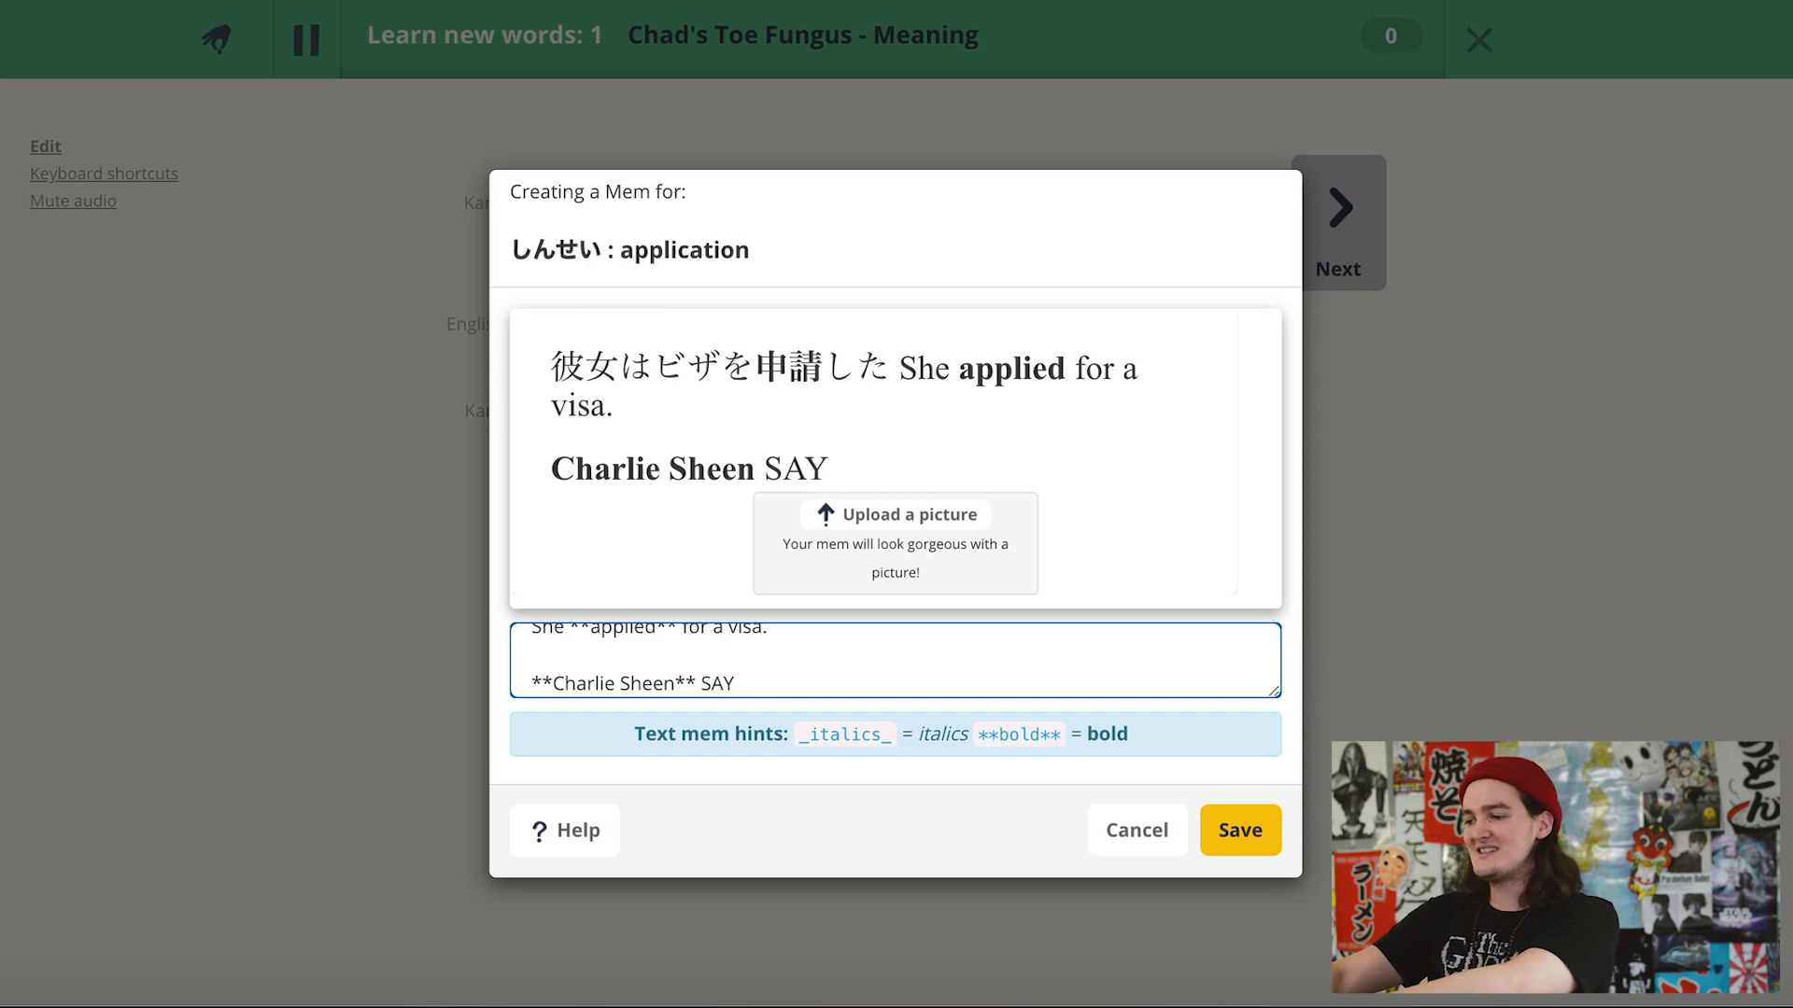
{"action": "type", "text": "s"}
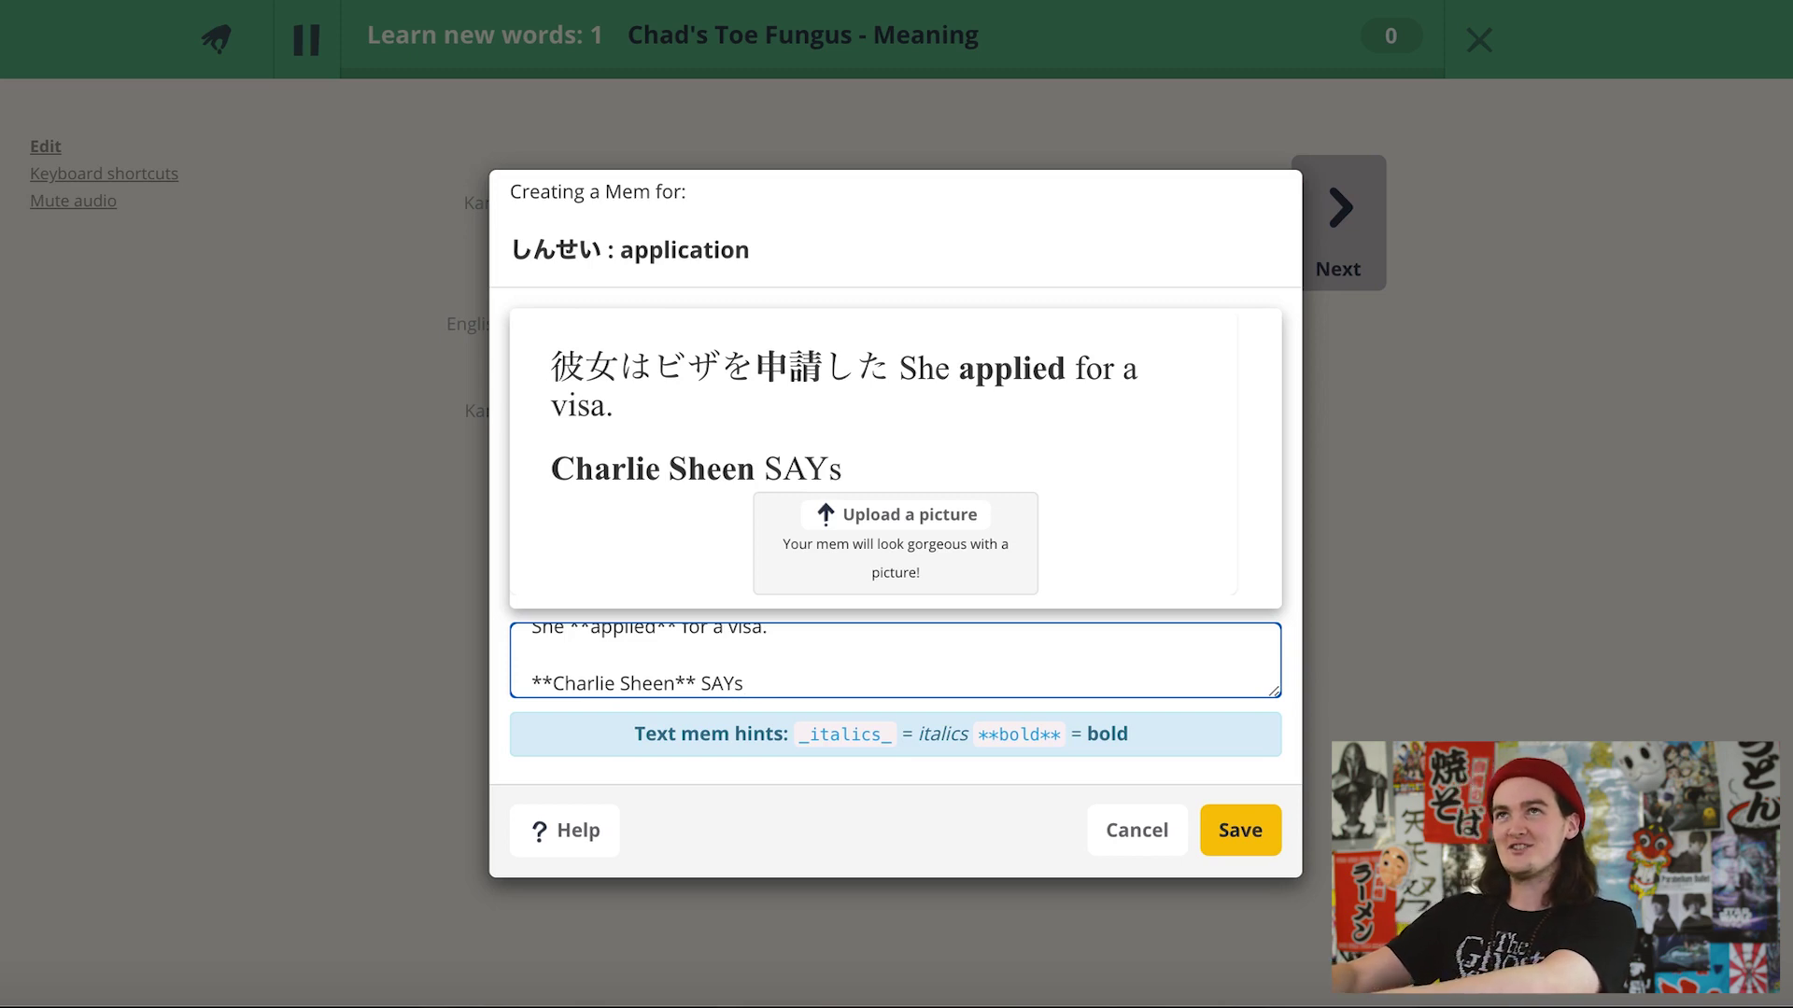
{"action": "type", "text": " he APPLIED "}
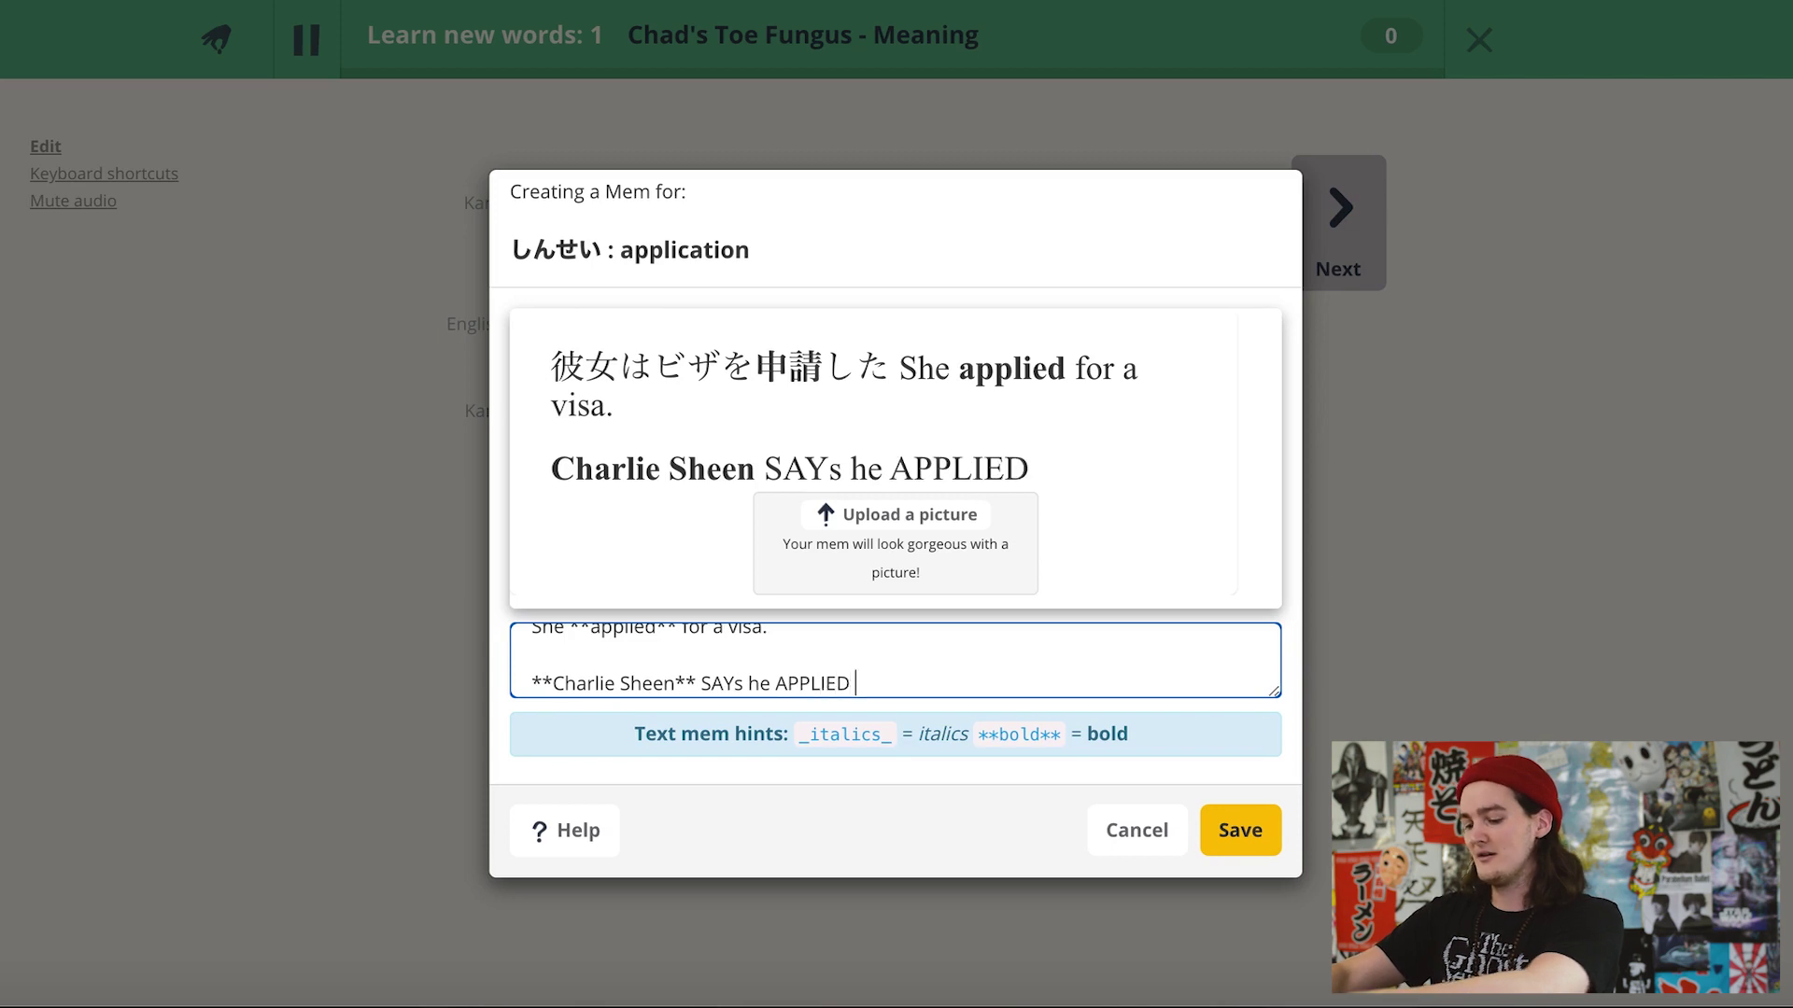
{"action": "type", "text": "for the "}
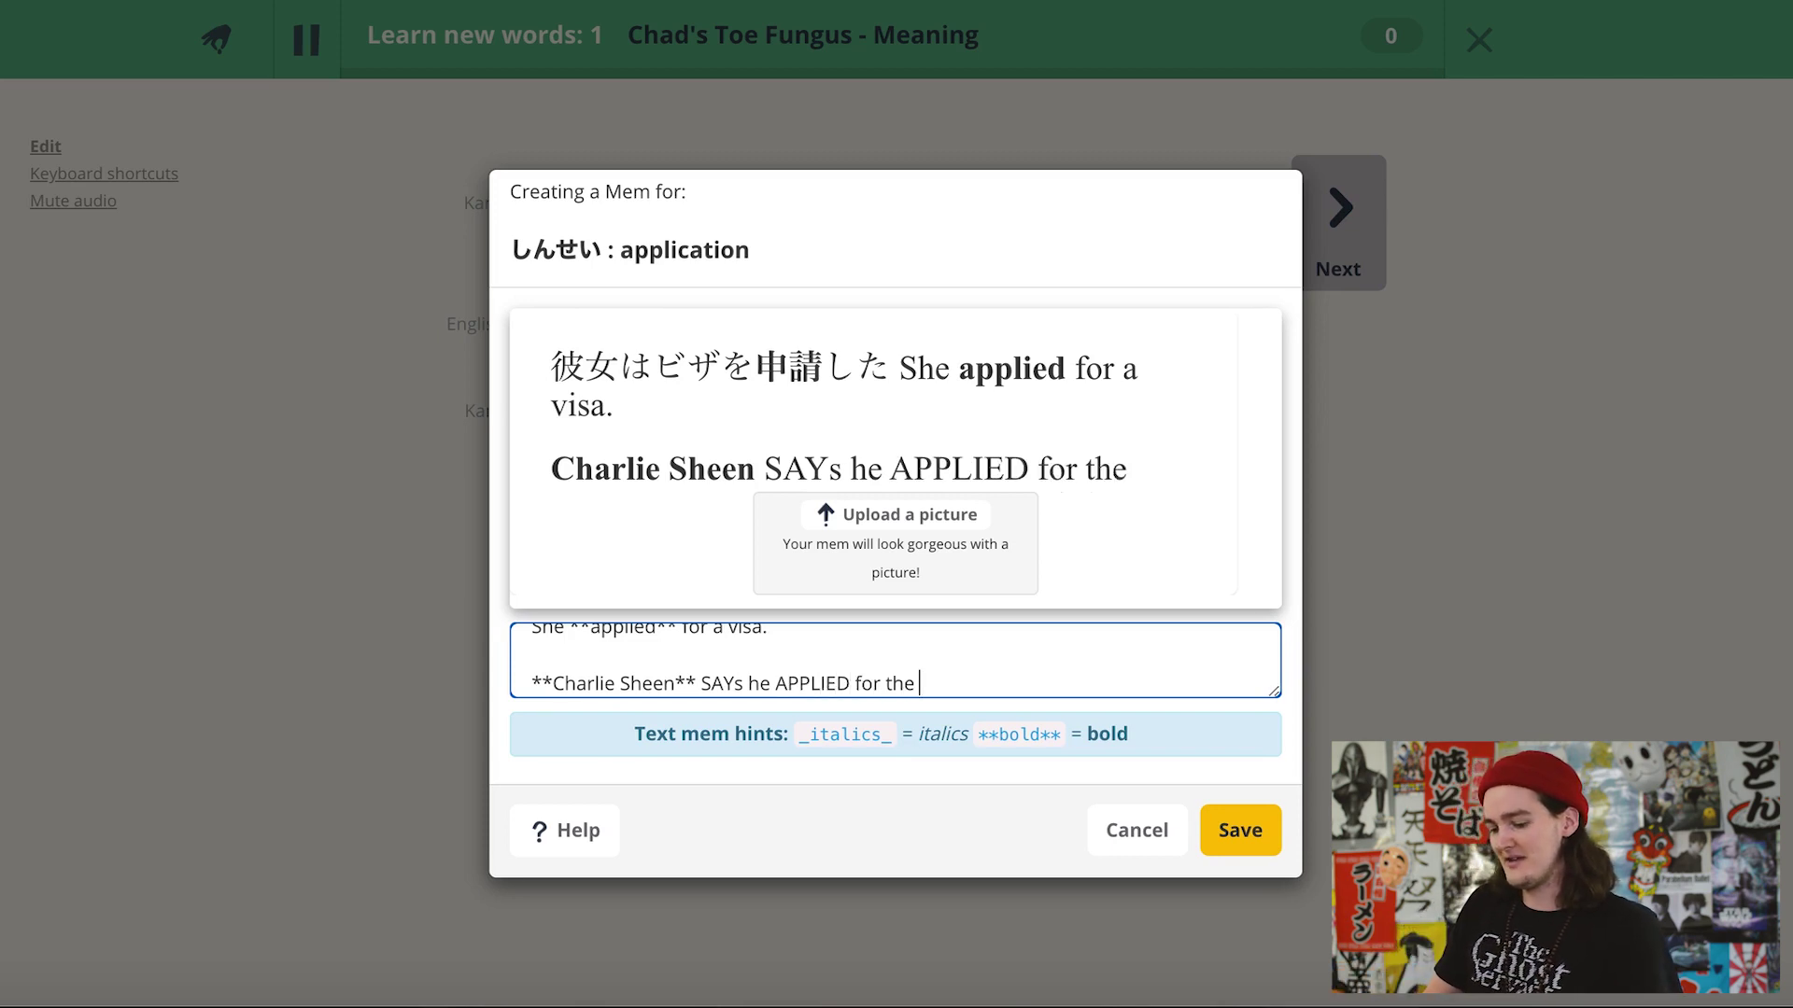
{"action": "type", "text": "visa"}
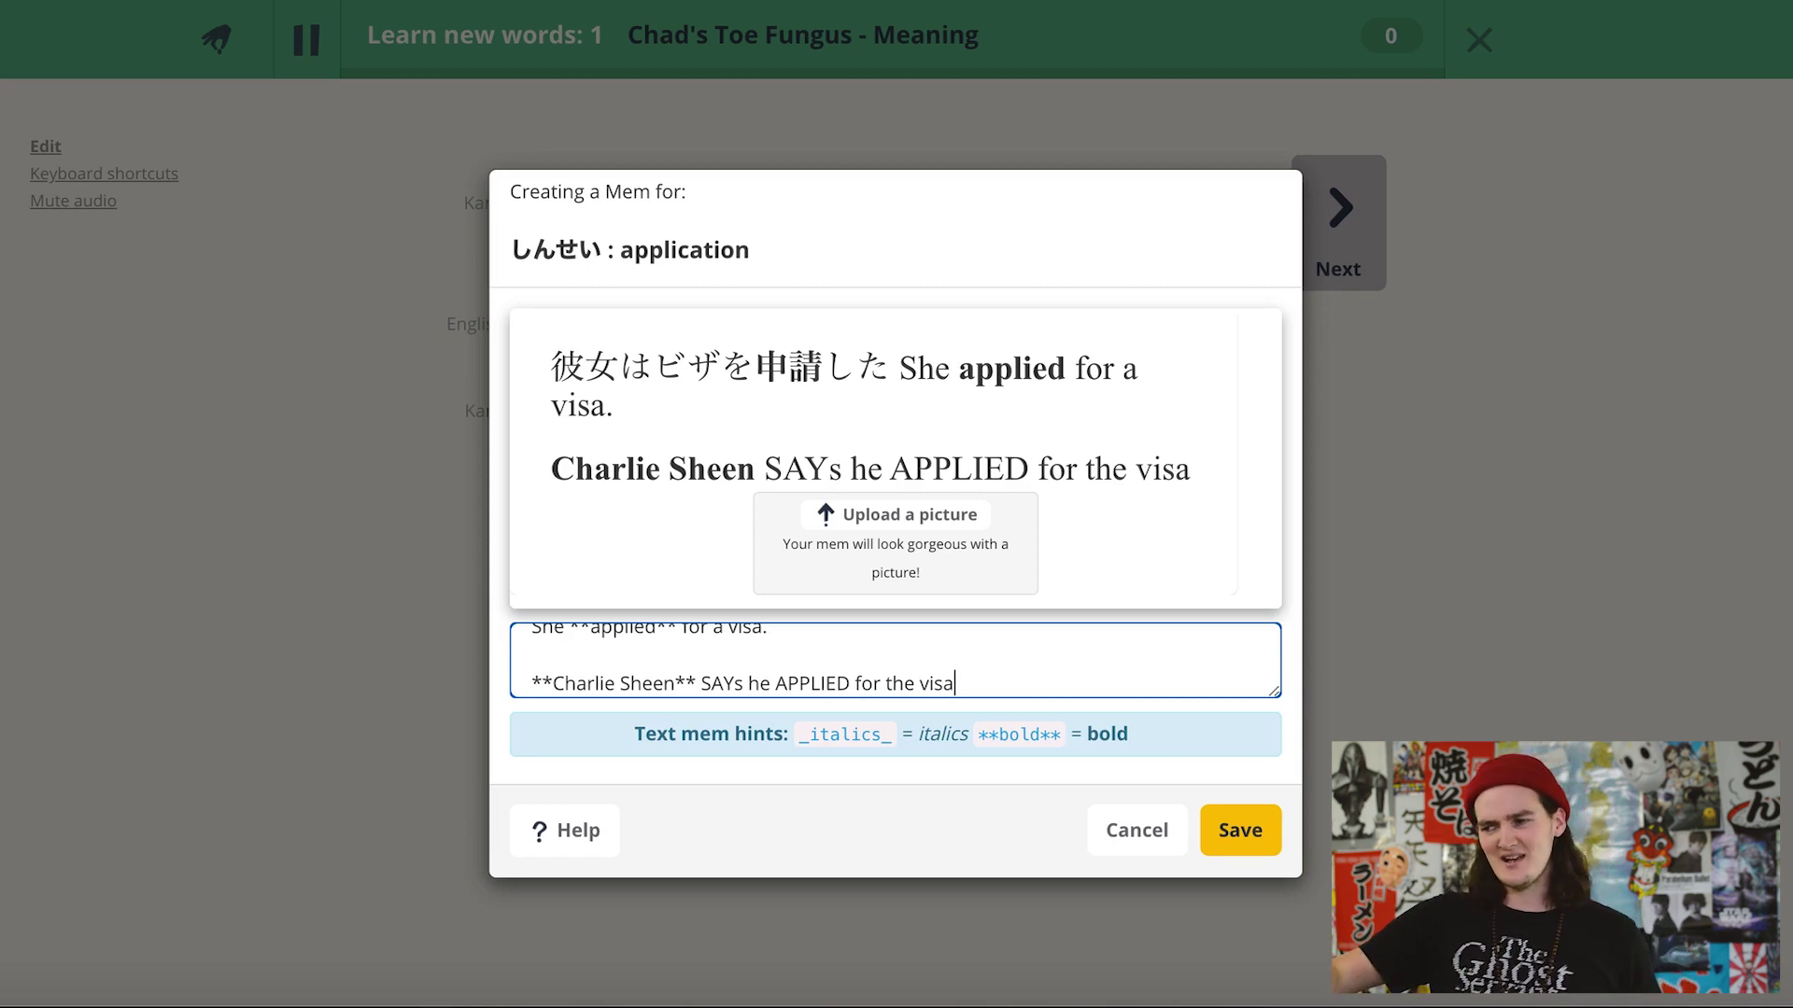
{"action": "left_click", "coordinate": [1242, 834]}
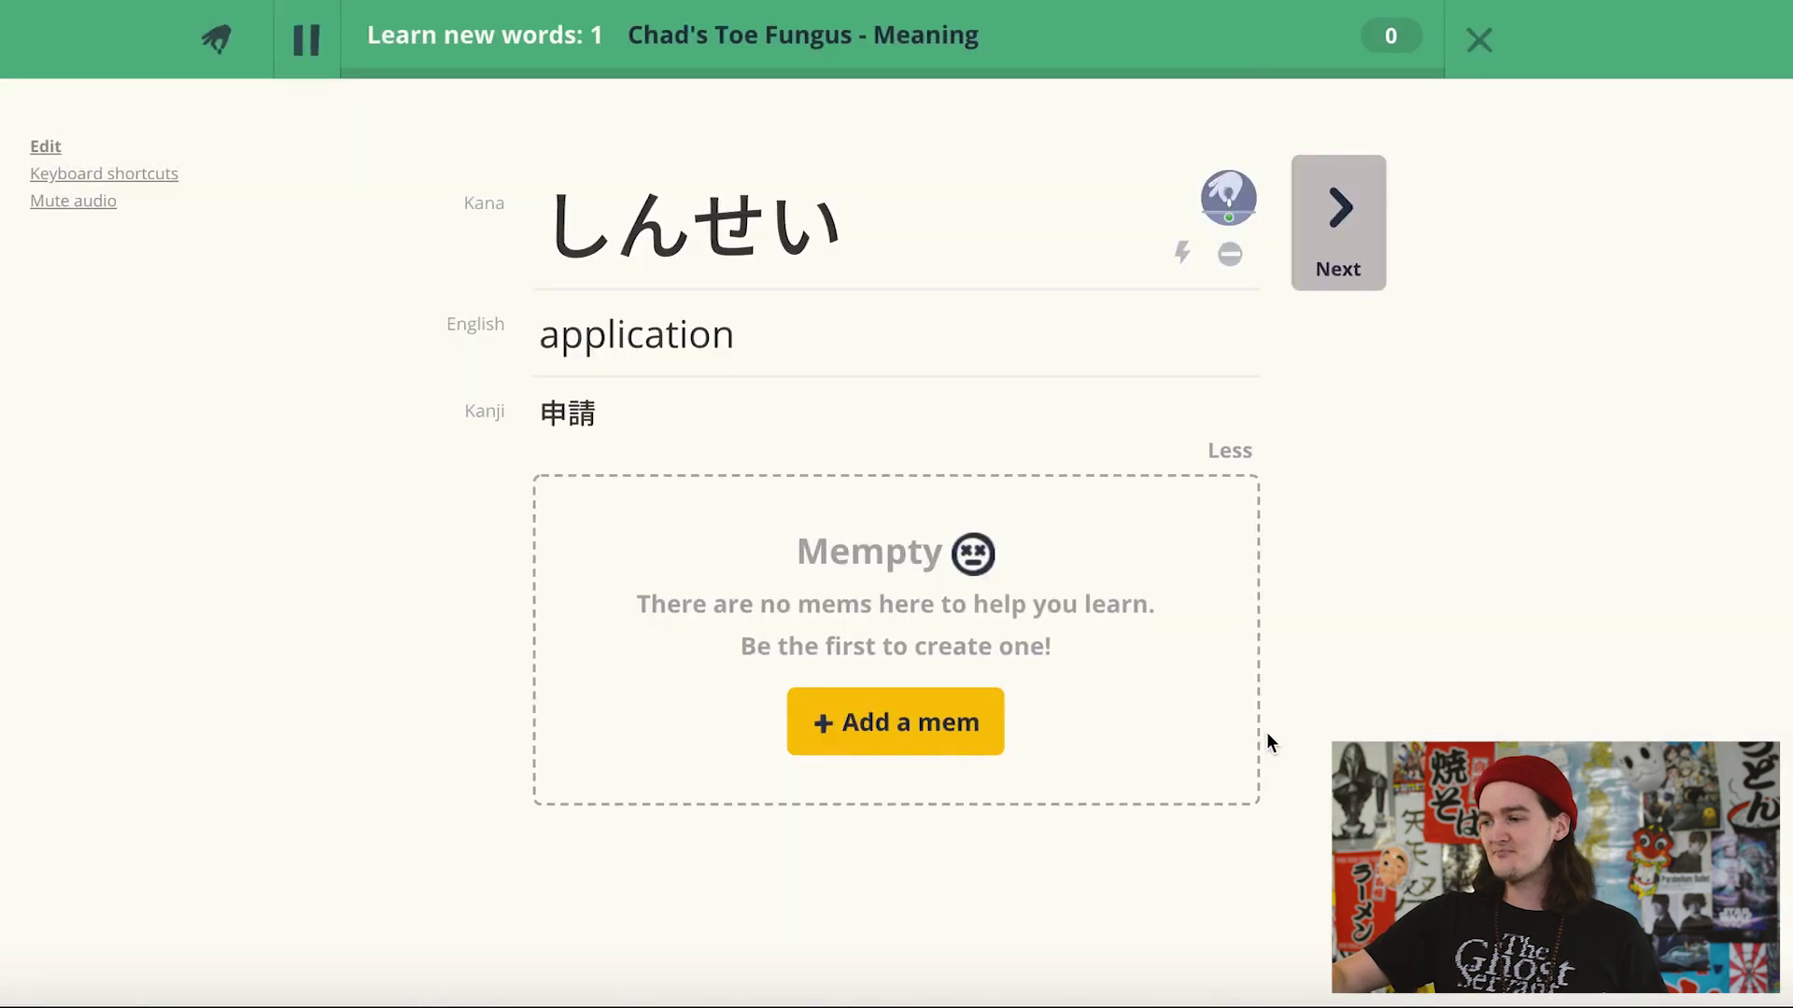